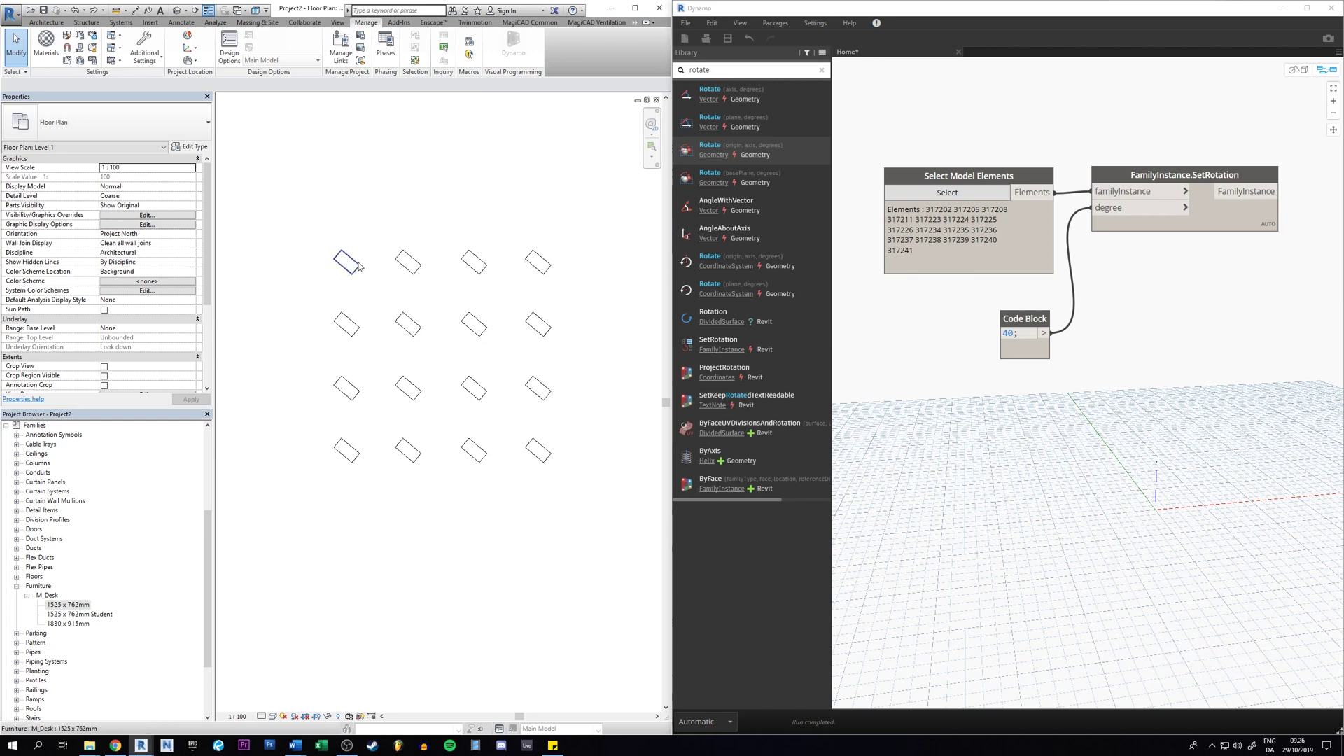
# Switch the Dynamo graph's run mode from Automatic to Manual.
pyautogui.click(710, 724)
pyautogui.click(707, 688)
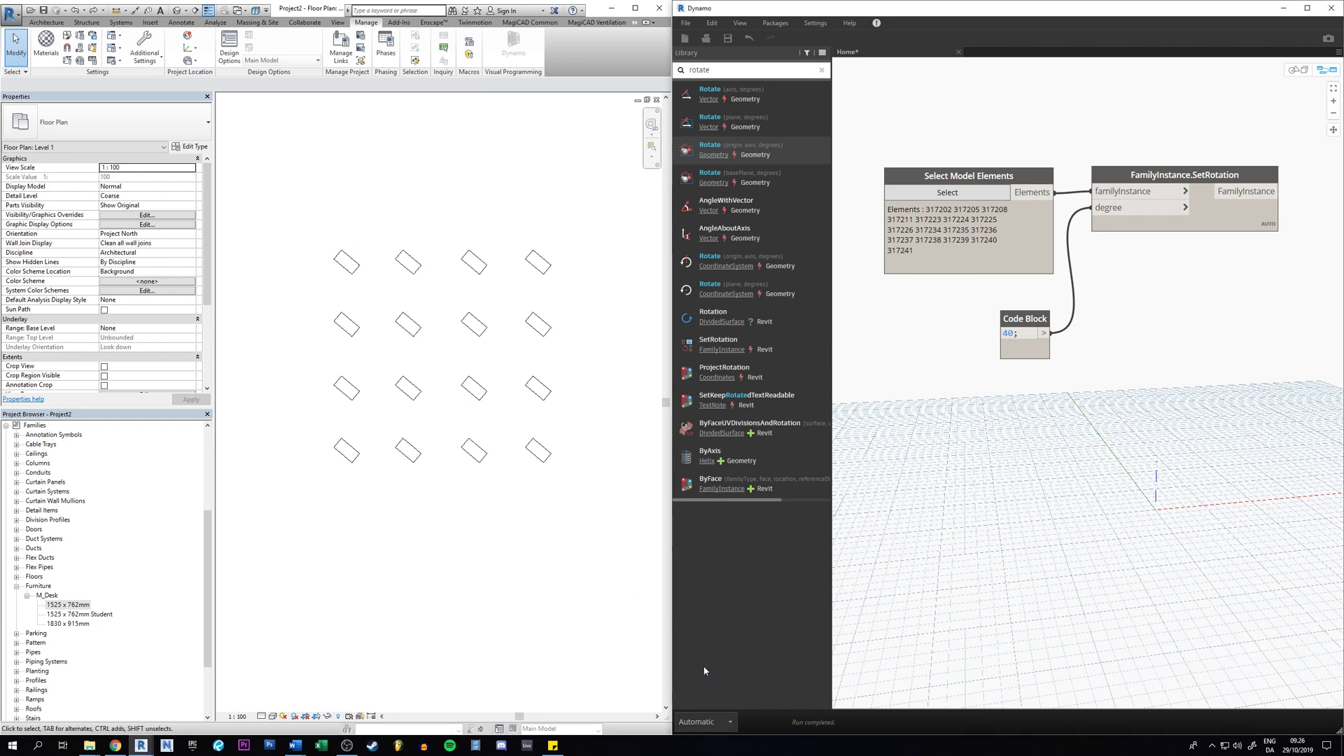
# Rotate the top-left desk to near-vertical with RO, then cancel to leave it unchanged.
pyautogui.click(356, 267)
pyautogui.press('r')
pyautogui.press('o')
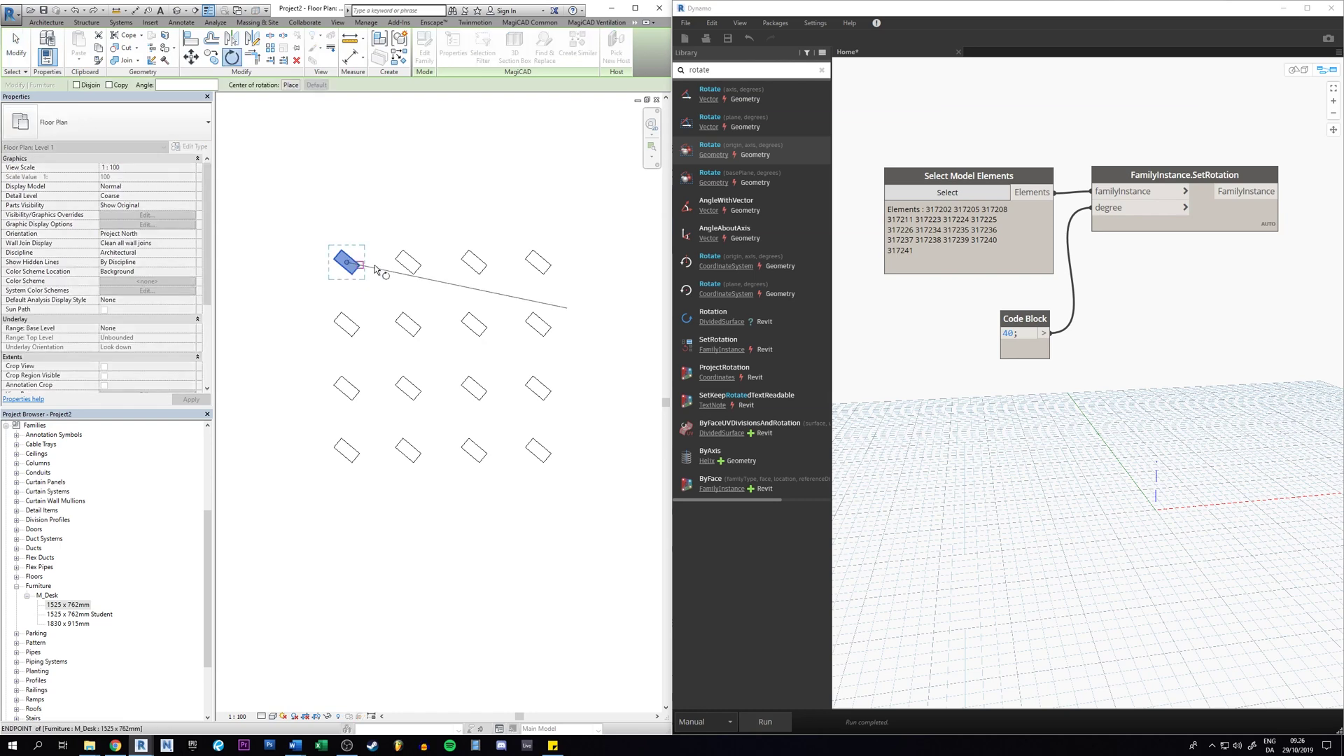
pyautogui.click(519, 403)
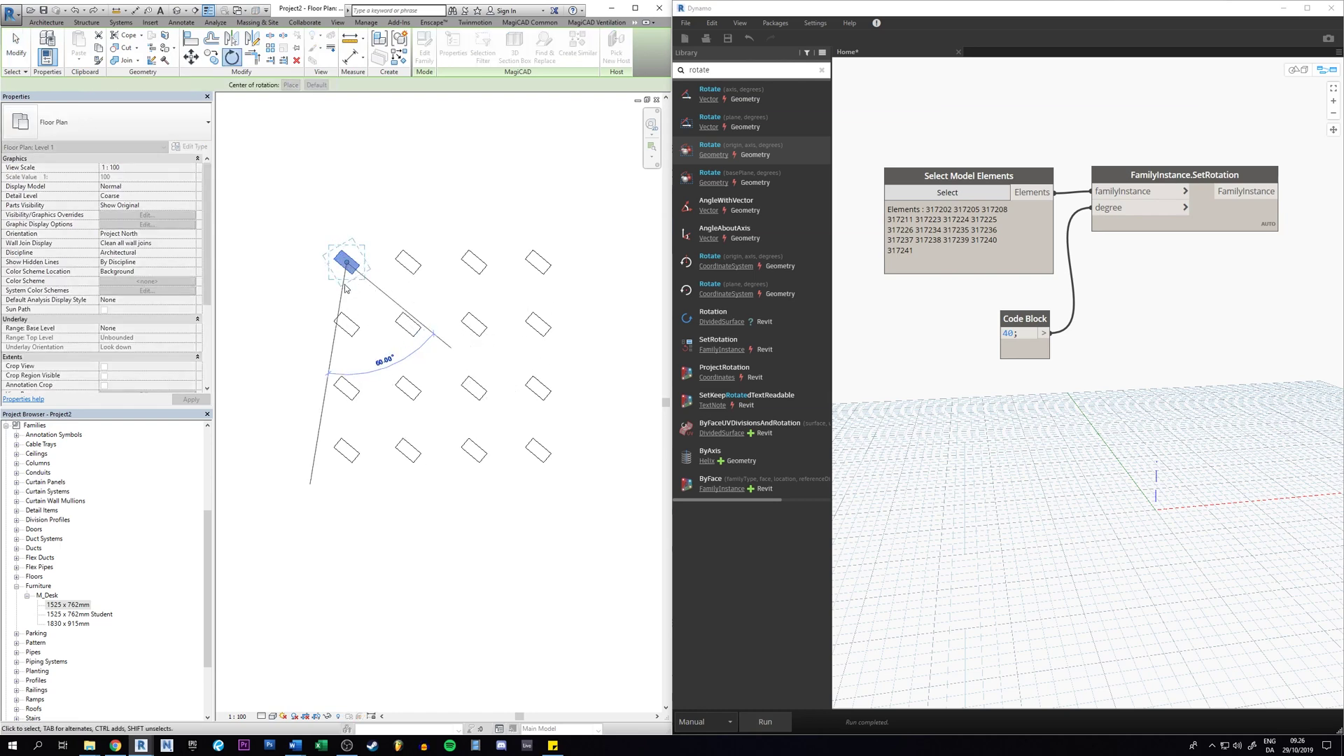
pyautogui.click(384, 360)
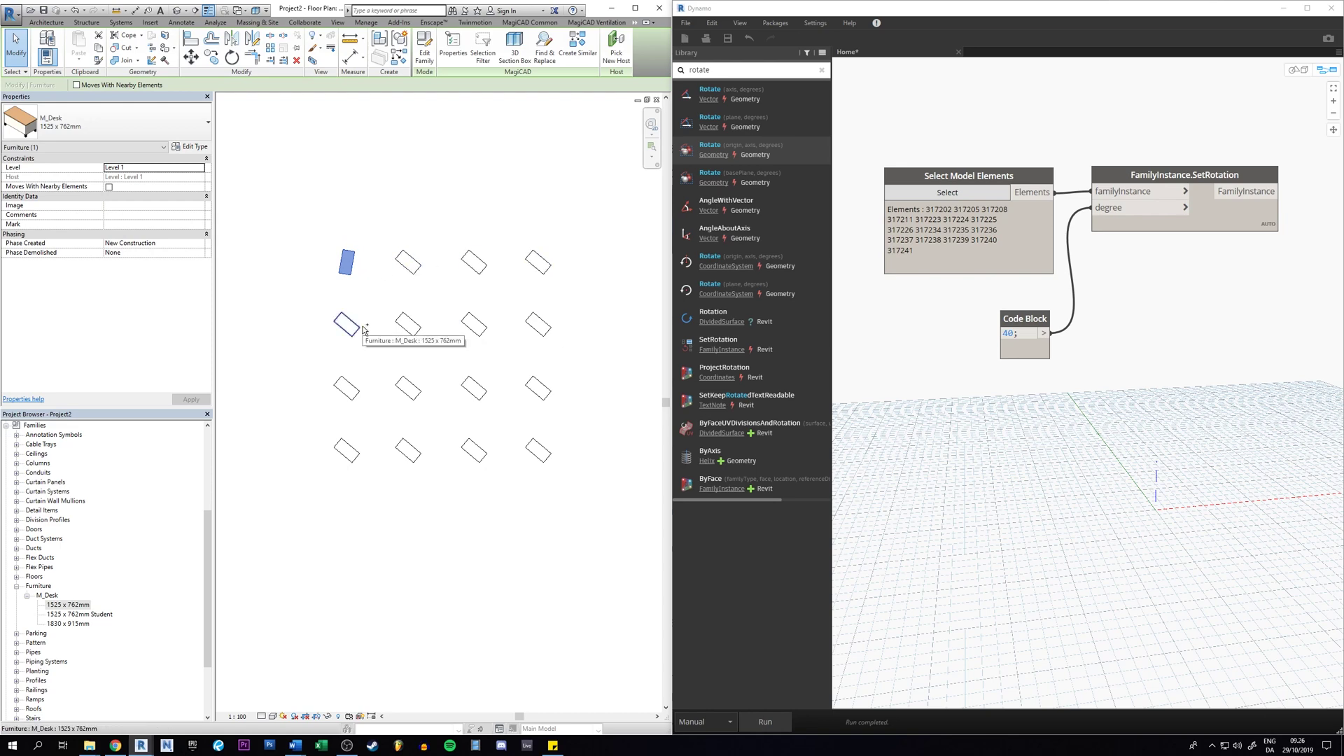
pyautogui.press('Escape')
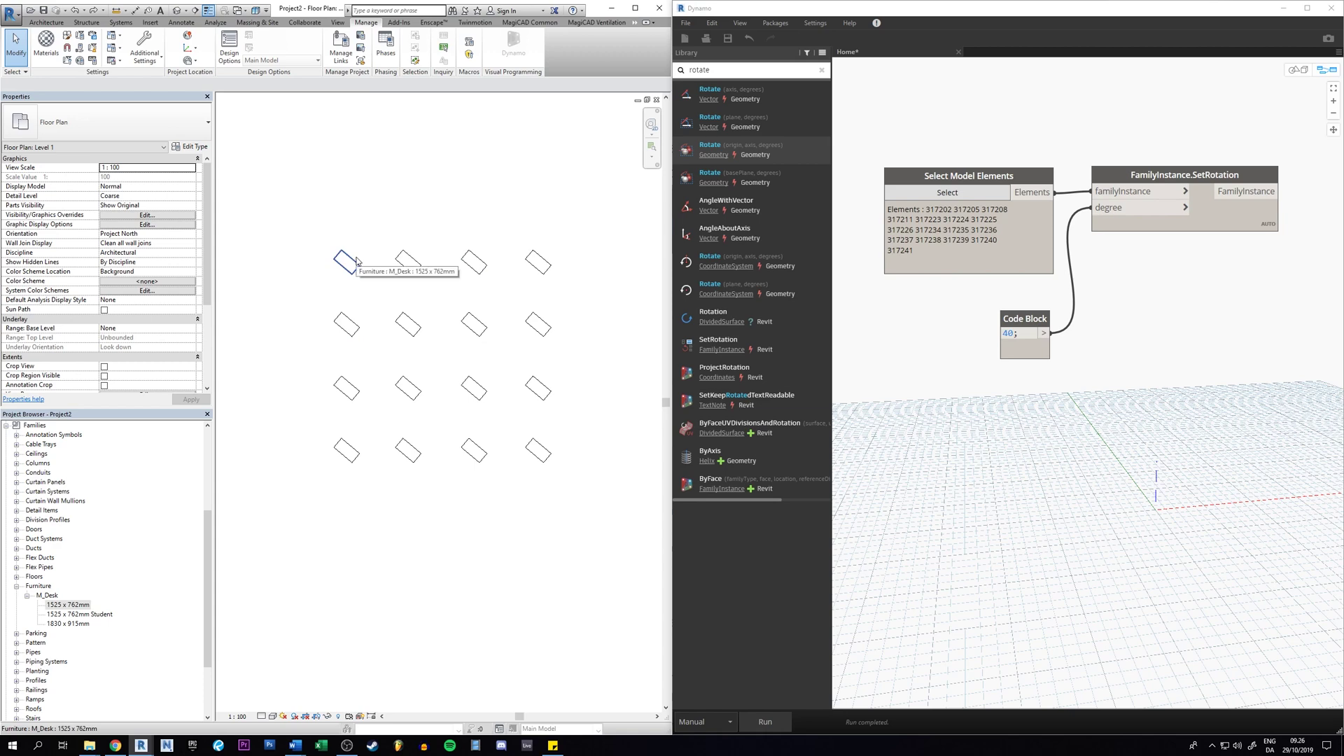
pyautogui.moveTo(595, 503)
pyautogui.mouseDown()
pyautogui.moveTo(406, 240)
pyautogui.moveTo(314, 227)
pyautogui.mouseUp()
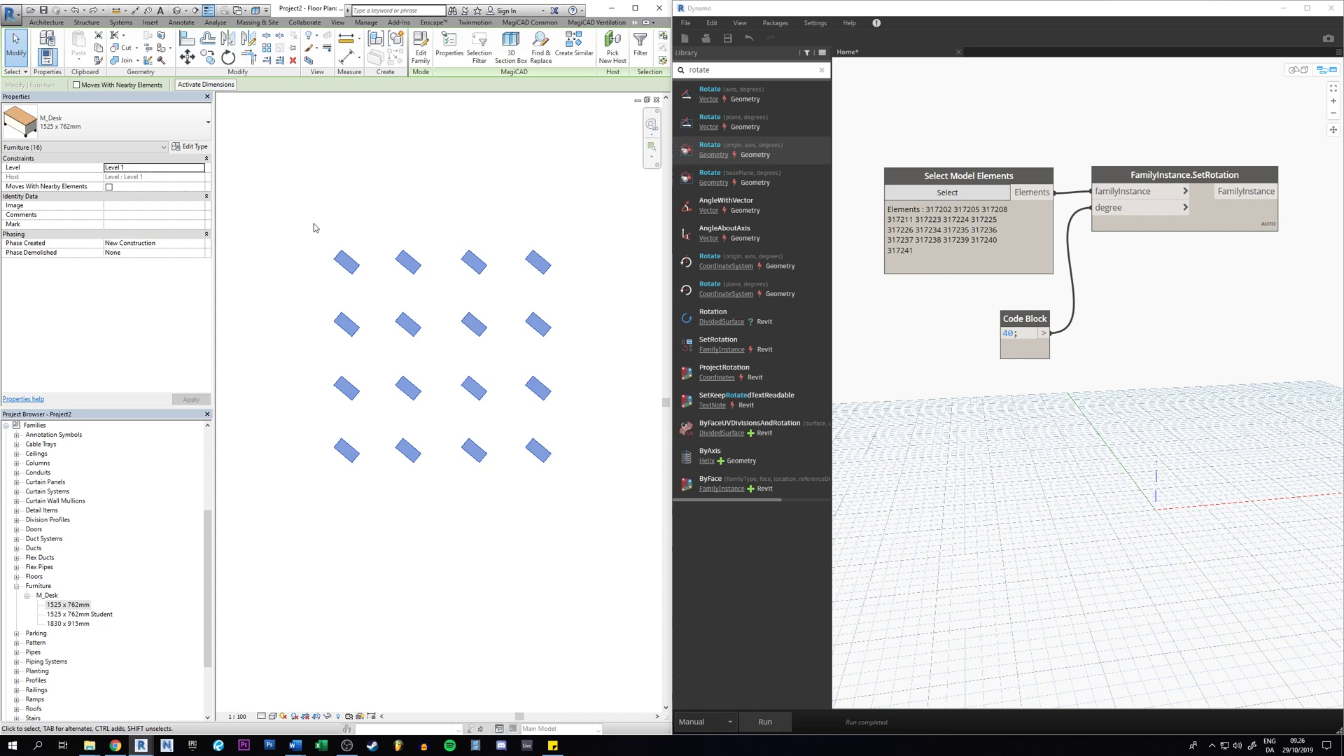
pyautogui.press('r')
pyautogui.press('o')
pyautogui.click(319, 226)
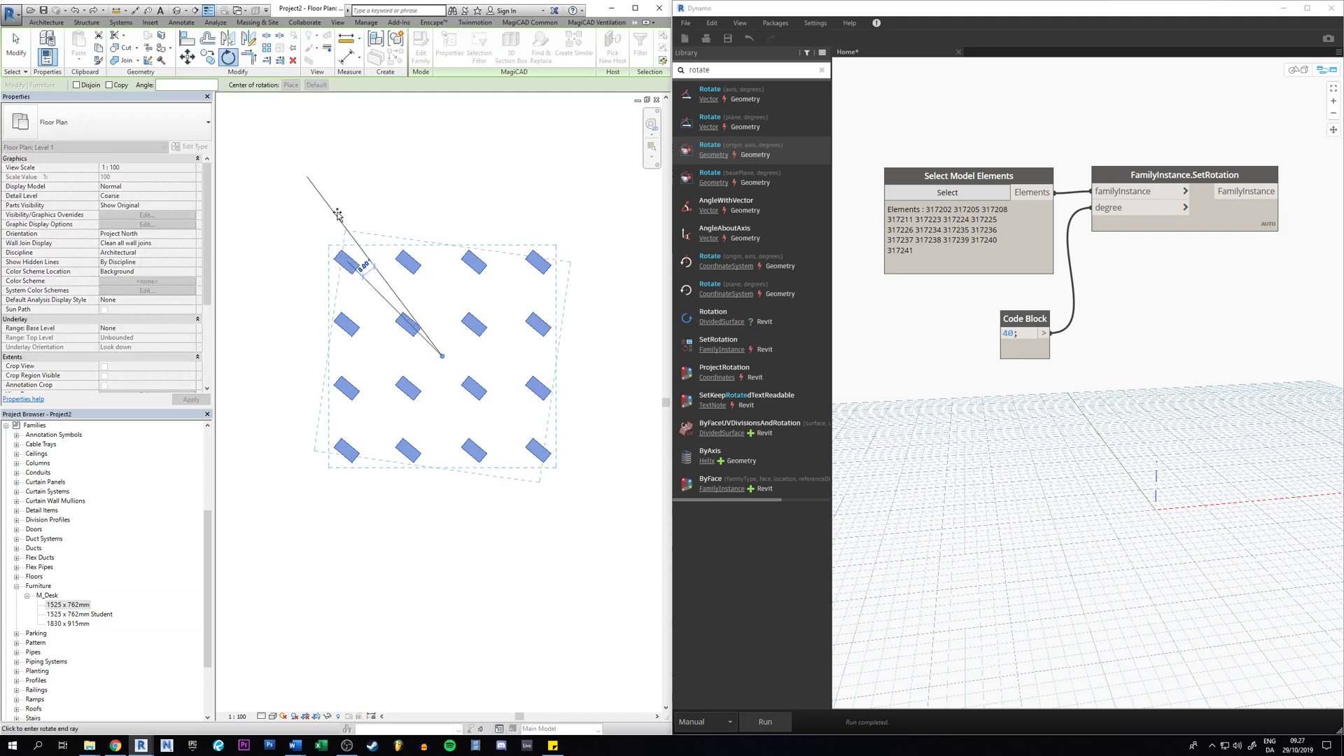
pyautogui.click(362, 197)
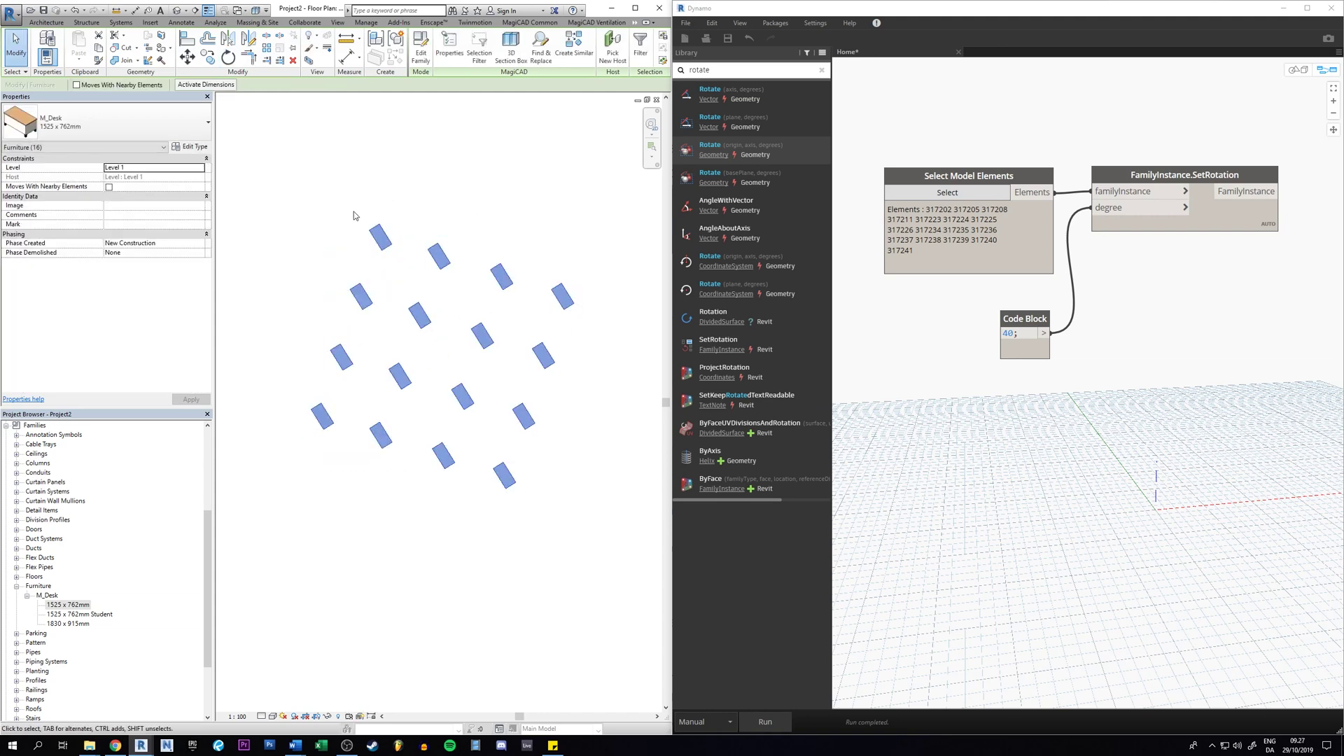
pyautogui.click(457, 233)
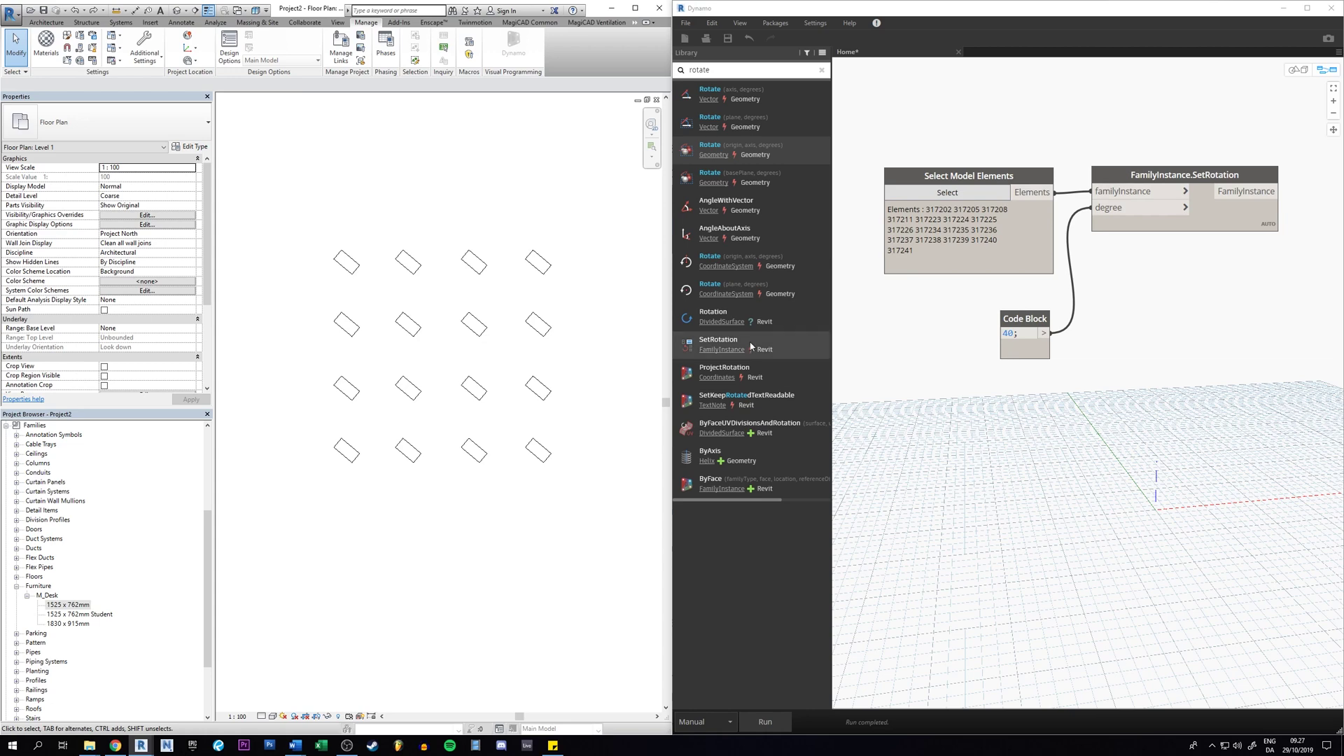
# Delete all sixteen desks from the plan and every node from the Dynamo graph.
pyautogui.moveTo(603, 493); pyautogui.dragTo(315, 202)
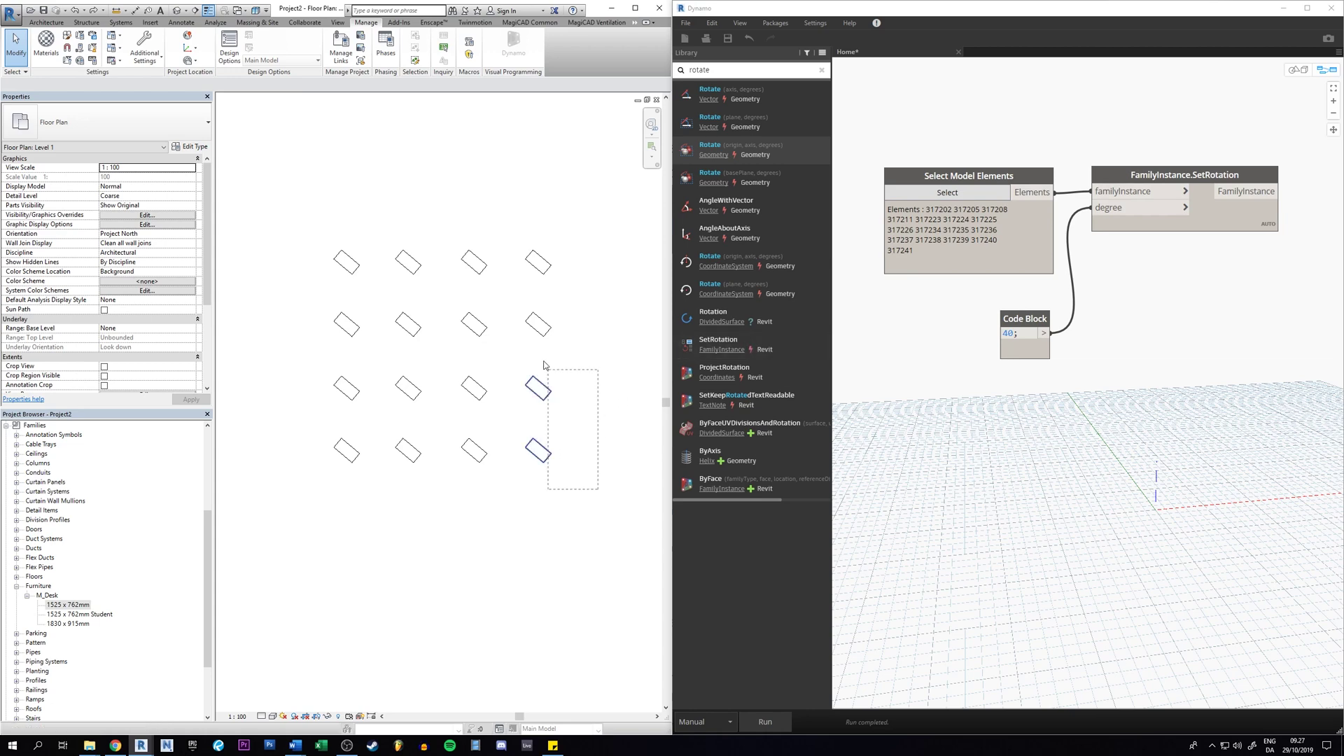
pyautogui.press('Delete')
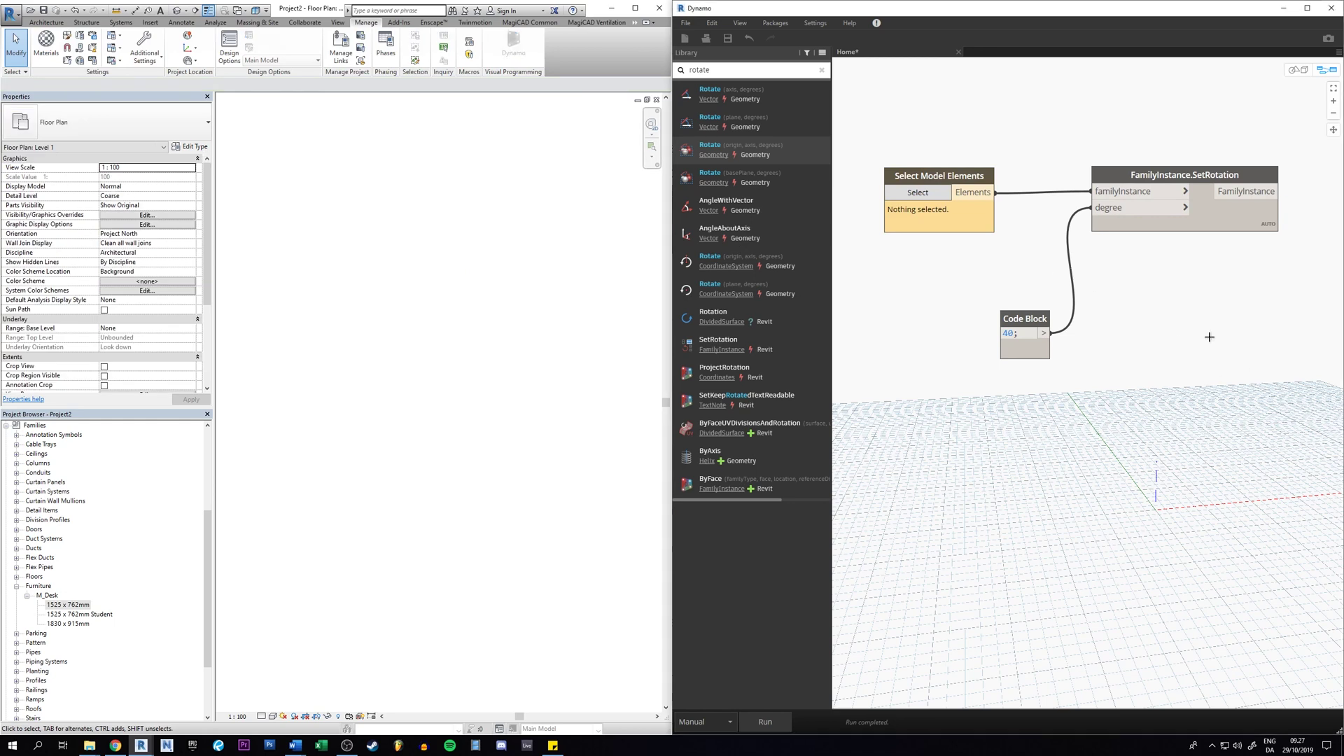
pyautogui.moveTo(1256, 373); pyautogui.dragTo(880, 136)
pyautogui.press('Delete')
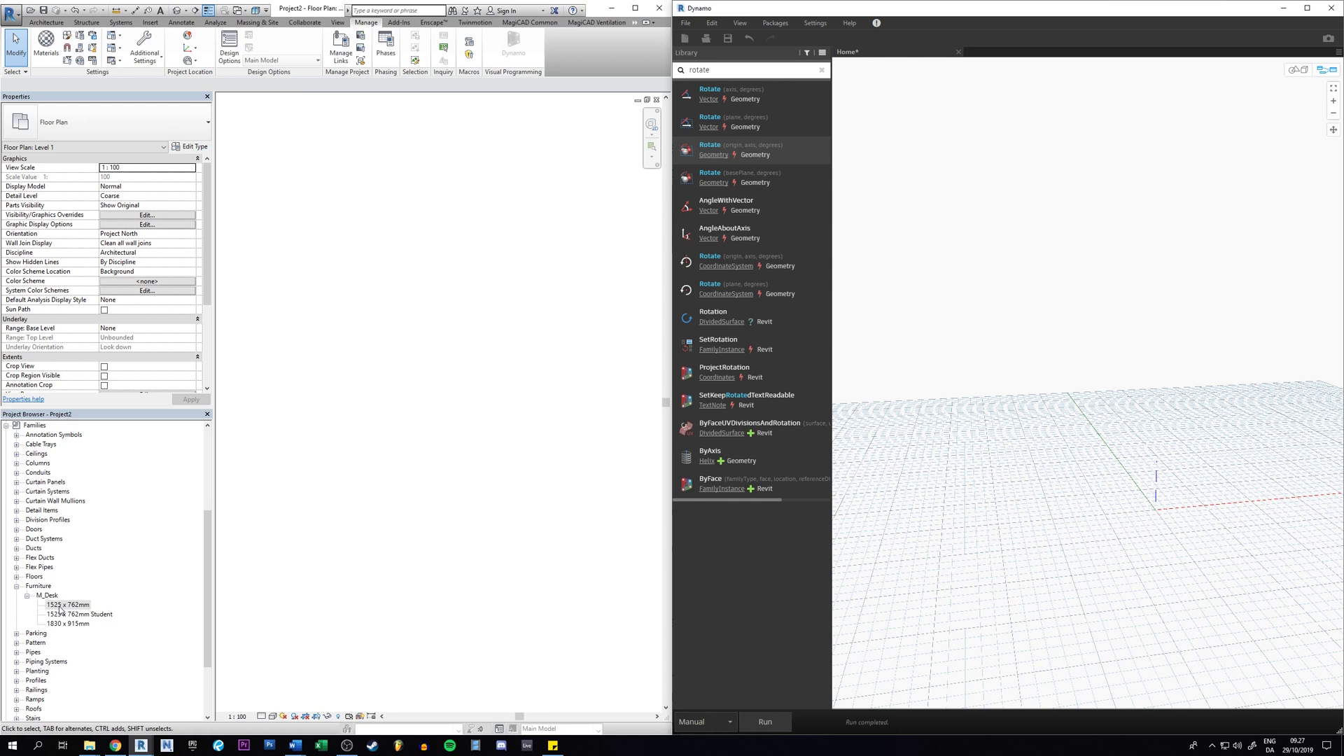
# Place a row of four M_Desk 1525 x 762mm desks from the Project Browser.
pyautogui.click(63, 606)
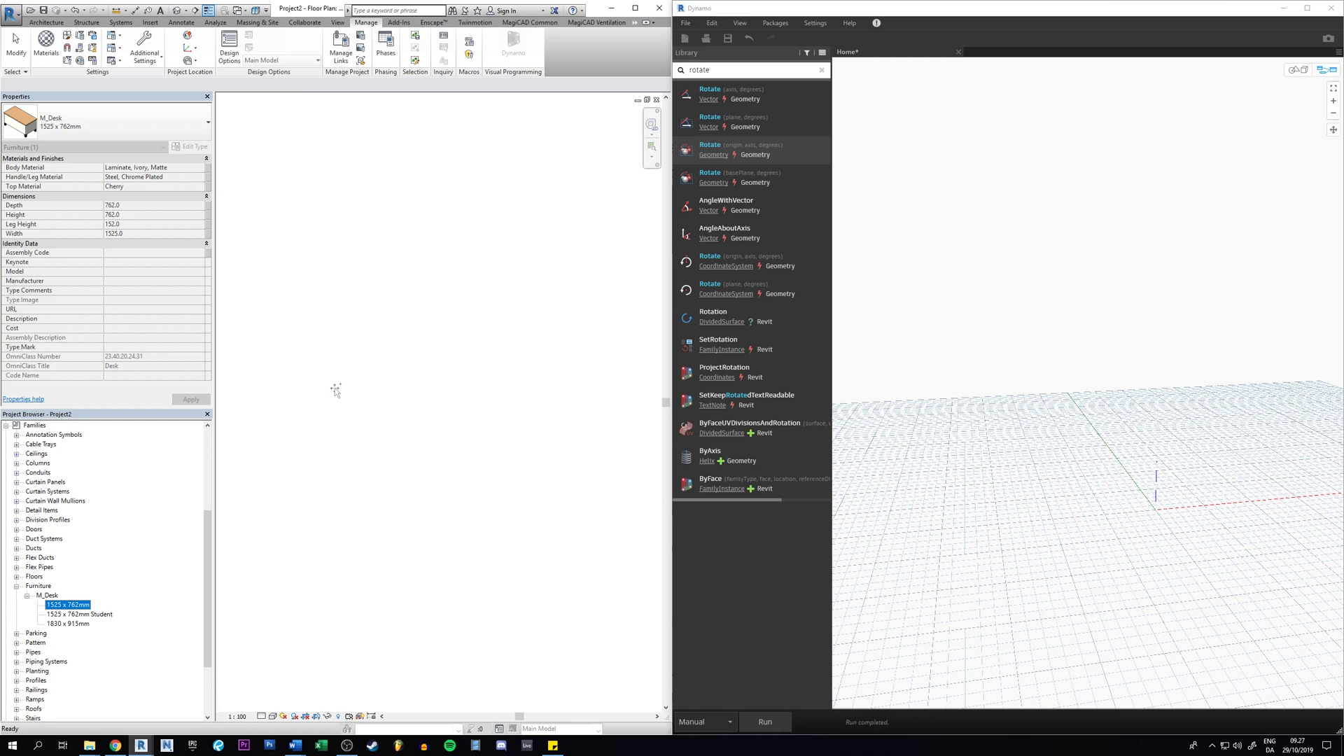
pyautogui.moveTo(277, 444); pyautogui.dragTo(345, 321)
pyautogui.click(358, 320)
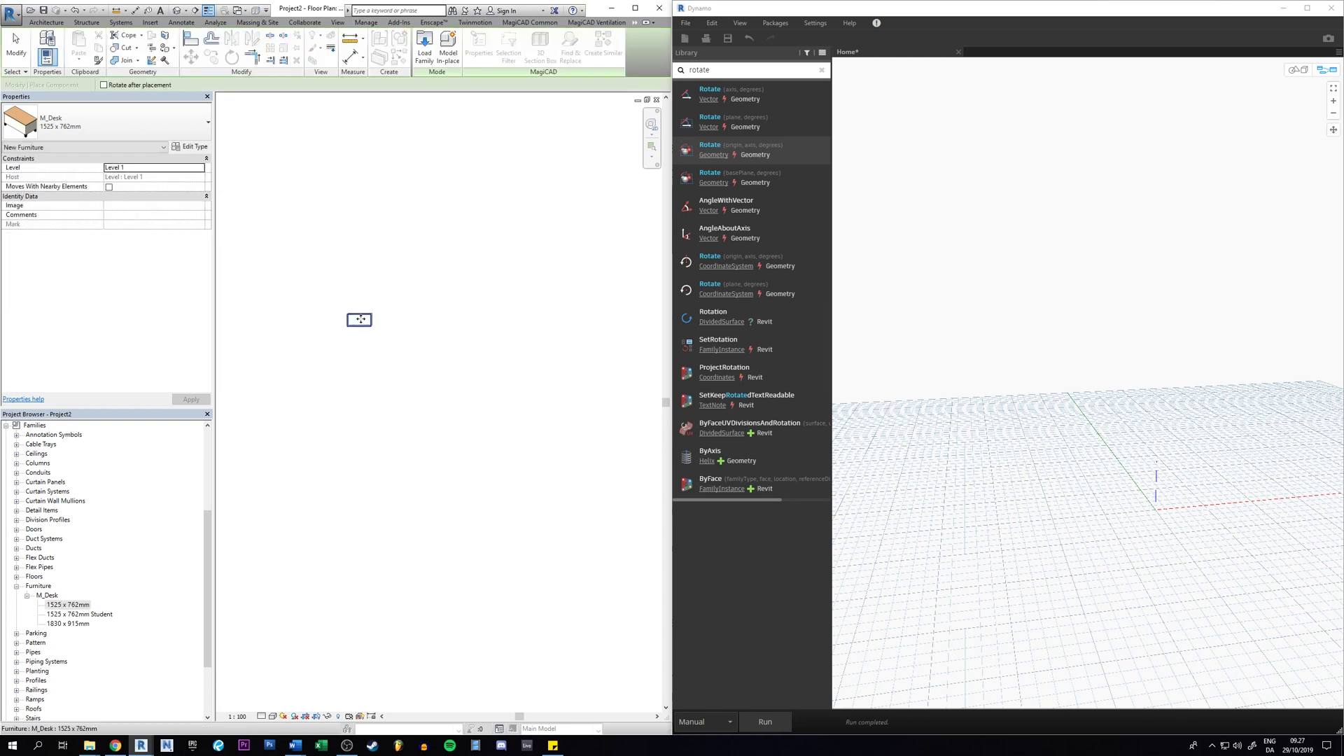
pyautogui.click(407, 320)
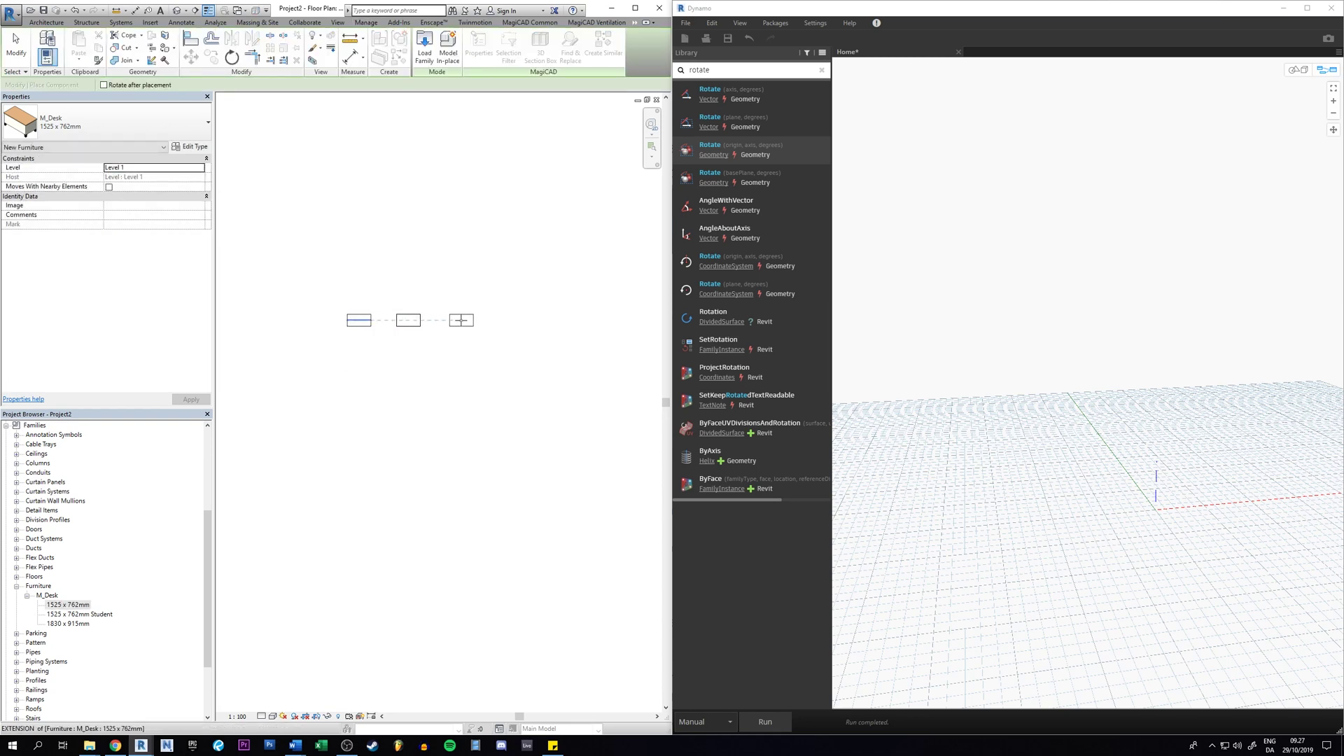
pyautogui.click(459, 319)
pyautogui.click(513, 321)
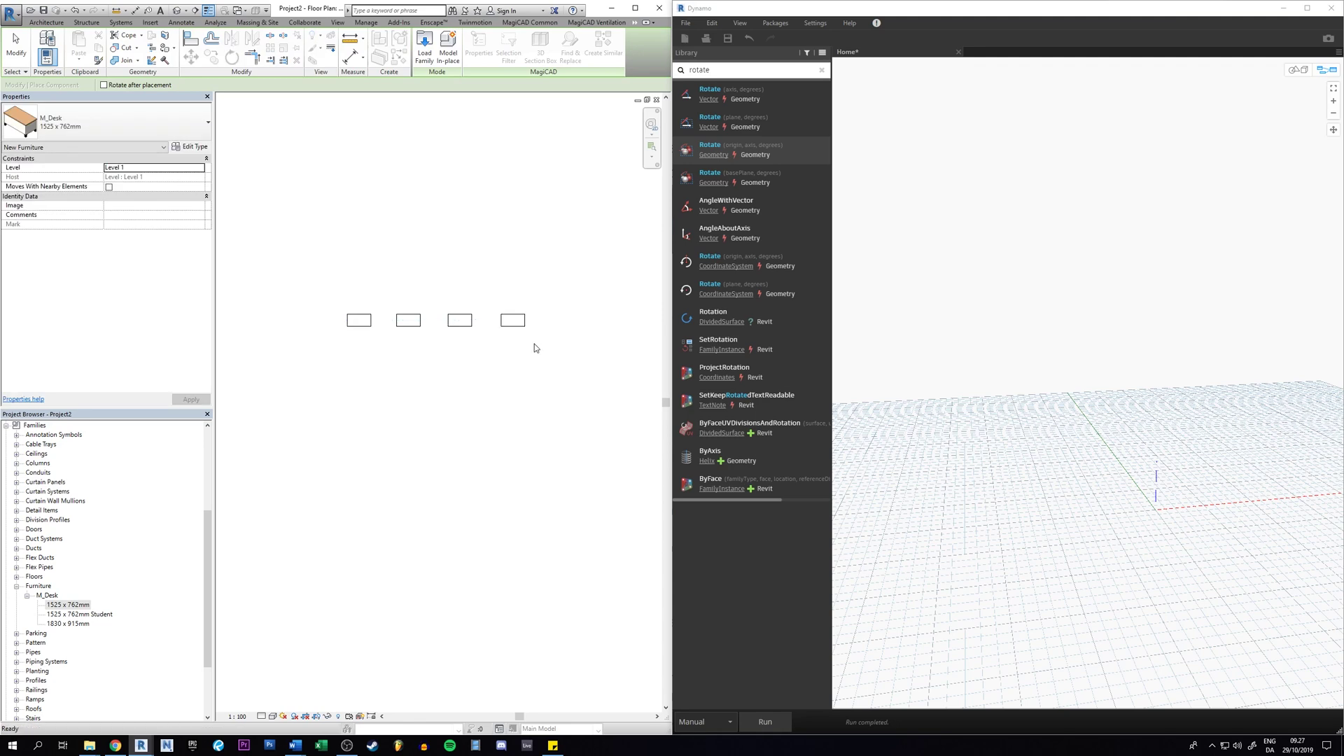
pyautogui.press('Escape')
pyautogui.press('Escape')
pyautogui.moveTo(549, 348); pyautogui.dragTo(326, 302)
# Copy the row of four desks to make a second row below it.
pyautogui.moveTo(549, 348); pyautogui.dragTo(326, 303)
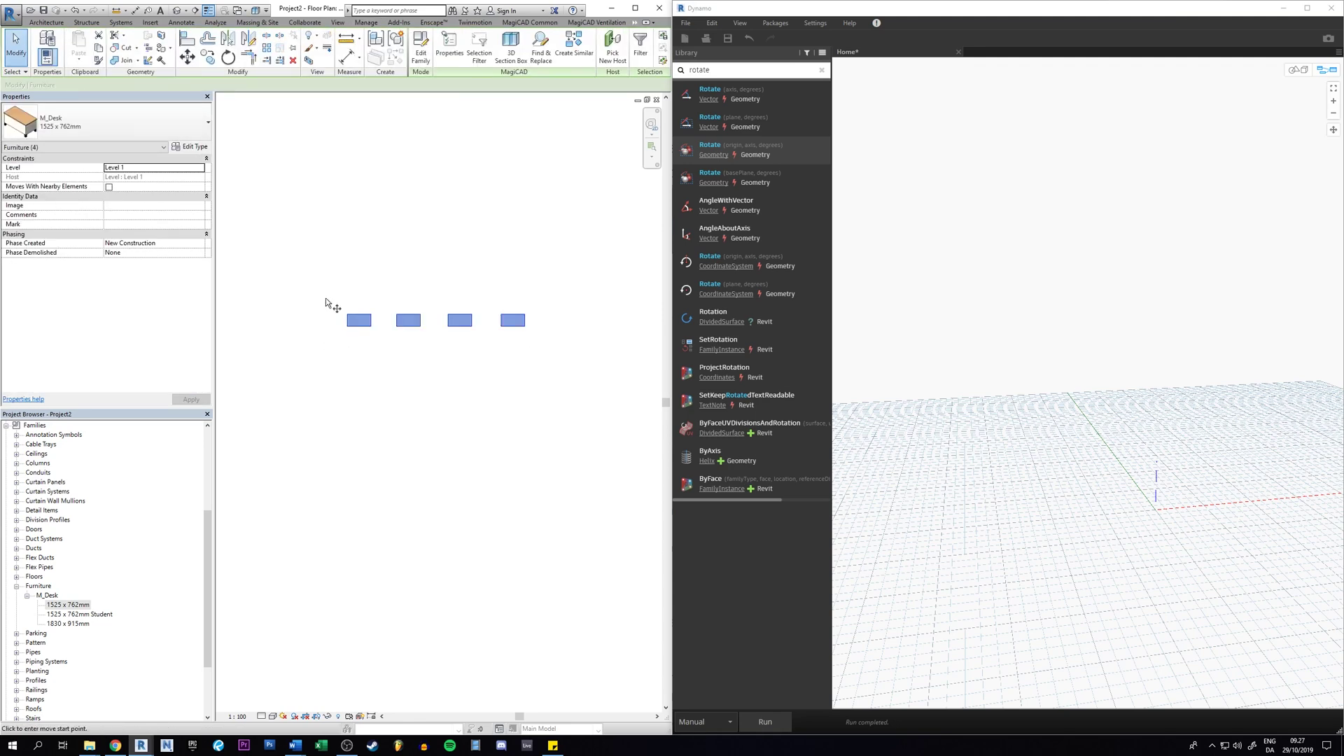
pyautogui.press('r')
pyautogui.press('o')
pyautogui.click(311, 318)
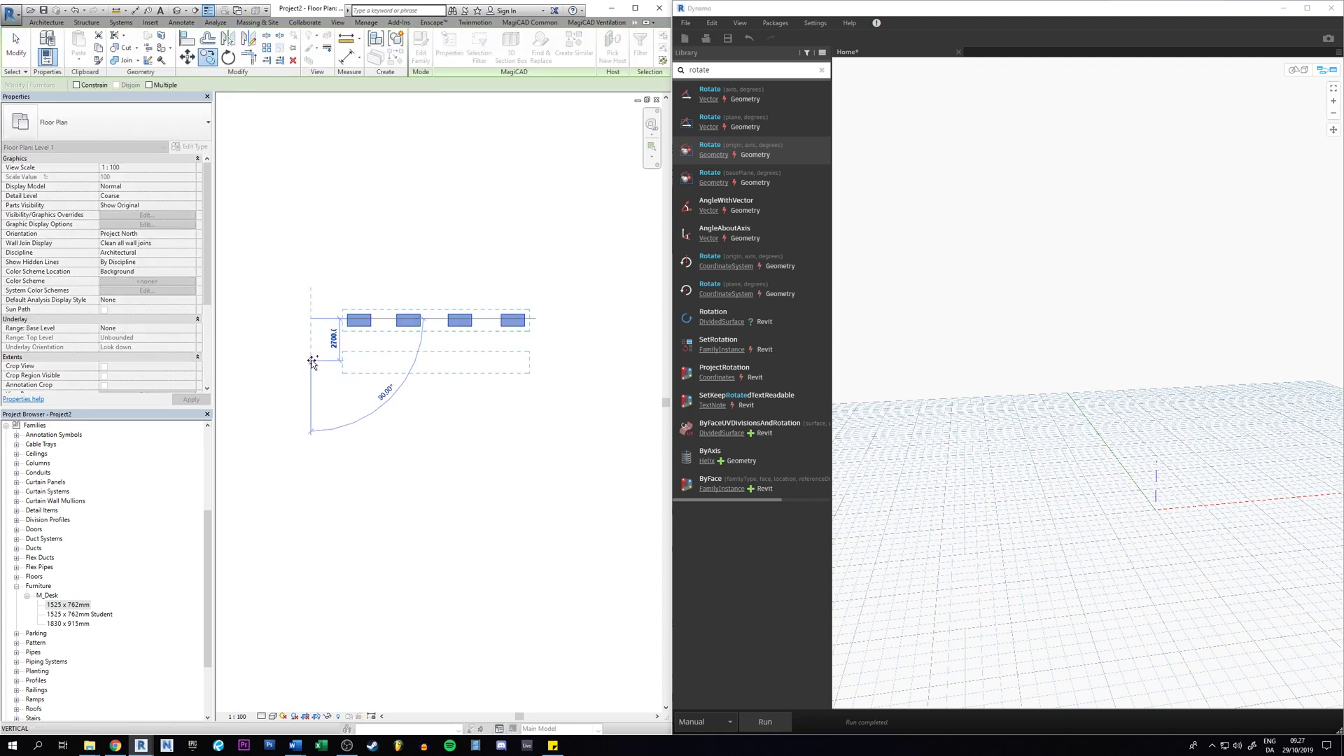
pyautogui.click(313, 359)
# Copy the eight desks downward to complete the 4x4 grid.
pyautogui.moveTo(558, 397); pyautogui.dragTo(320, 291)
pyautogui.press('r')
pyautogui.press('o')
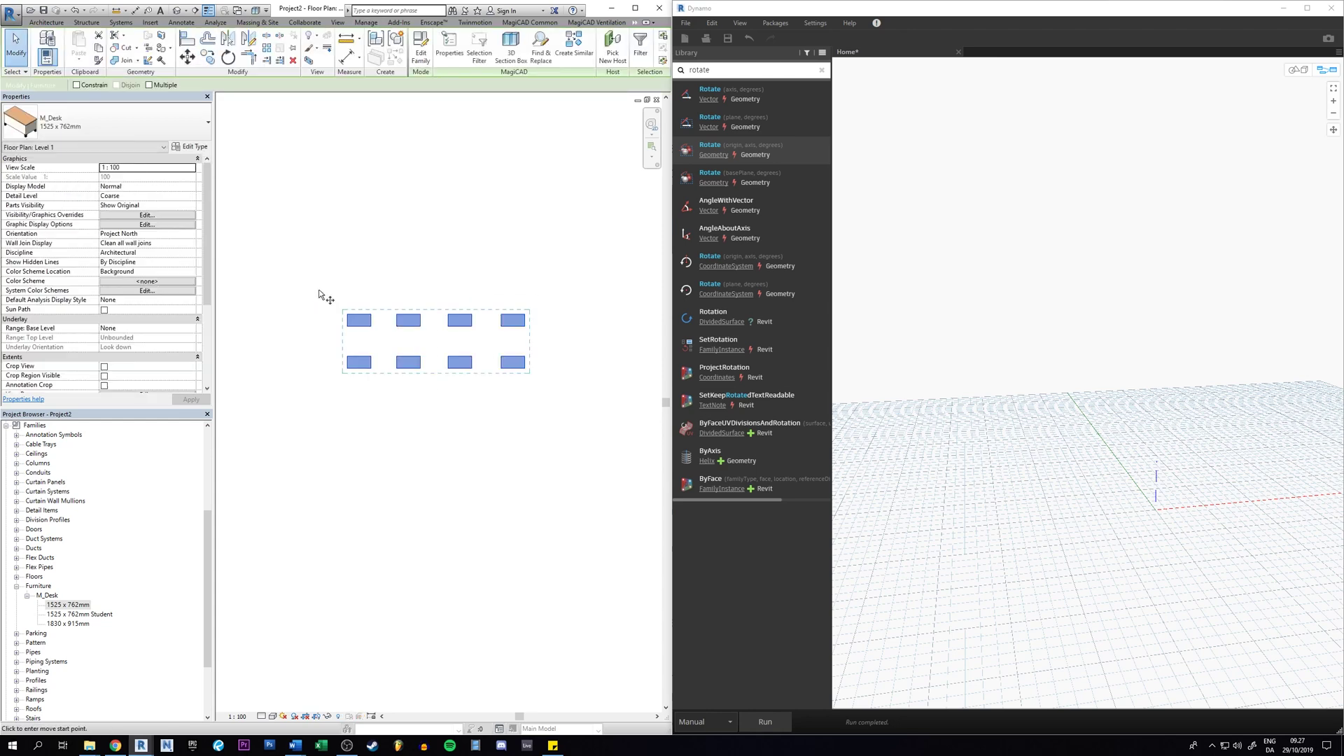
pyautogui.click(309, 323)
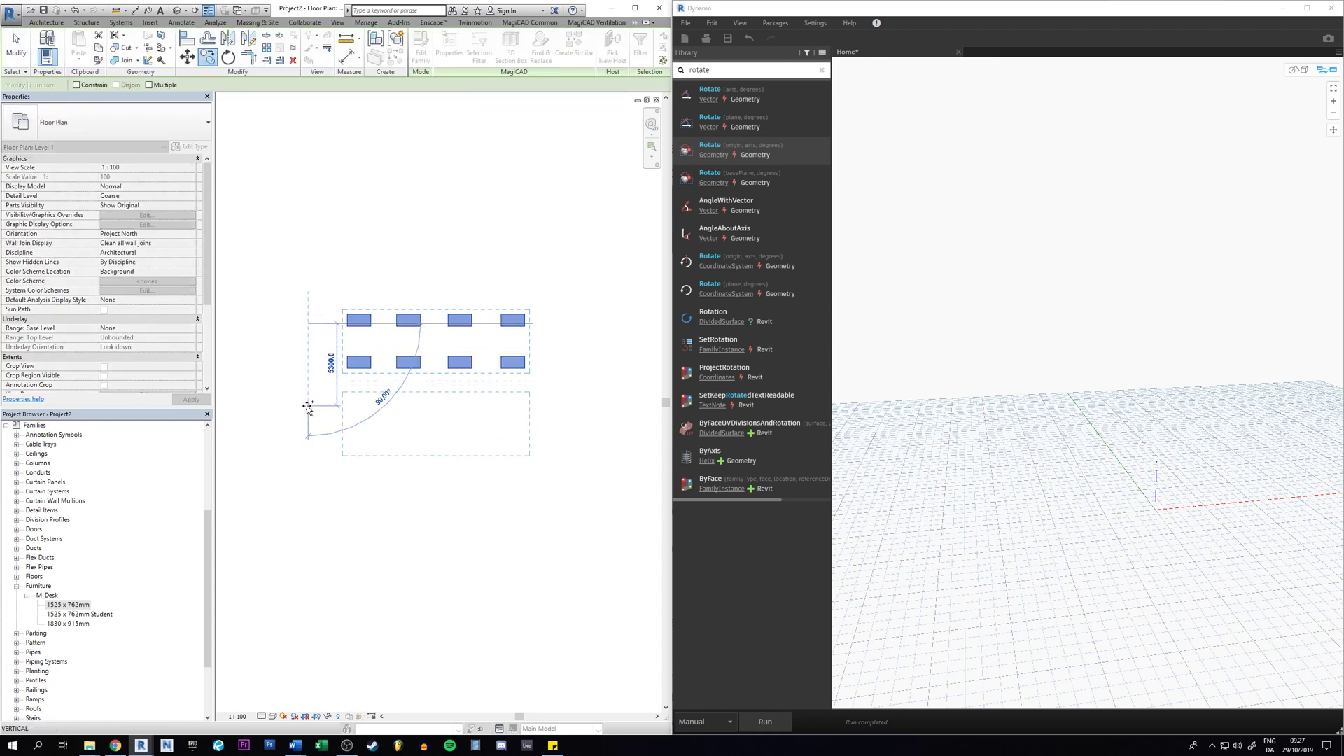
pyautogui.click(513, 446)
pyautogui.click(516, 472)
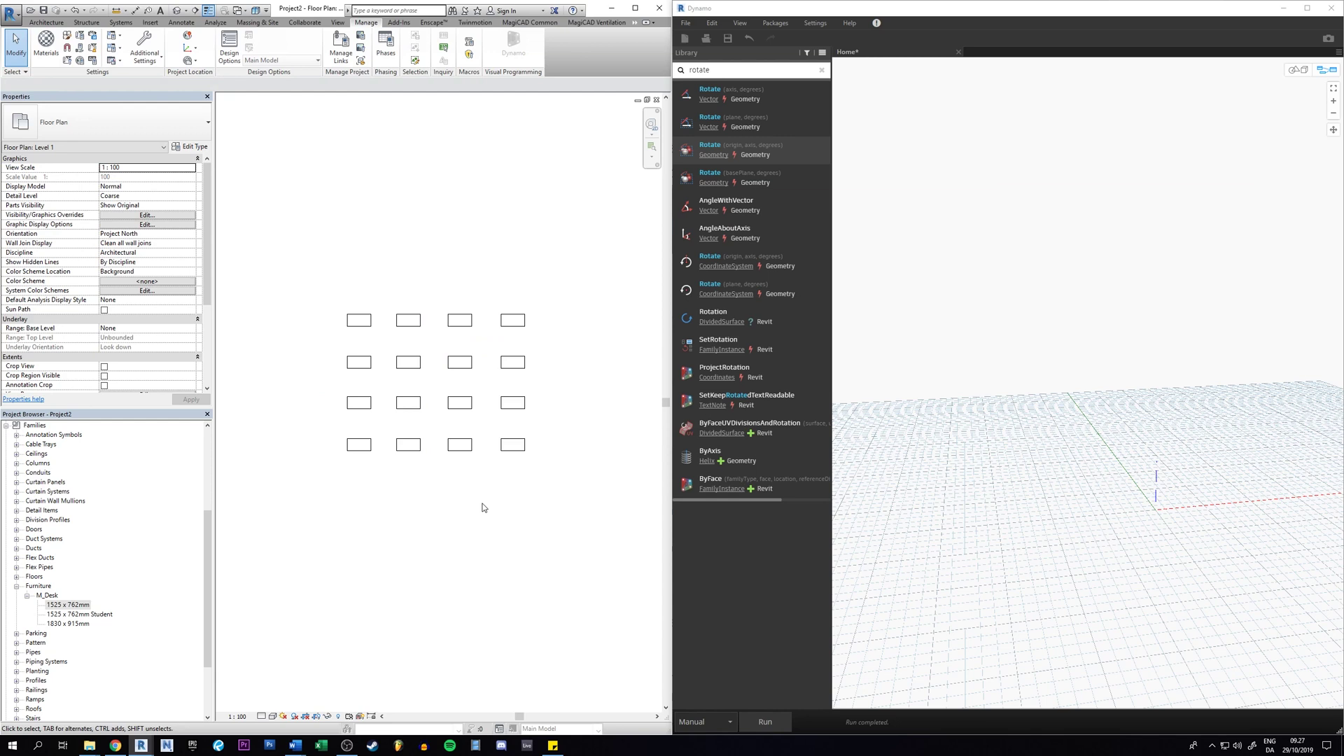
pyautogui.scroll(2, 482, 510)
# Re-centre the desk grid and clear the Dynamo library search for a new query.
pyautogui.moveTo(483, 509)
pyautogui.mouseDown(button='middle')
pyautogui.moveTo(524, 535)
pyautogui.moveTo(501, 524)
pyautogui.mouseUp(button='middle')
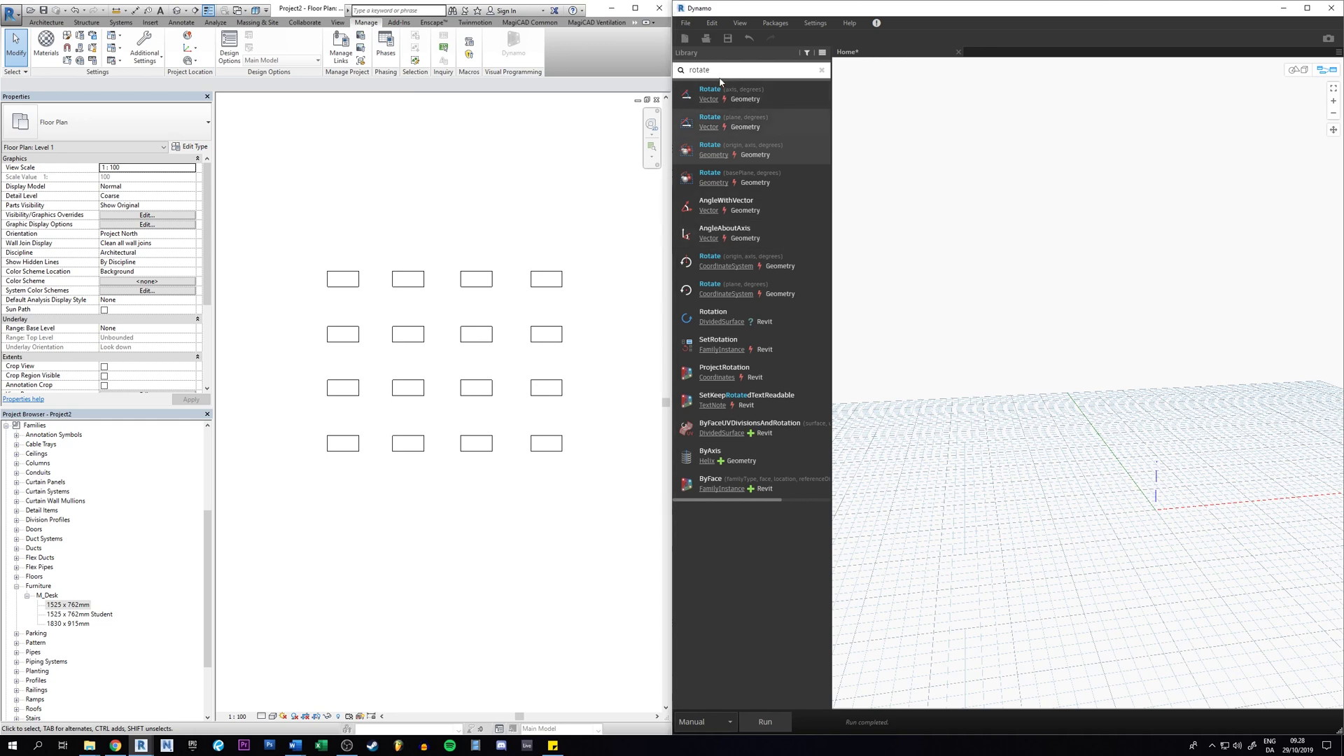
pyautogui.tripleClick(756, 75)
pyautogui.press('BackSpace')
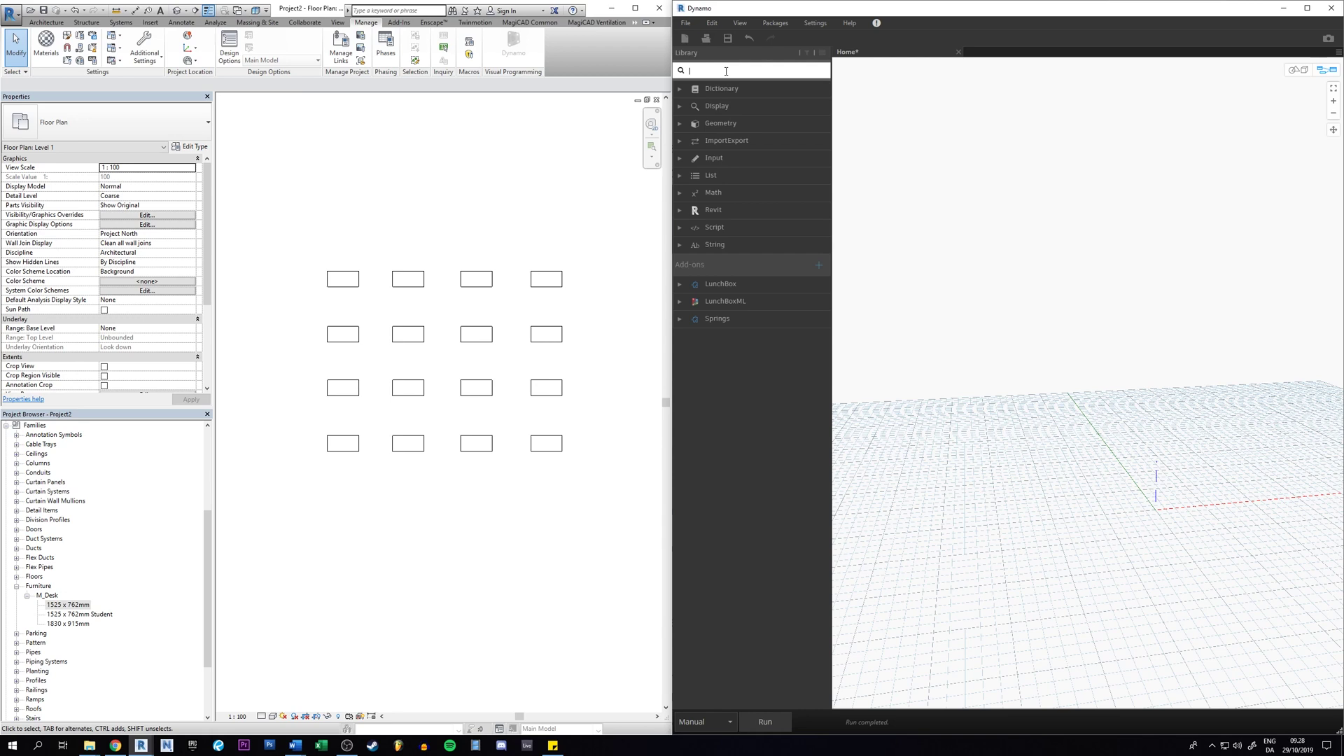
pyautogui.write('ro')
pyautogui.write('tate')
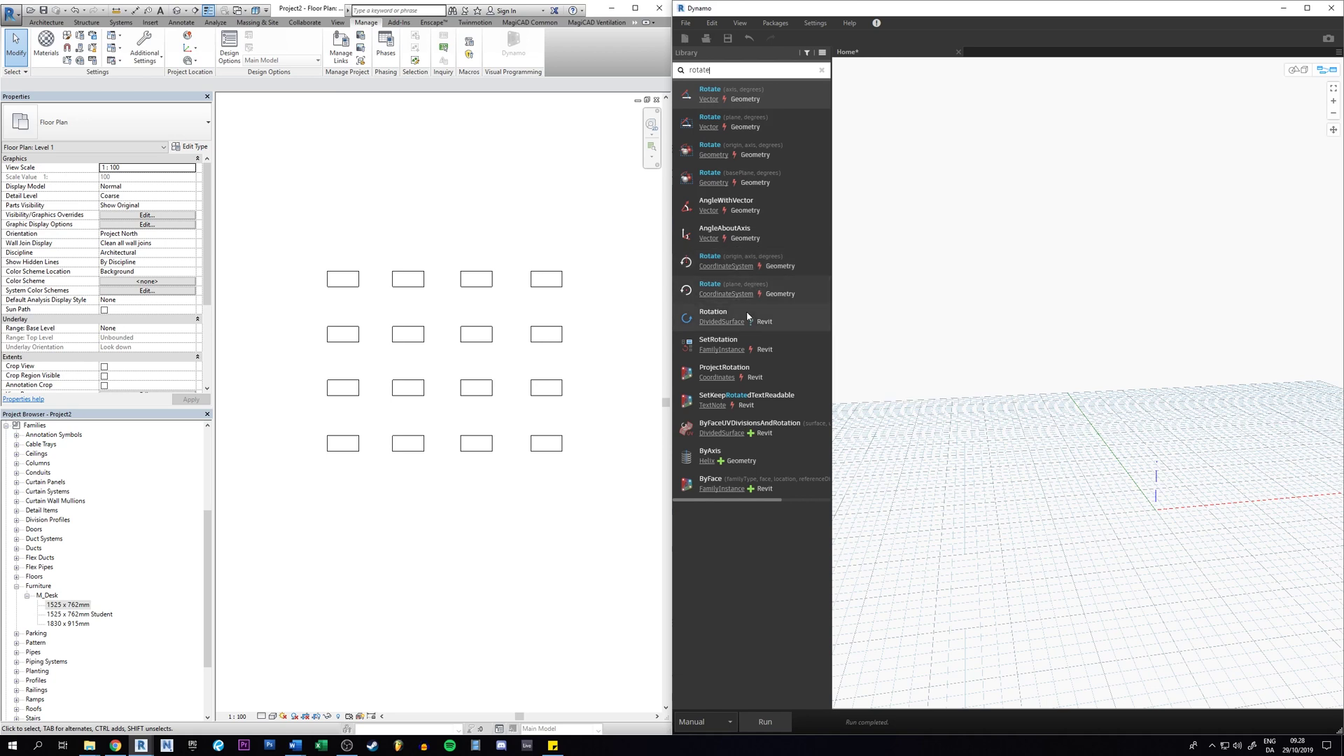
pyautogui.moveTo(736, 344)
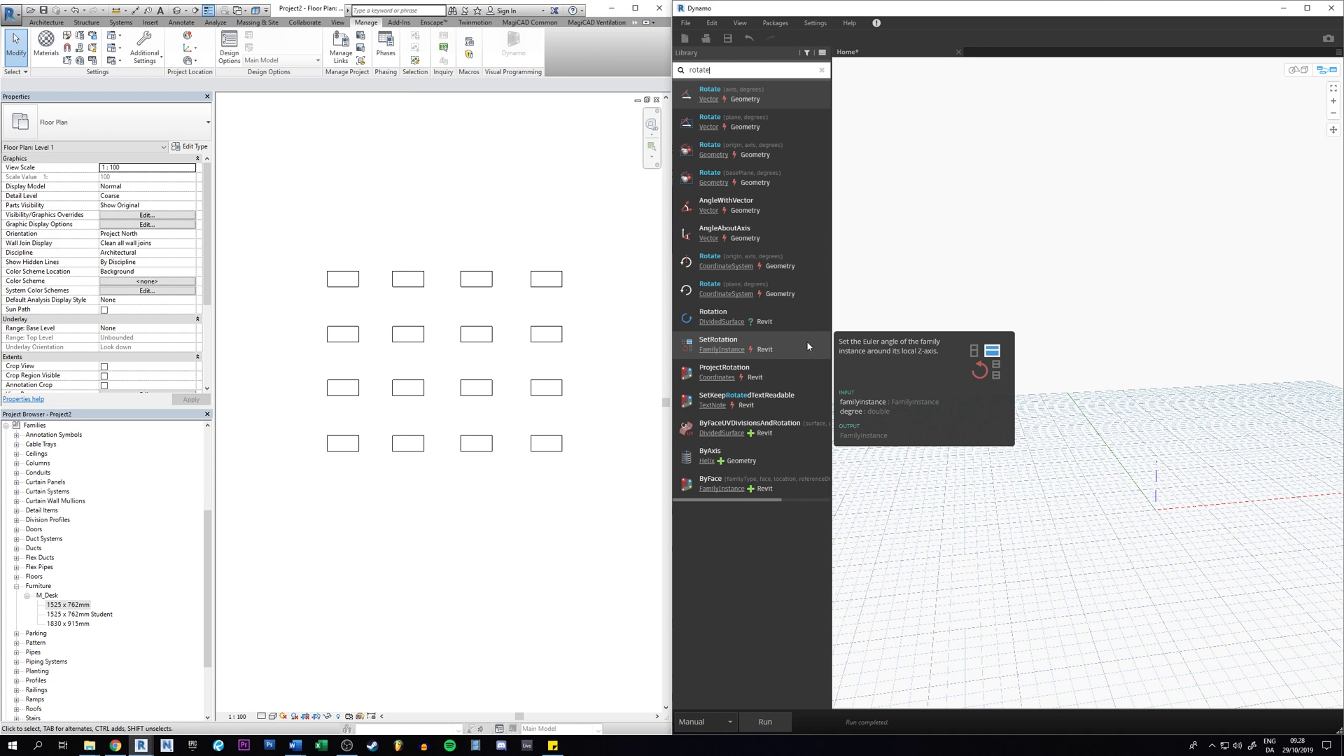
# Place the FamilyInstance.SetRotation node and position it in the upper canvas.
pyautogui.click(808, 347)
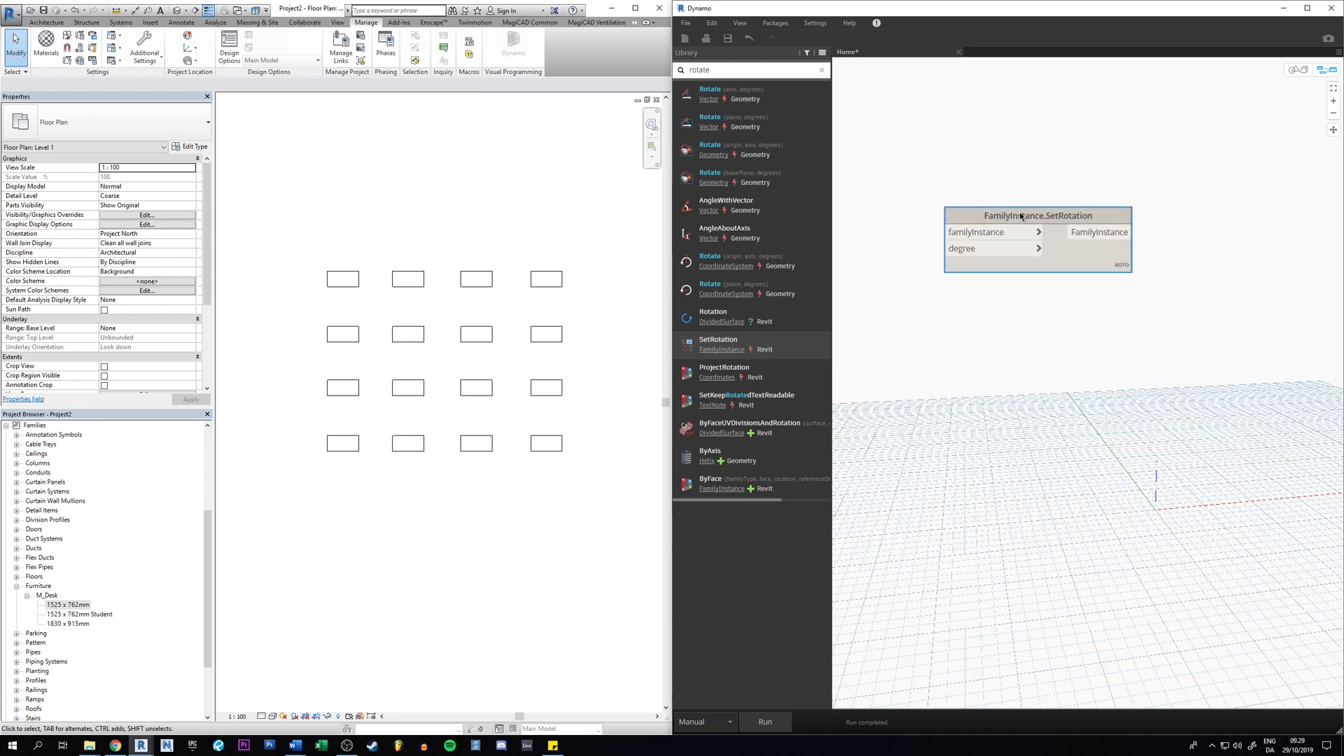
pyautogui.moveTo(1149, 392); pyautogui.dragTo(1010, 215)
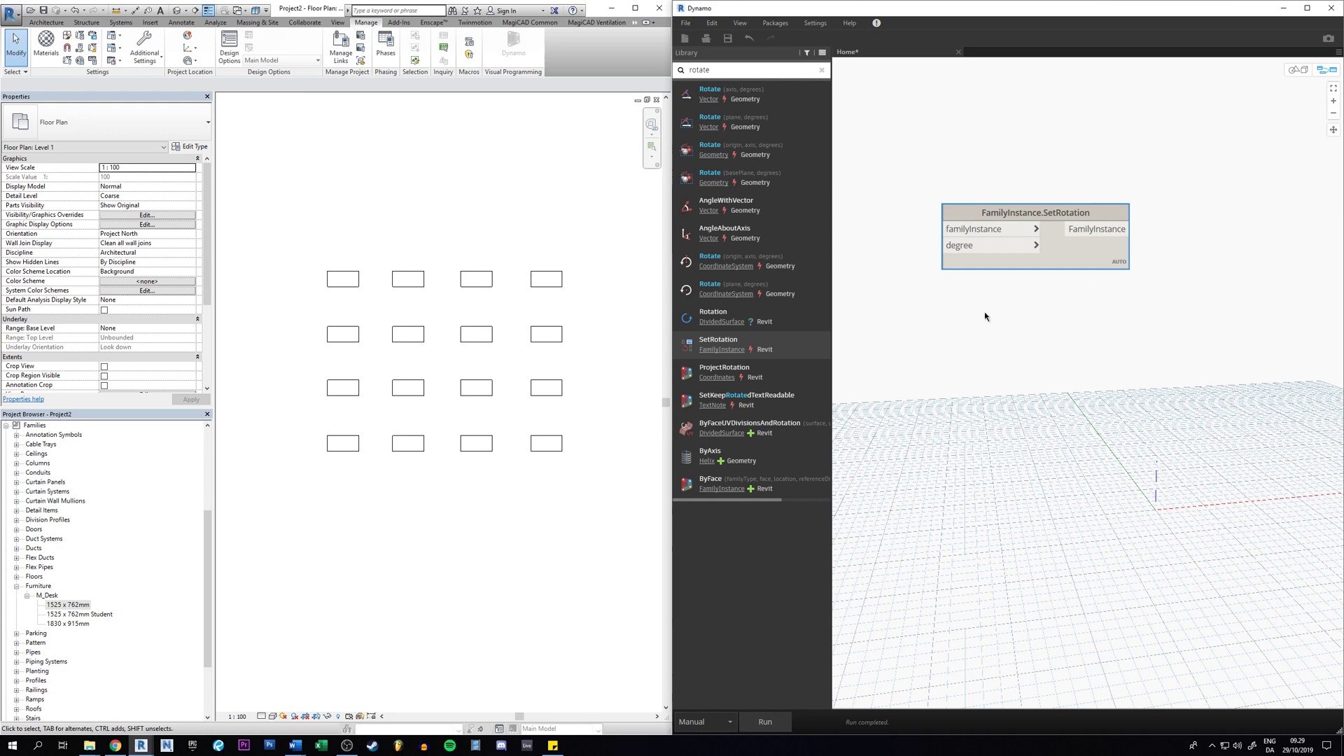
pyautogui.moveTo(1037, 243); pyautogui.dragTo(1072, 216)
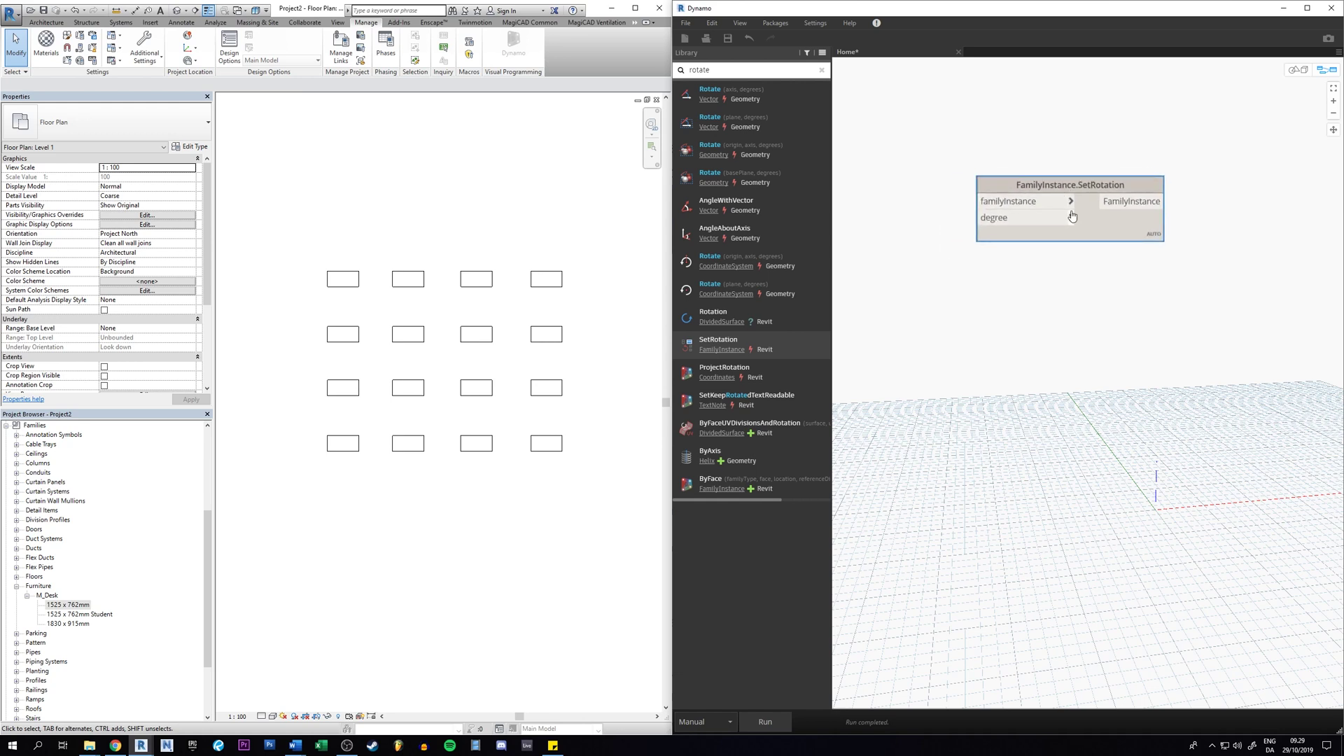
pyautogui.scroll(1, 1072, 215)
pyautogui.scroll(2, 1072, 216)
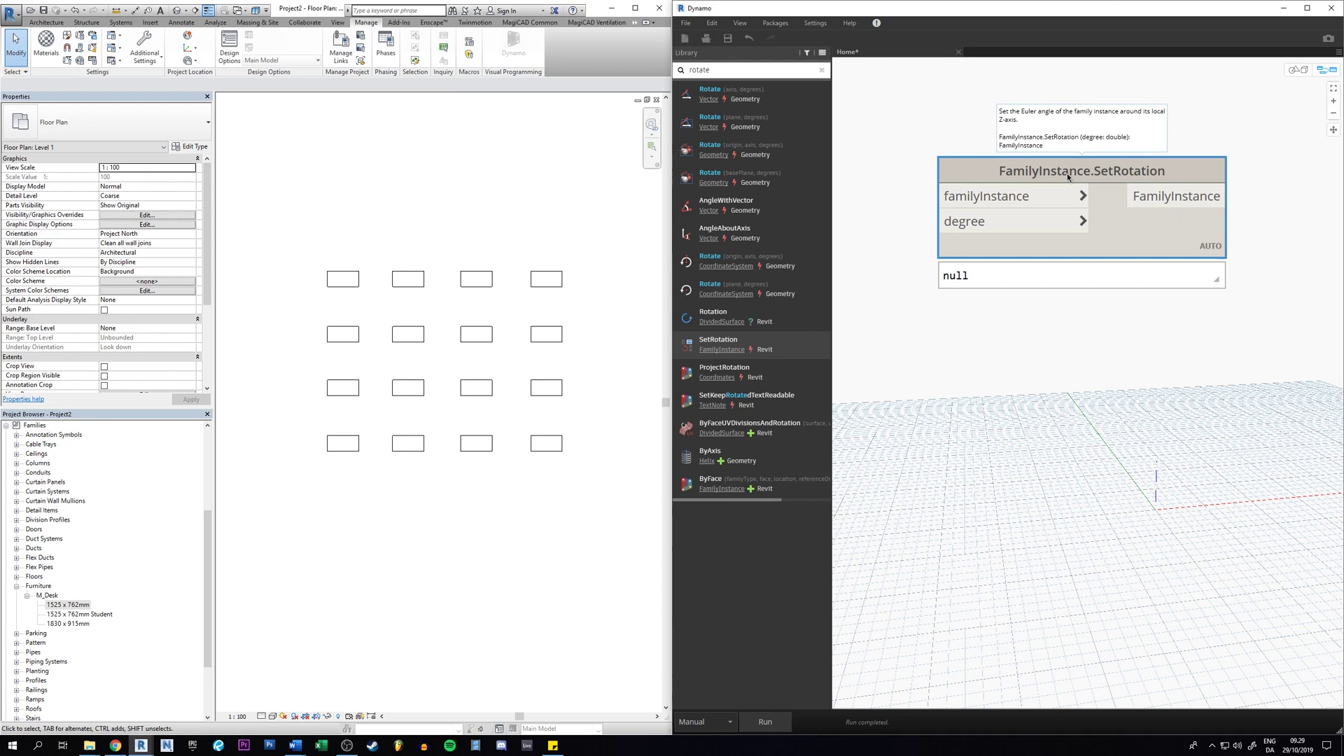
pyautogui.moveTo(1067, 174); pyautogui.dragTo(1073, 183)
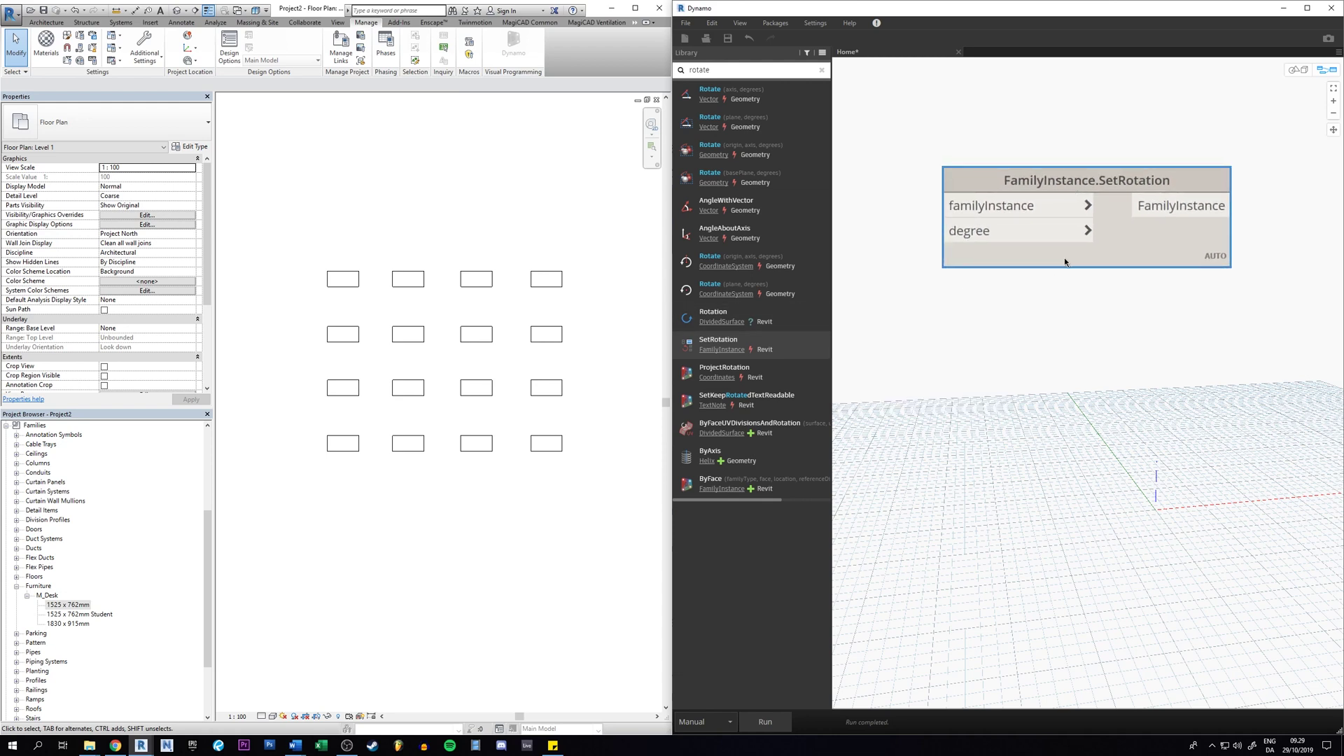
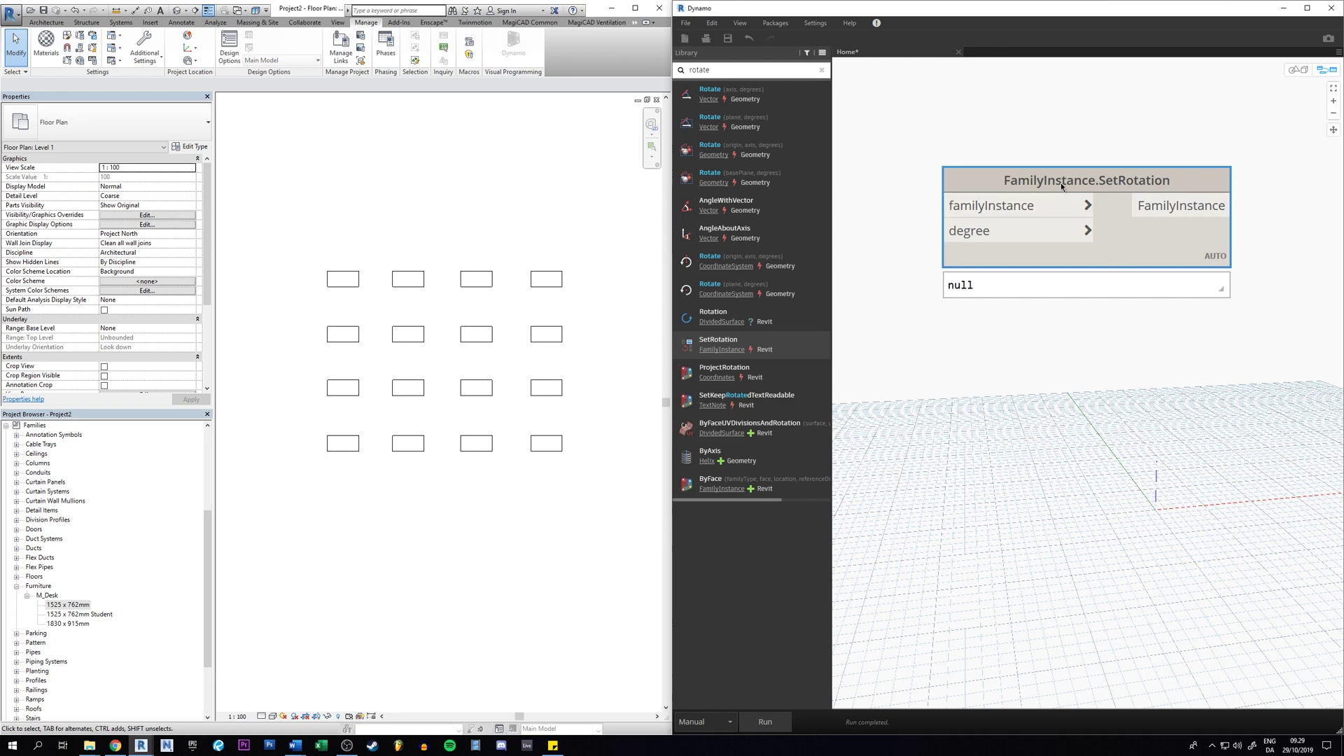
# Tidy the SetRotation node's position on the canvas and glance at its lacing options.
pyautogui.moveTo(1062, 187); pyautogui.dragTo(1077, 168)
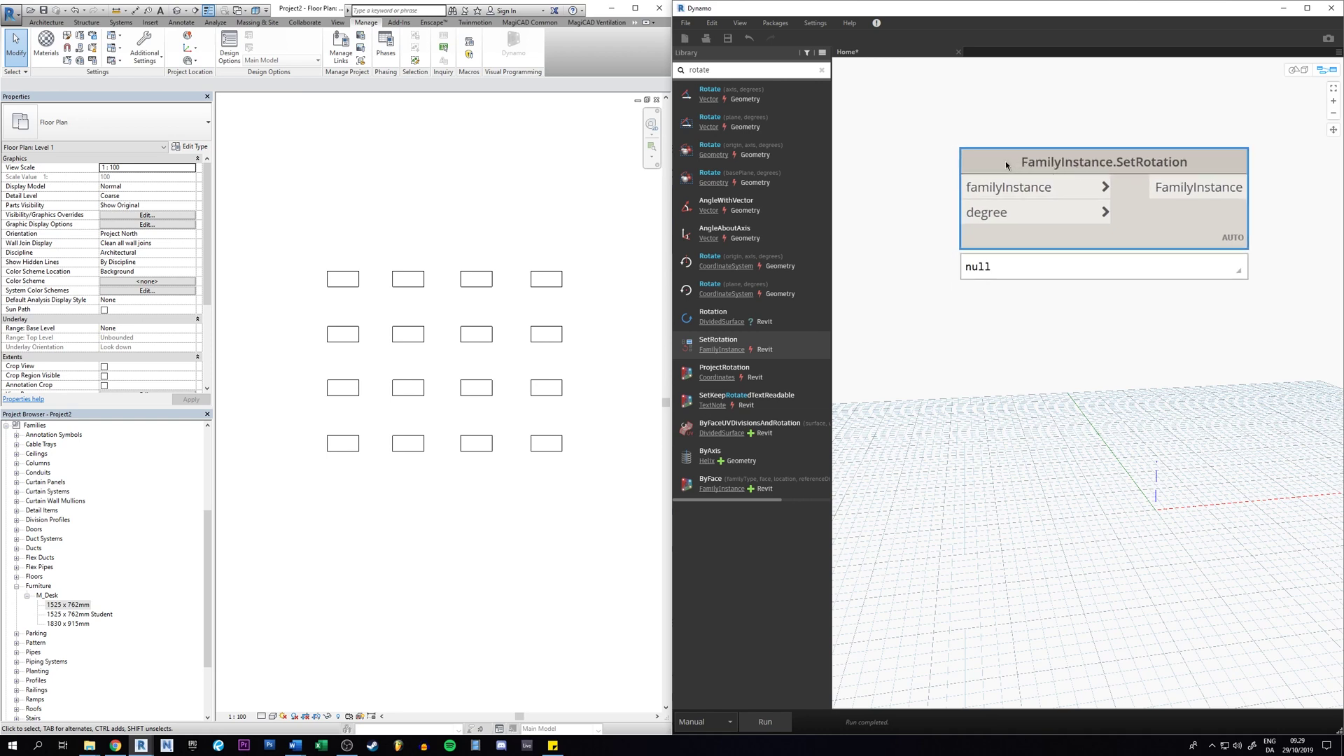
pyautogui.moveTo(1009, 187)
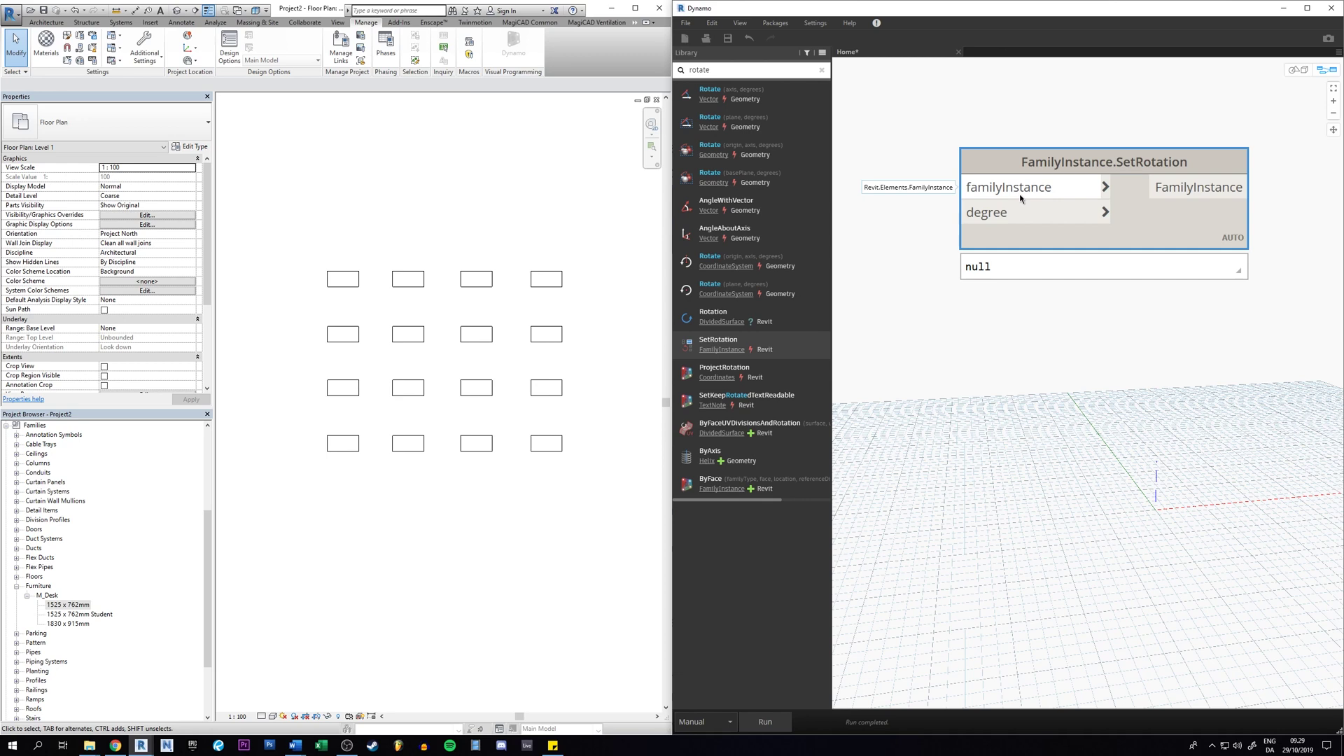
pyautogui.scroll(-2, 1020, 199)
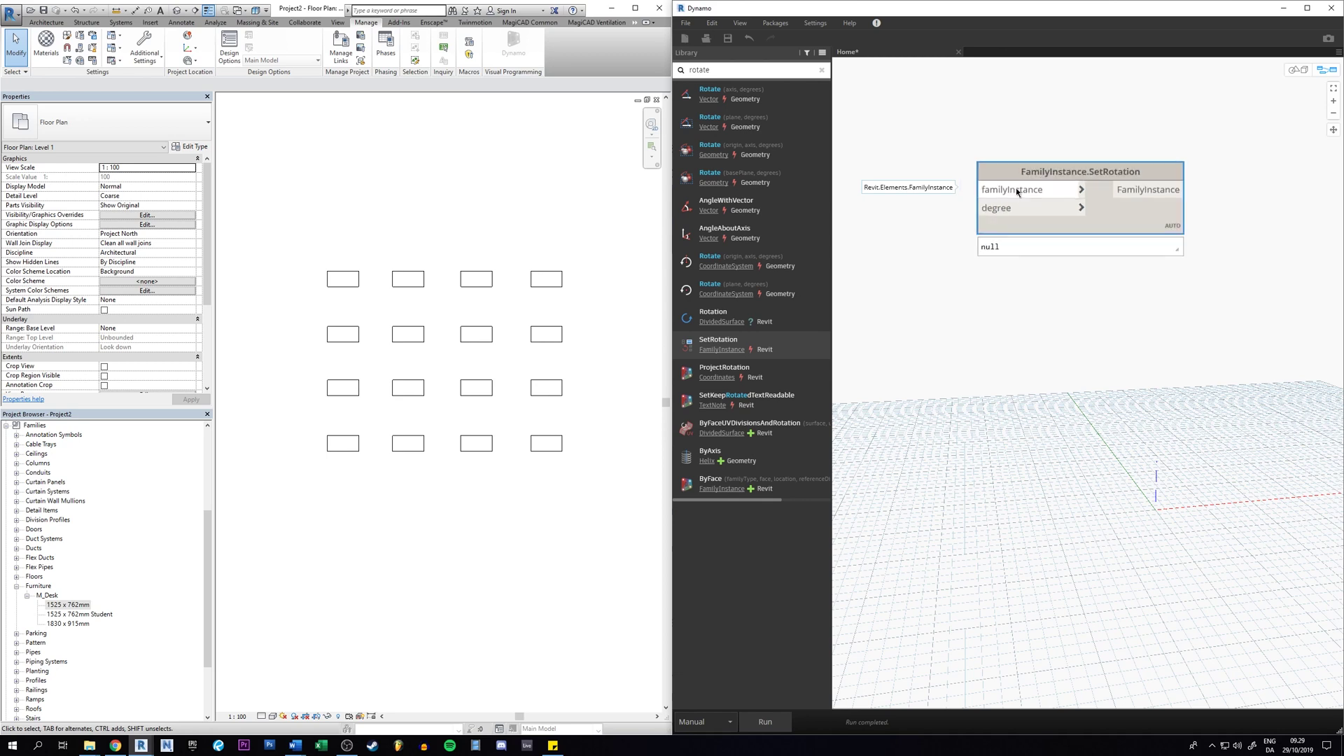
pyautogui.moveTo(1018, 193); pyautogui.dragTo(1031, 204)
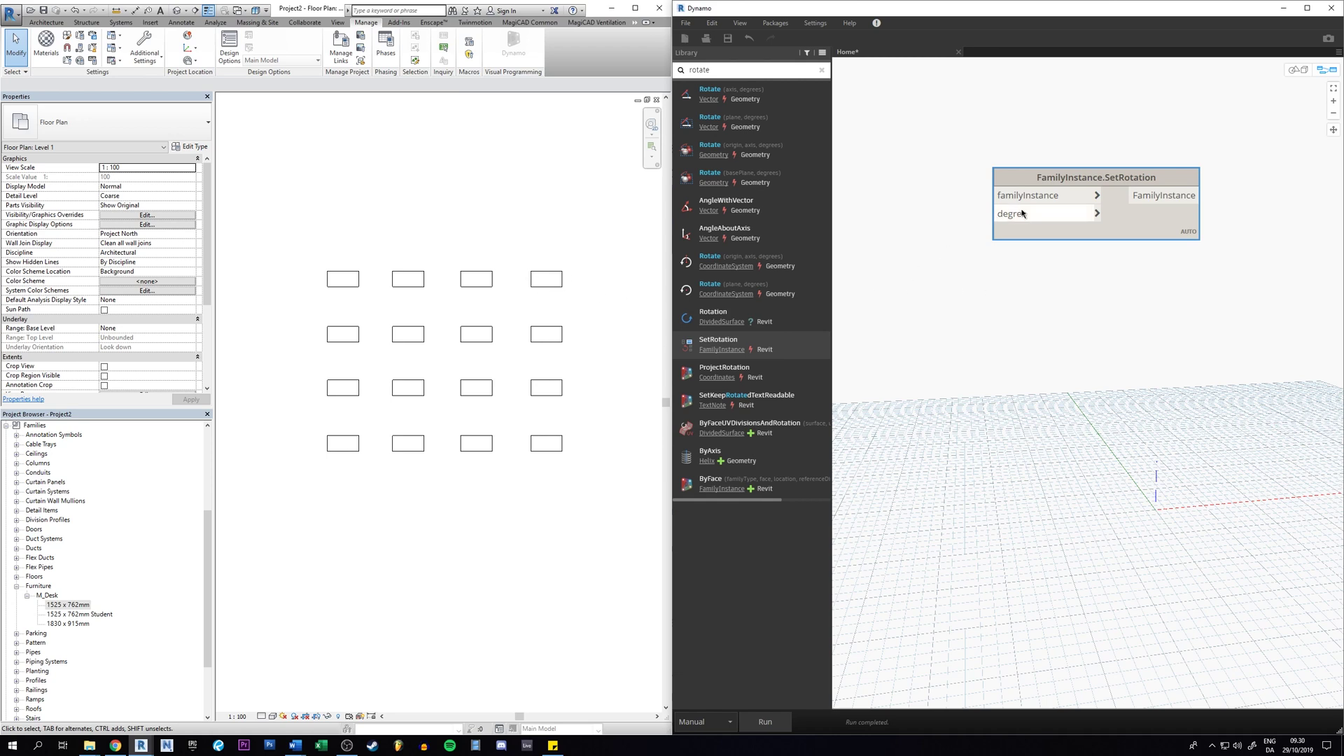
pyautogui.moveTo(997, 208)
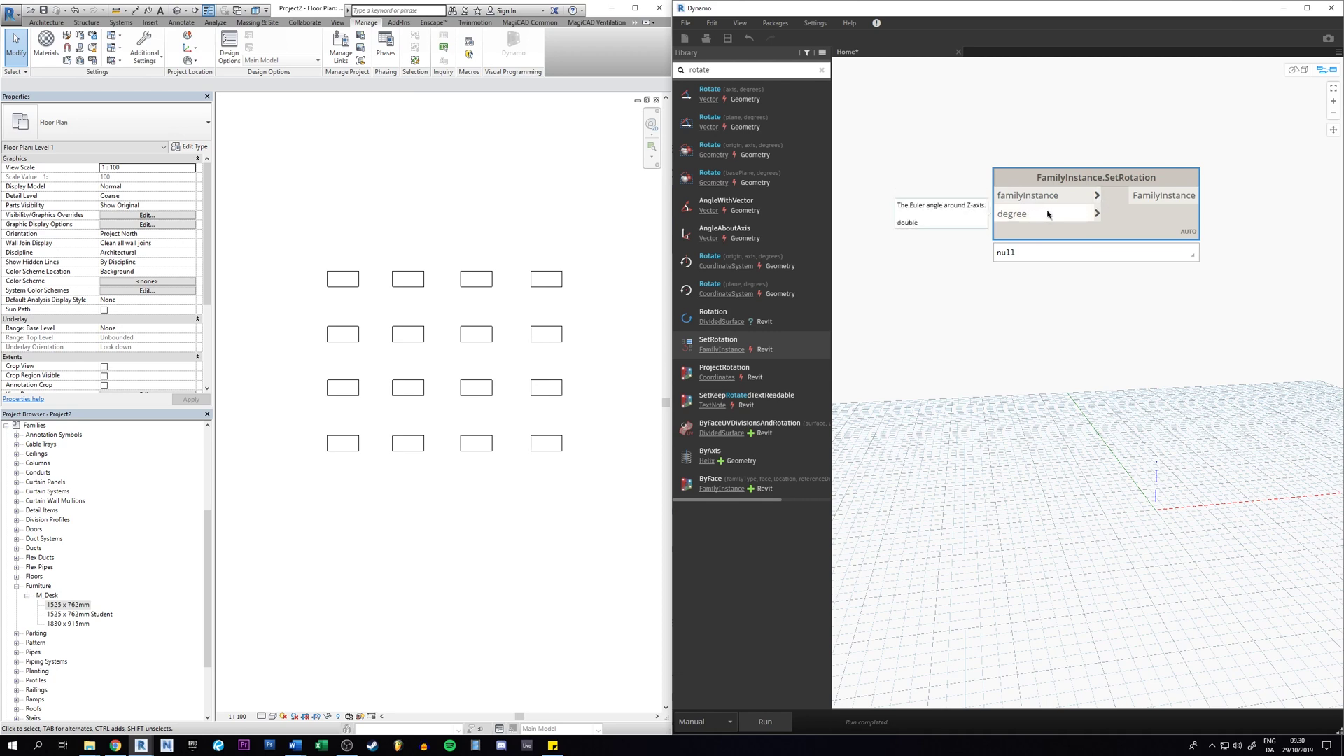
pyautogui.moveTo(1188, 230); pyautogui.dragTo(1194, 229)
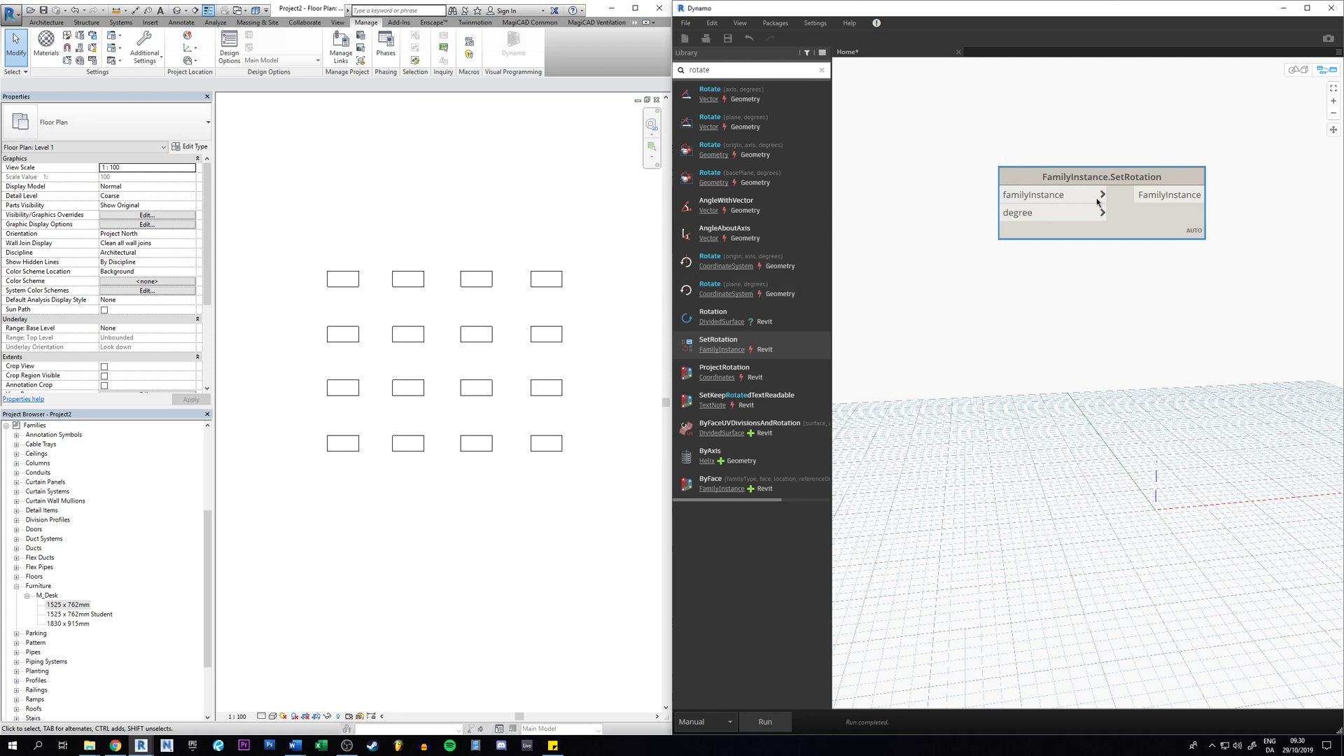
pyautogui.rightClick(1196, 233)
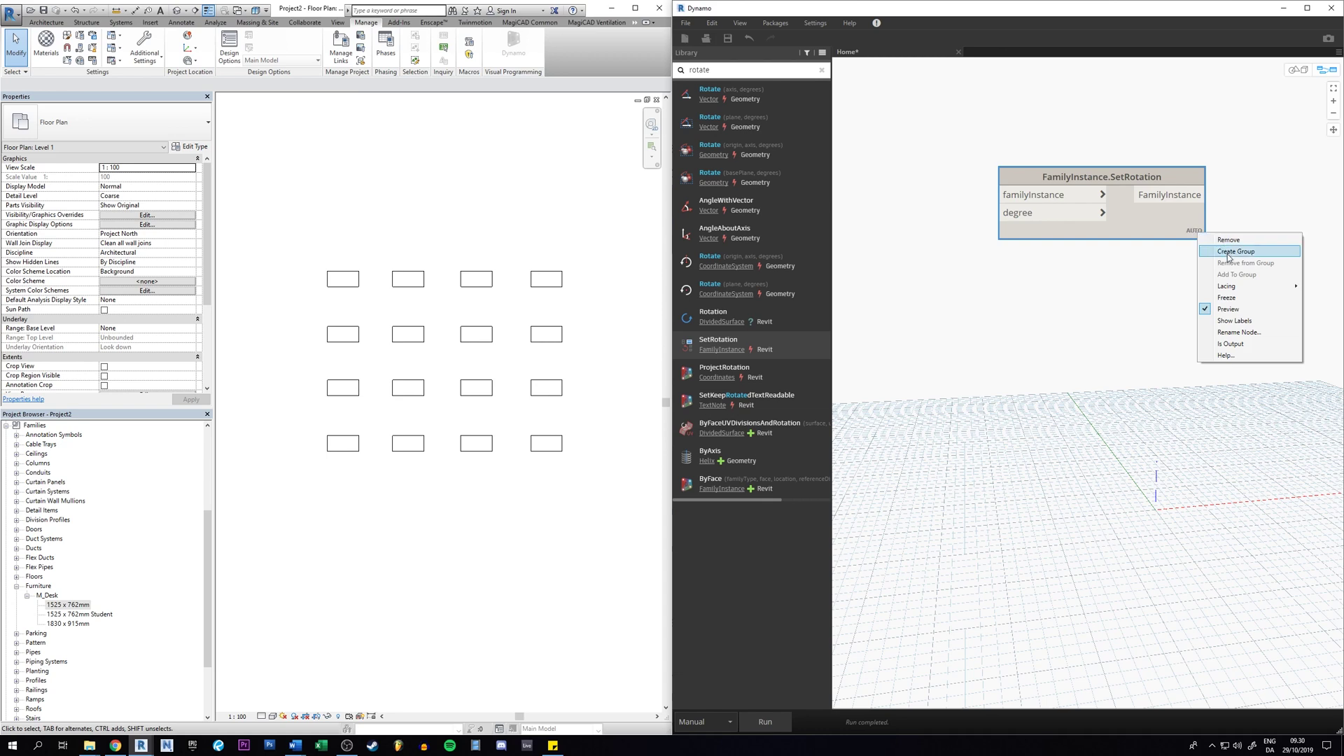
pyautogui.moveTo(1239, 286)
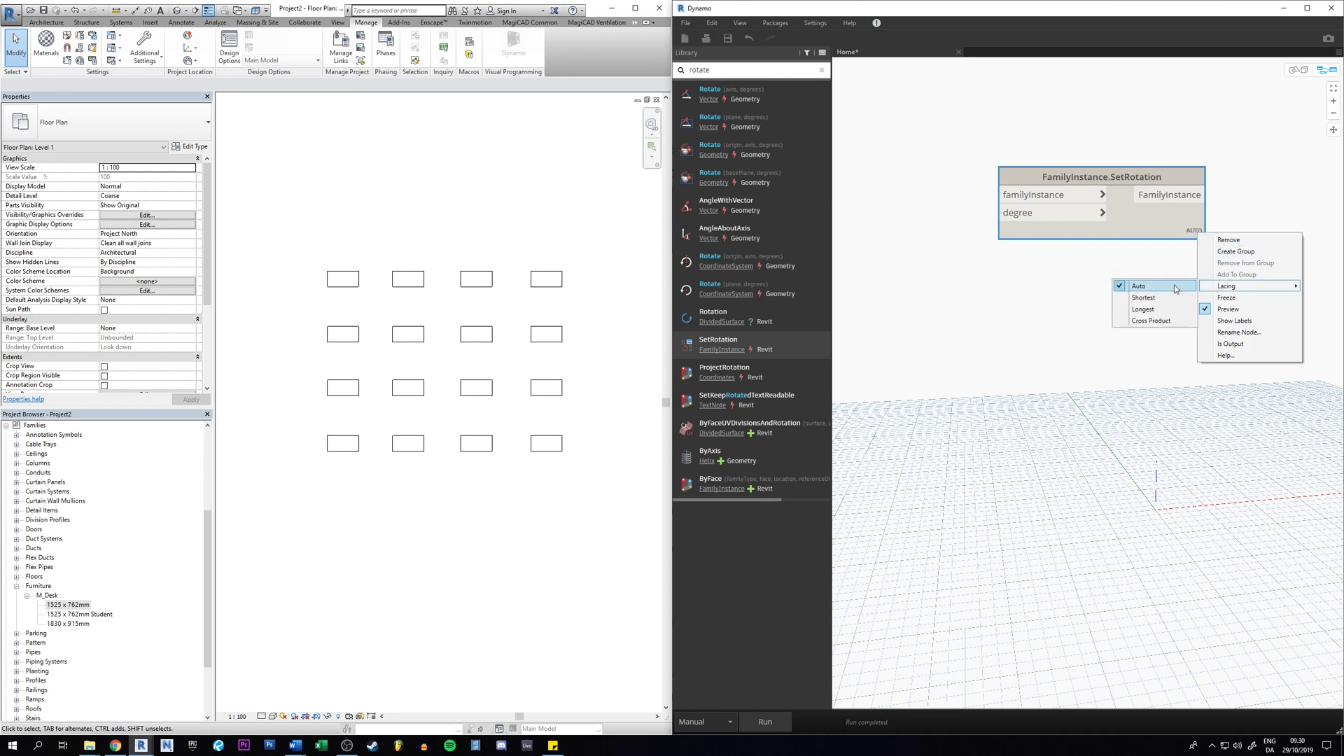
pyautogui.moveTo(1120, 178); pyautogui.dragTo(1115, 183)
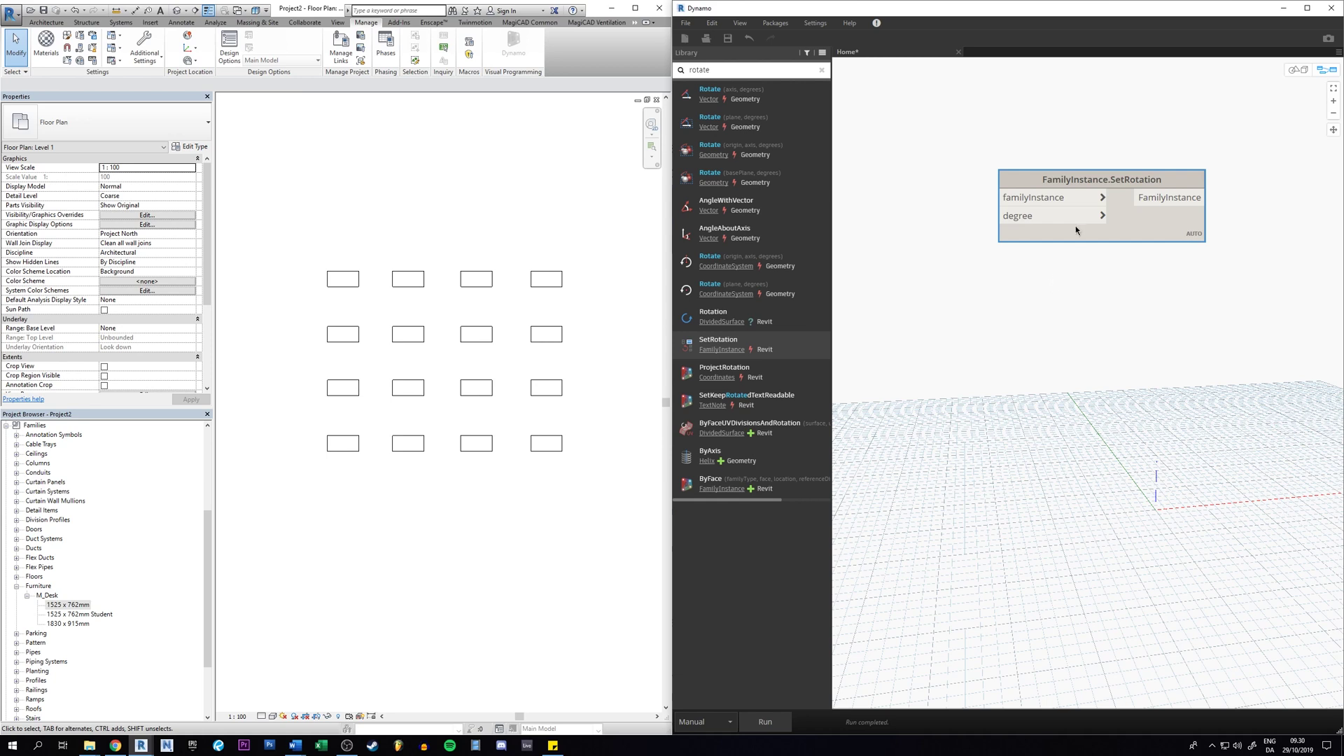
pyautogui.moveTo(1082, 178); pyautogui.dragTo(1087, 184)
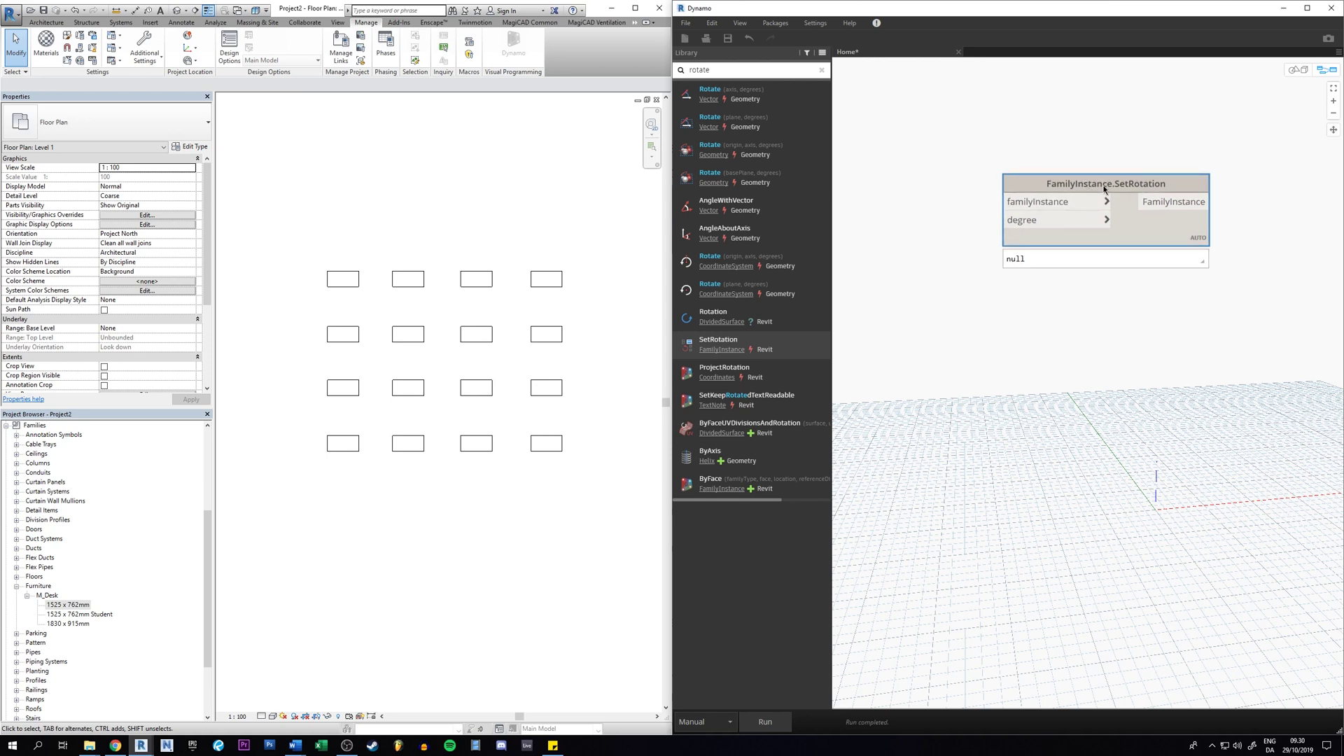
pyautogui.moveTo(1105, 185); pyautogui.dragTo(1108, 168)
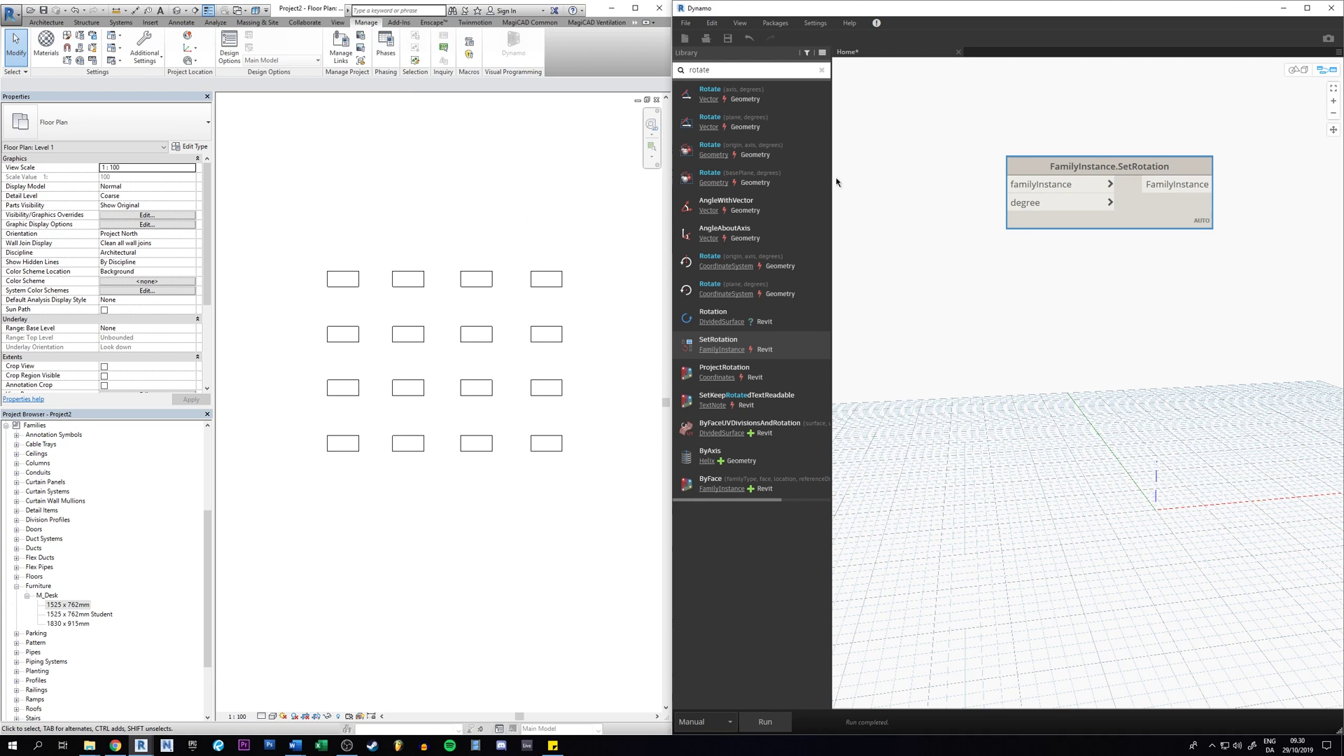
# Clear the library search and expand Revit > Selection to list its nodes.
pyautogui.click(720, 69)
pyautogui.press('BackSpace')
pyautogui.press('BackSpace')
pyautogui.press('BackSpace')
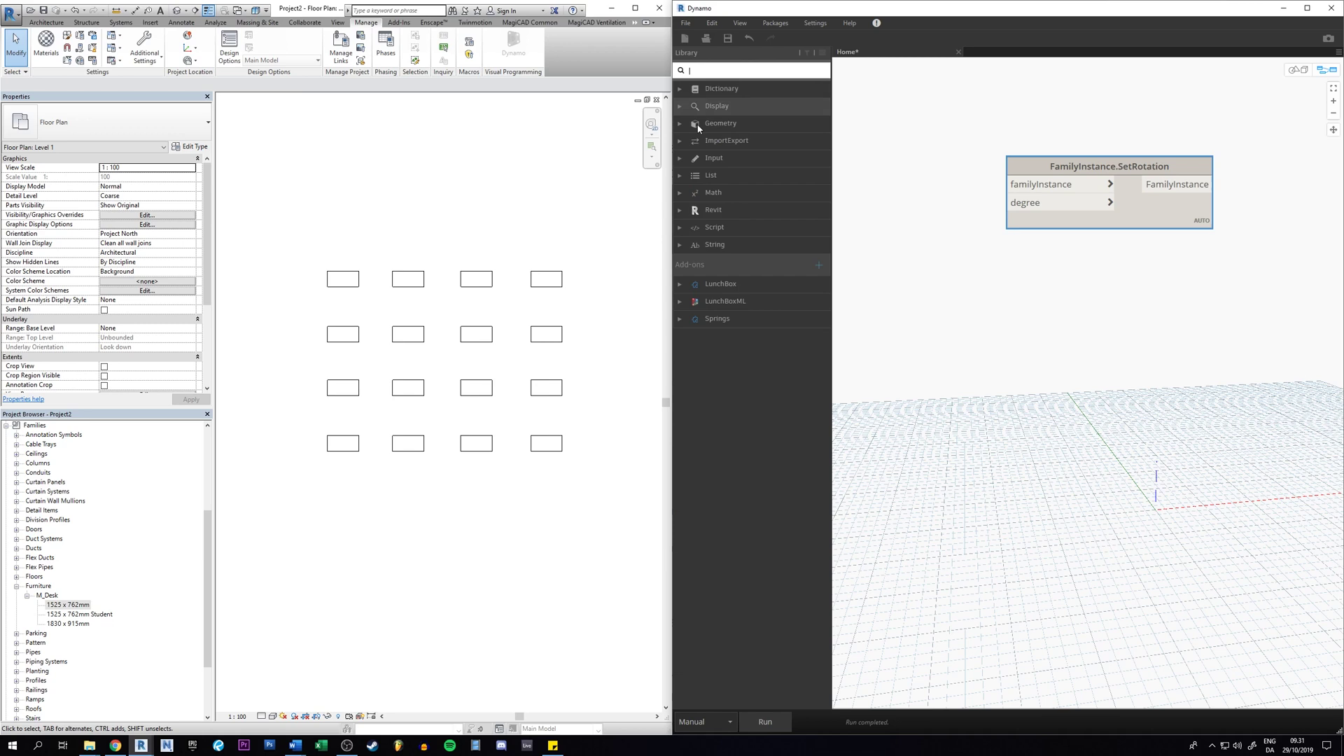
pyautogui.click(679, 211)
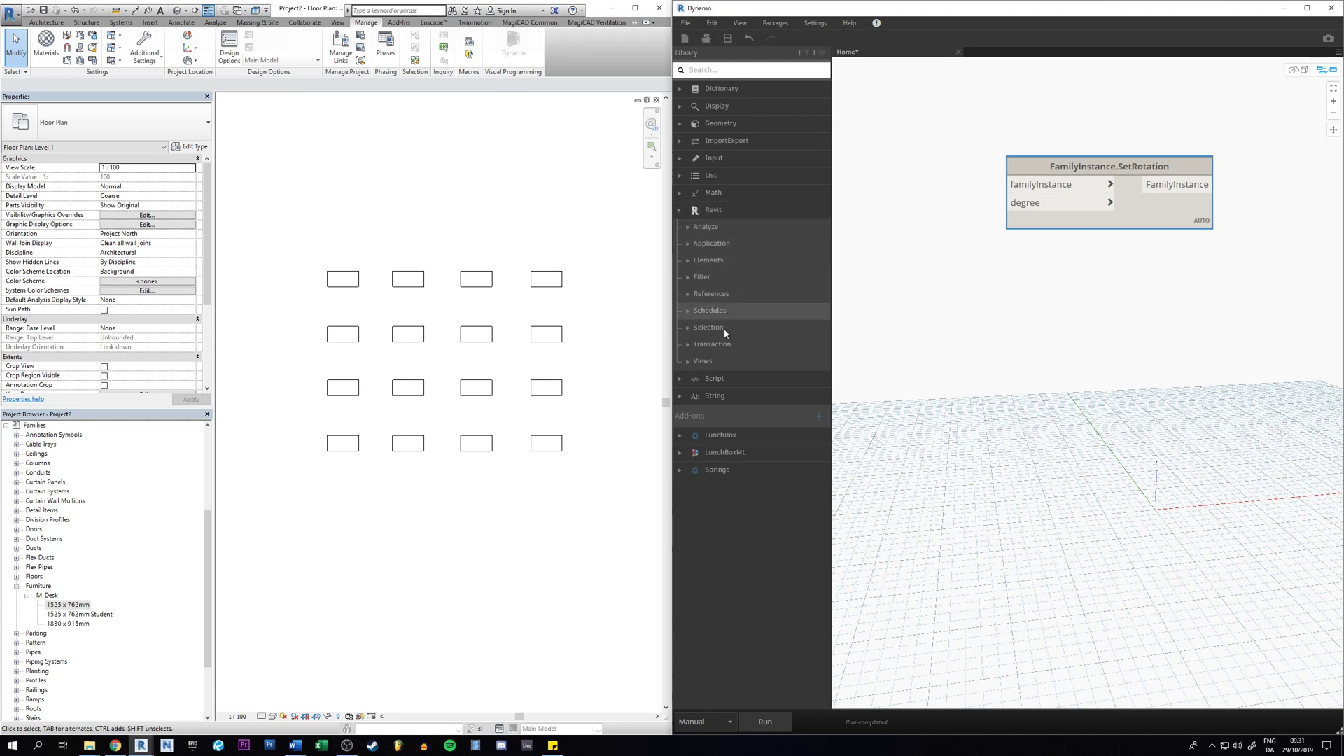
pyautogui.click(690, 333)
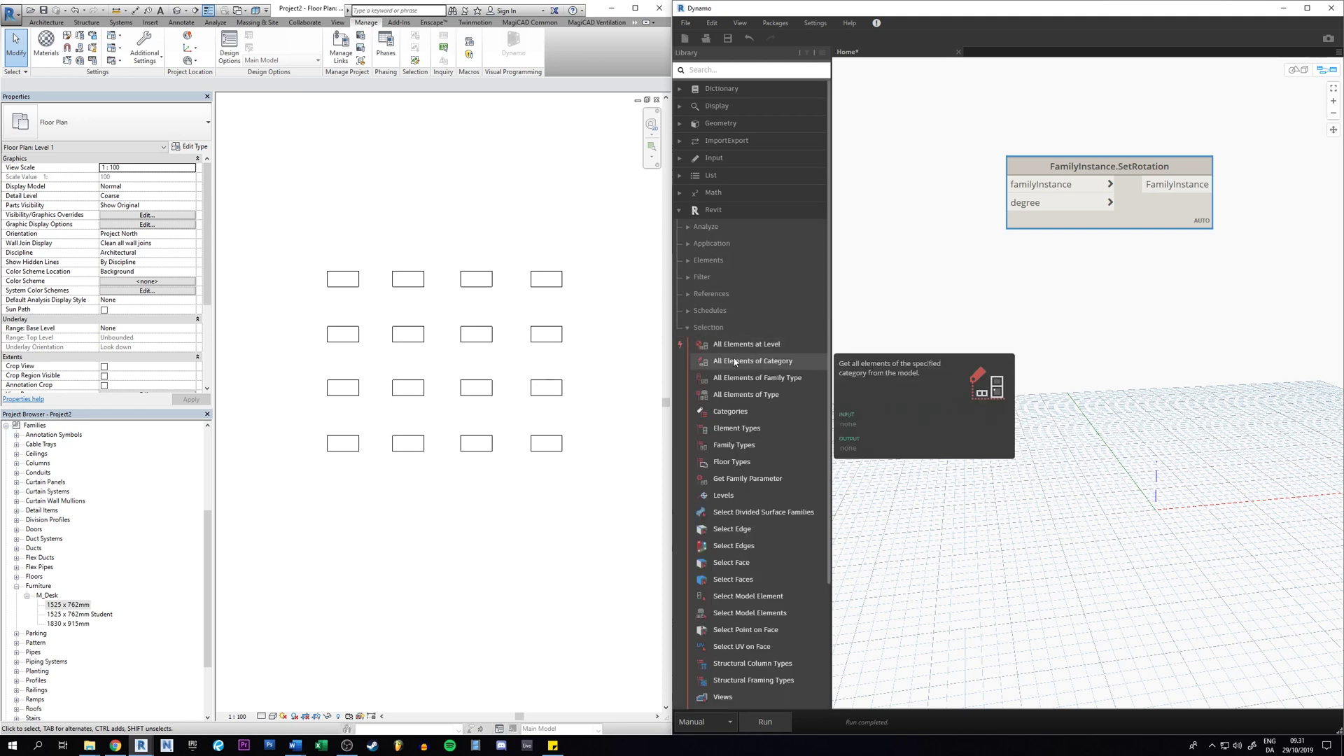
pyautogui.scroll(-4, 761, 432)
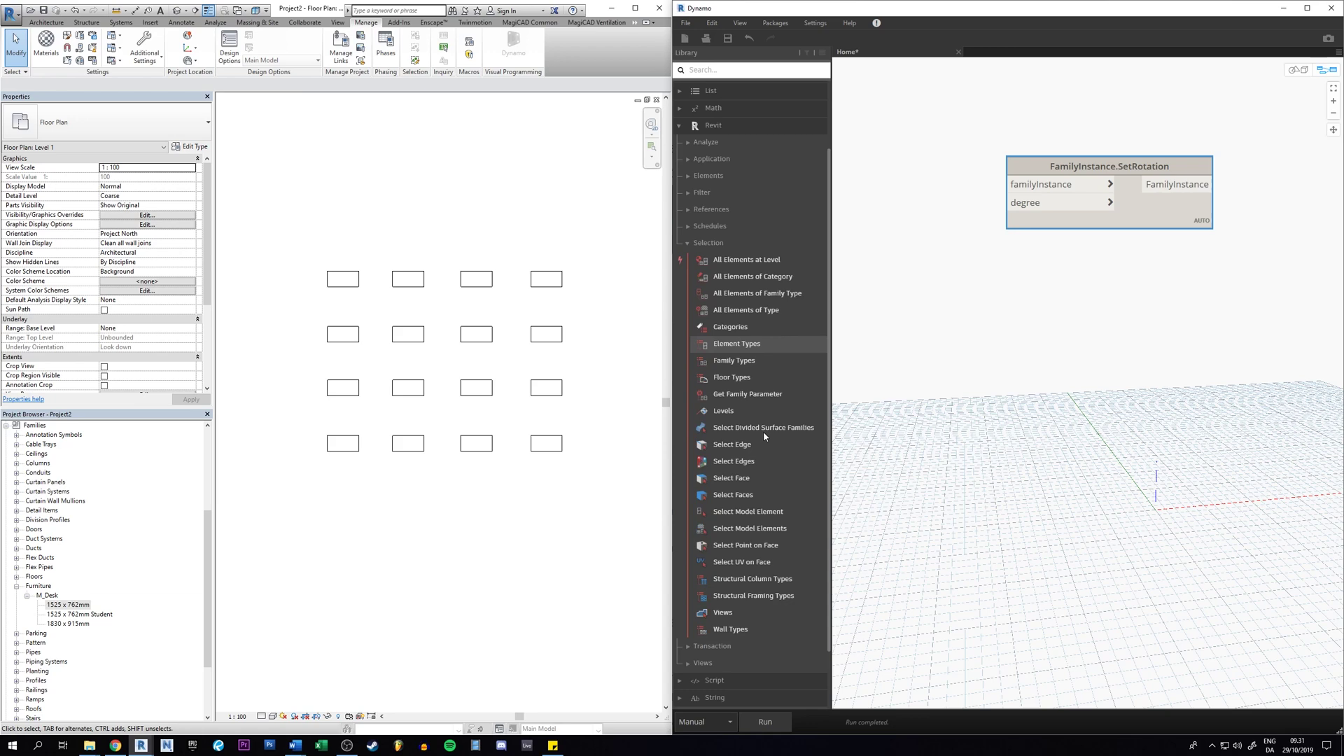
pyautogui.scroll(-1, 763, 432)
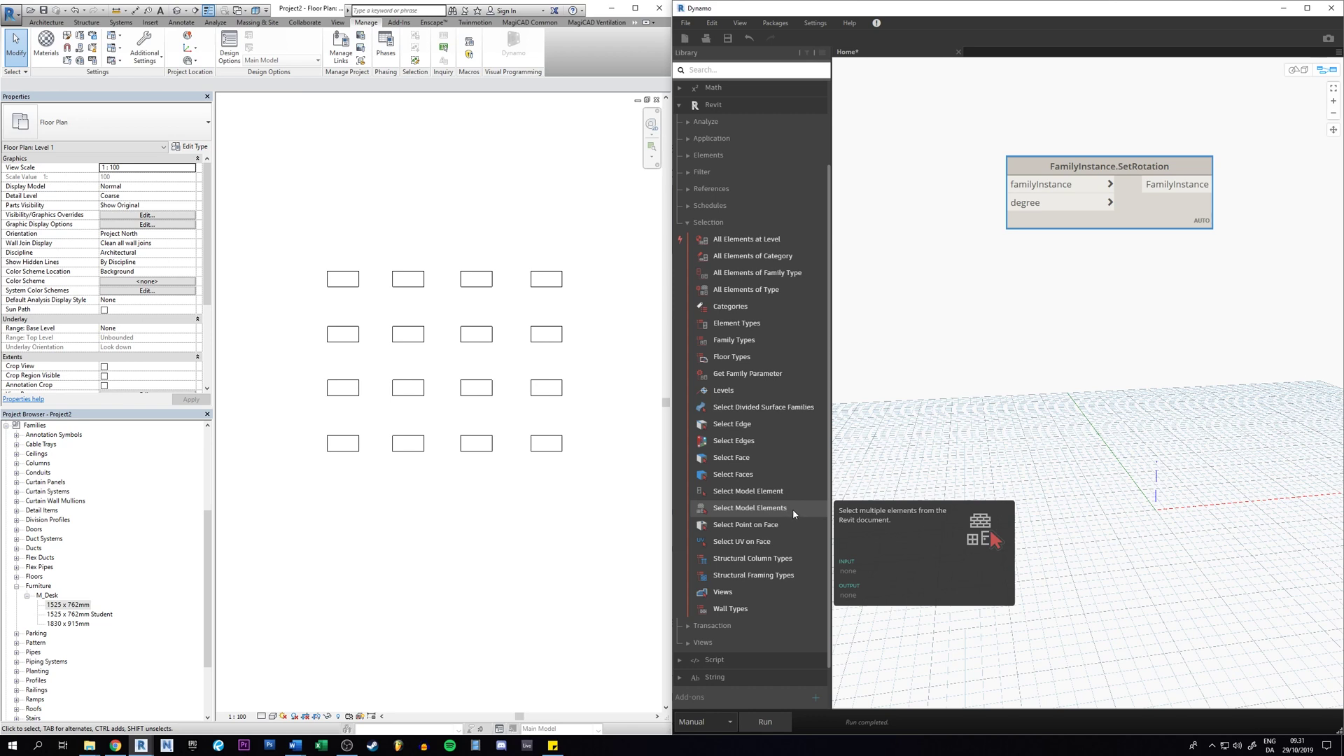
# Place a Select Model Elements node to the left of SetRotation.
pyautogui.click(794, 509)
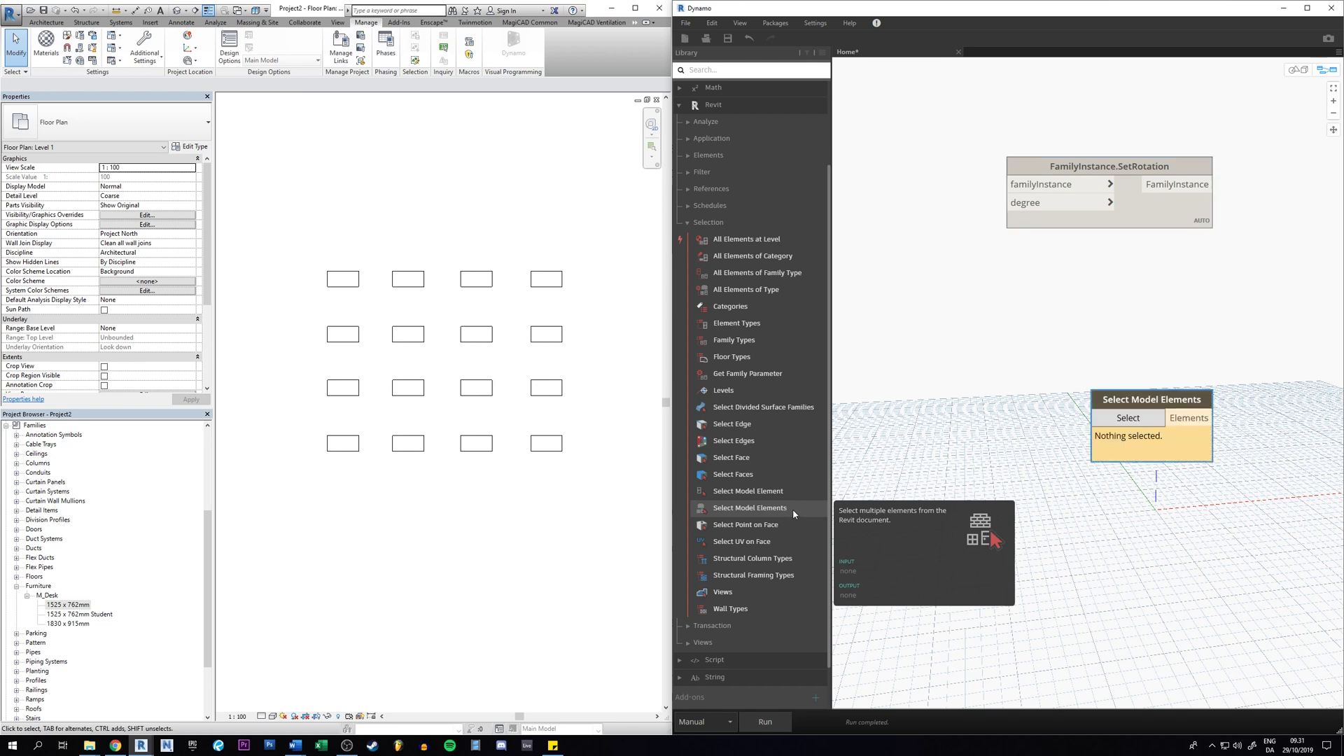
pyautogui.moveTo(1142, 397)
pyautogui.mouseDown()
pyautogui.moveTo(1113, 391)
pyautogui.moveTo(918, 172)
pyautogui.mouseUp()
pyautogui.moveTo(1069, 172); pyautogui.dragTo(1120, 171)
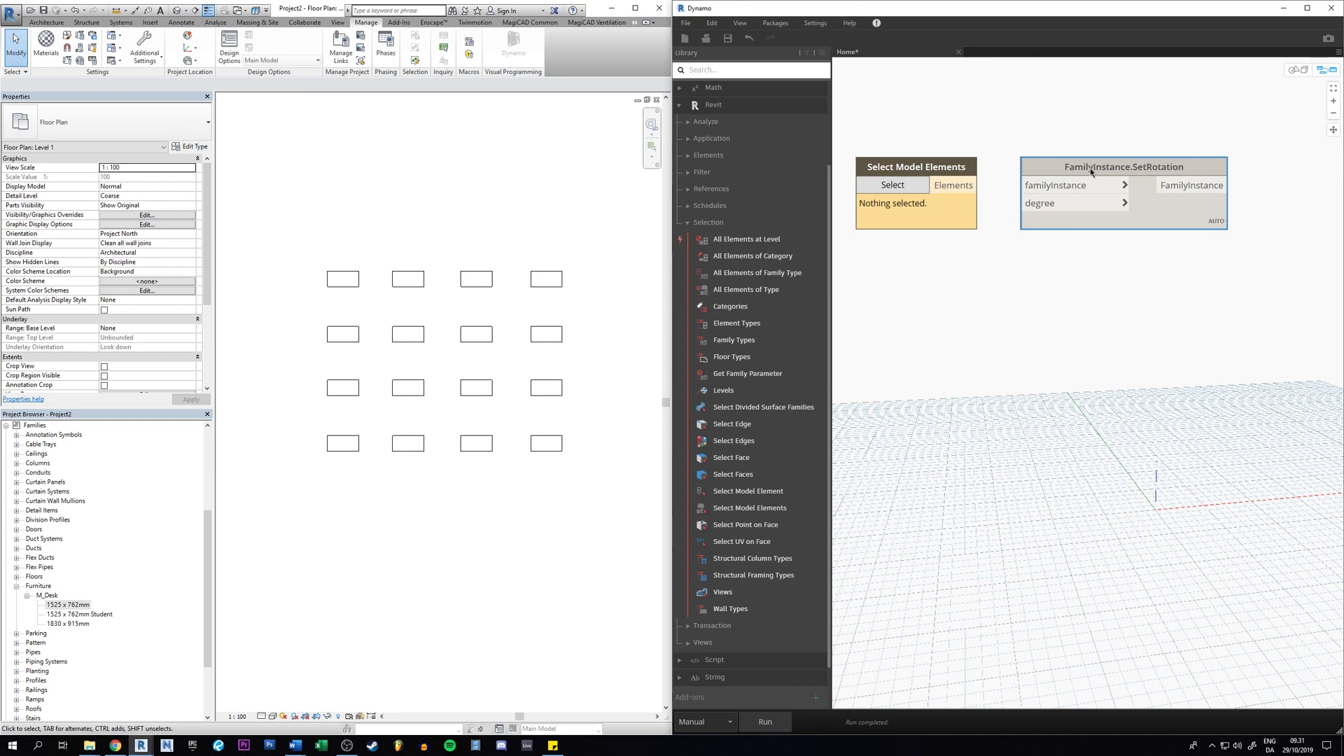
pyautogui.moveTo(915, 189)
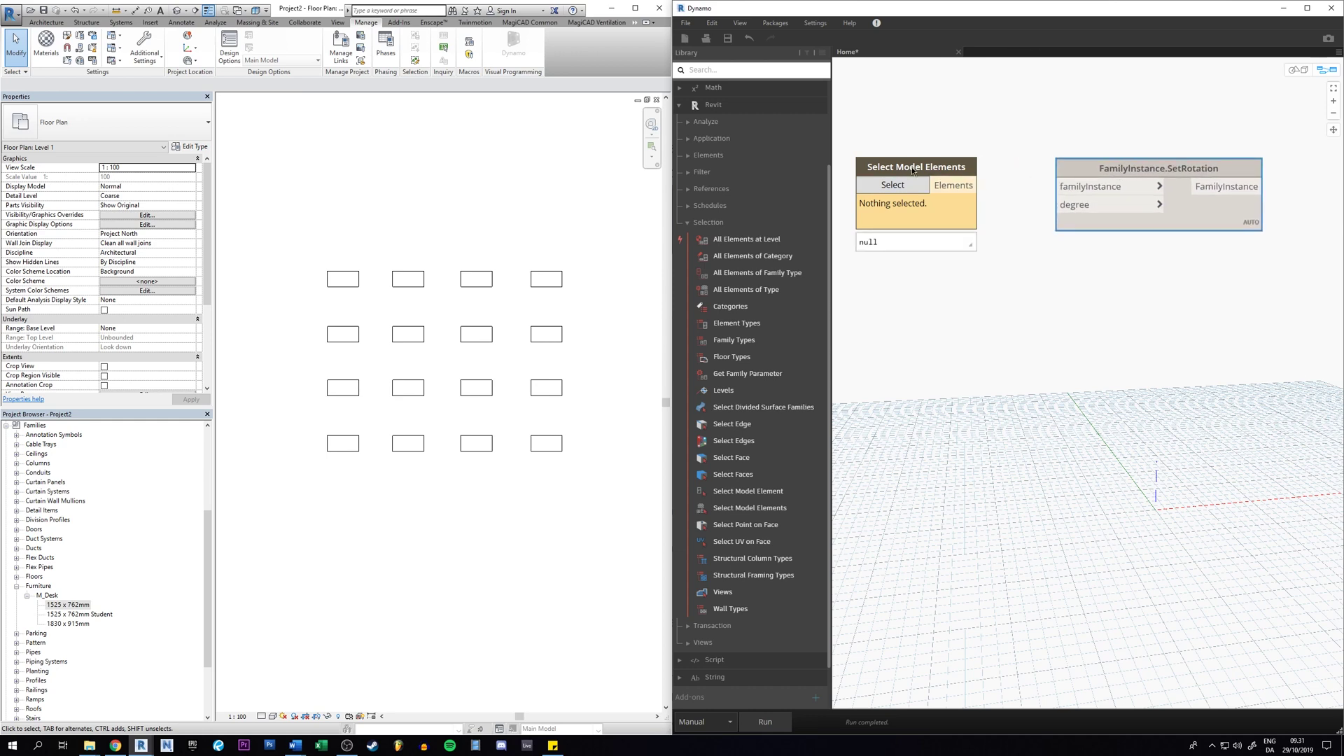
pyautogui.moveTo(915, 168); pyautogui.dragTo(916, 173)
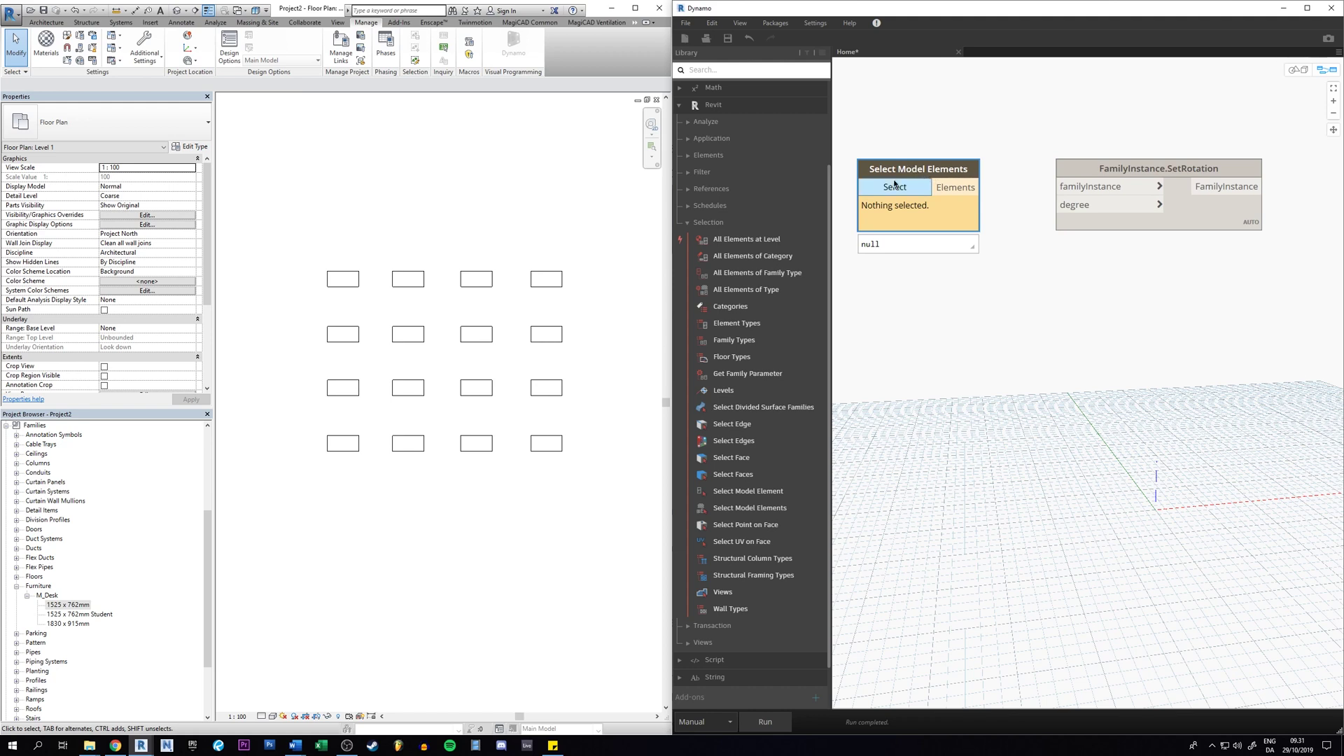
# Use its Select button to window-select all sixteen desks in the Revit floor plan.
pyautogui.click(894, 185)
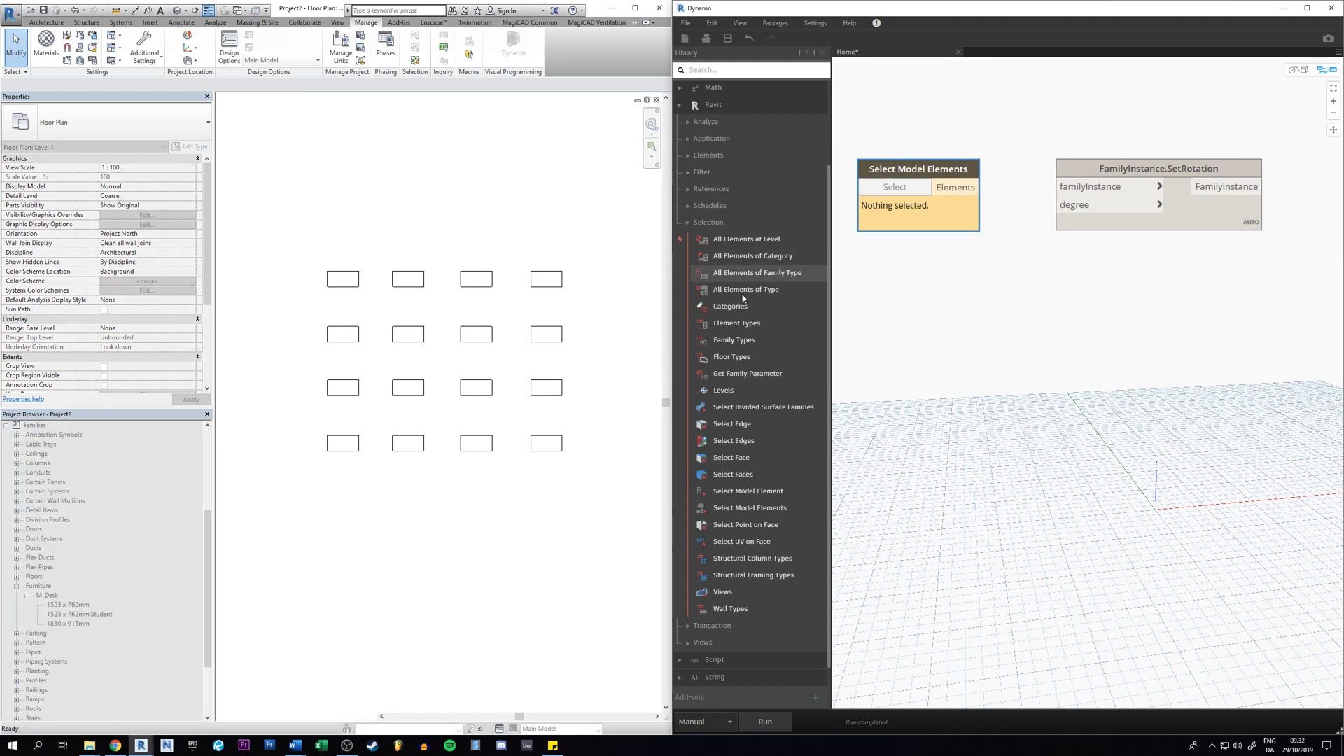
pyautogui.moveTo(597, 469); pyautogui.dragTo(312, 226)
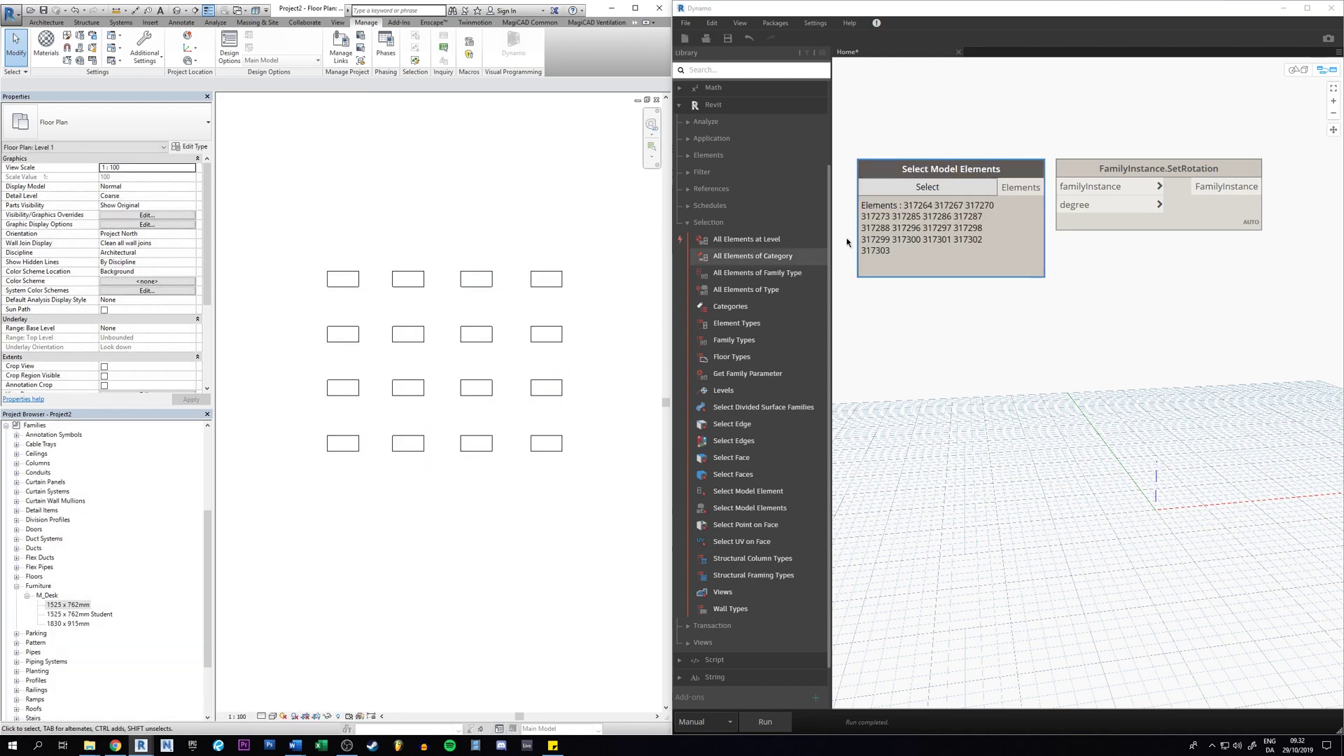
pyautogui.moveTo(951, 226)
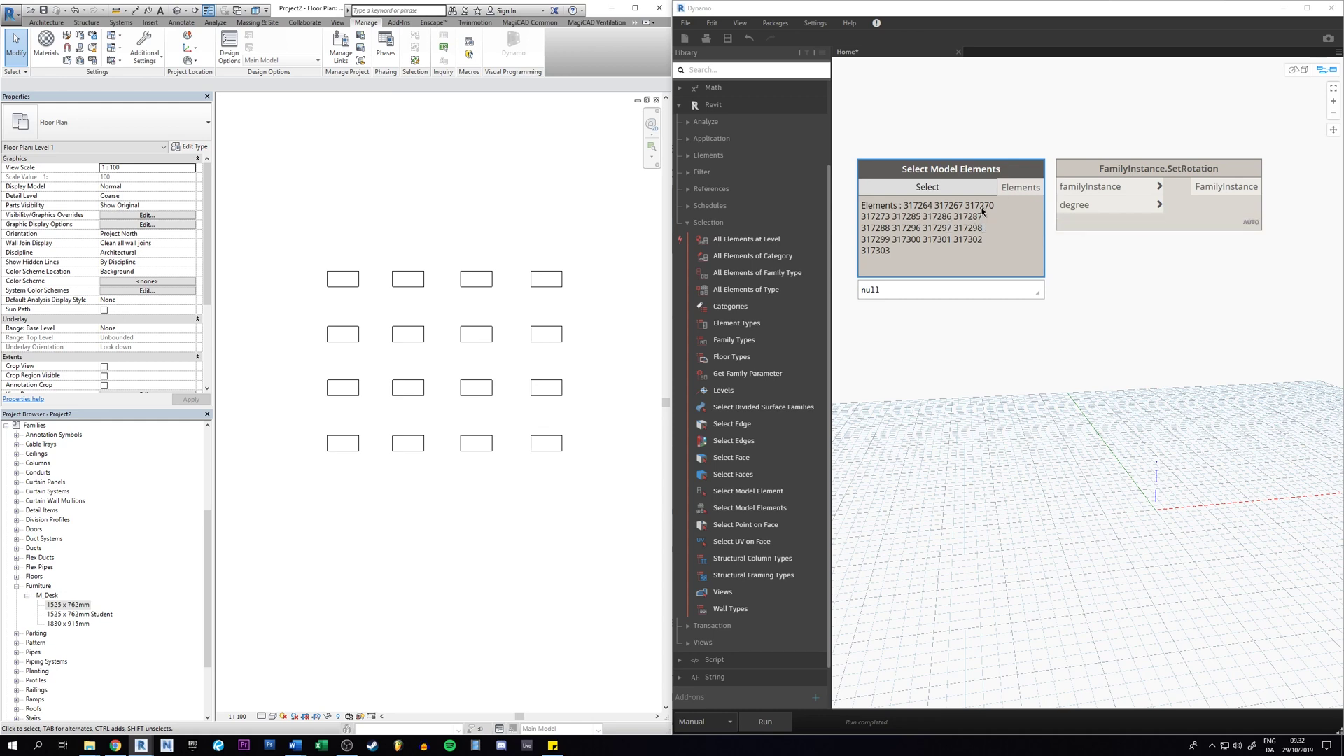
# Space the two nodes apart and wire Elements into SetRotation's familyInstance input.
pyautogui.click(1083, 168)
pyautogui.scroll(-1, 1015, 216)
pyautogui.scroll(-1, 1018, 222)
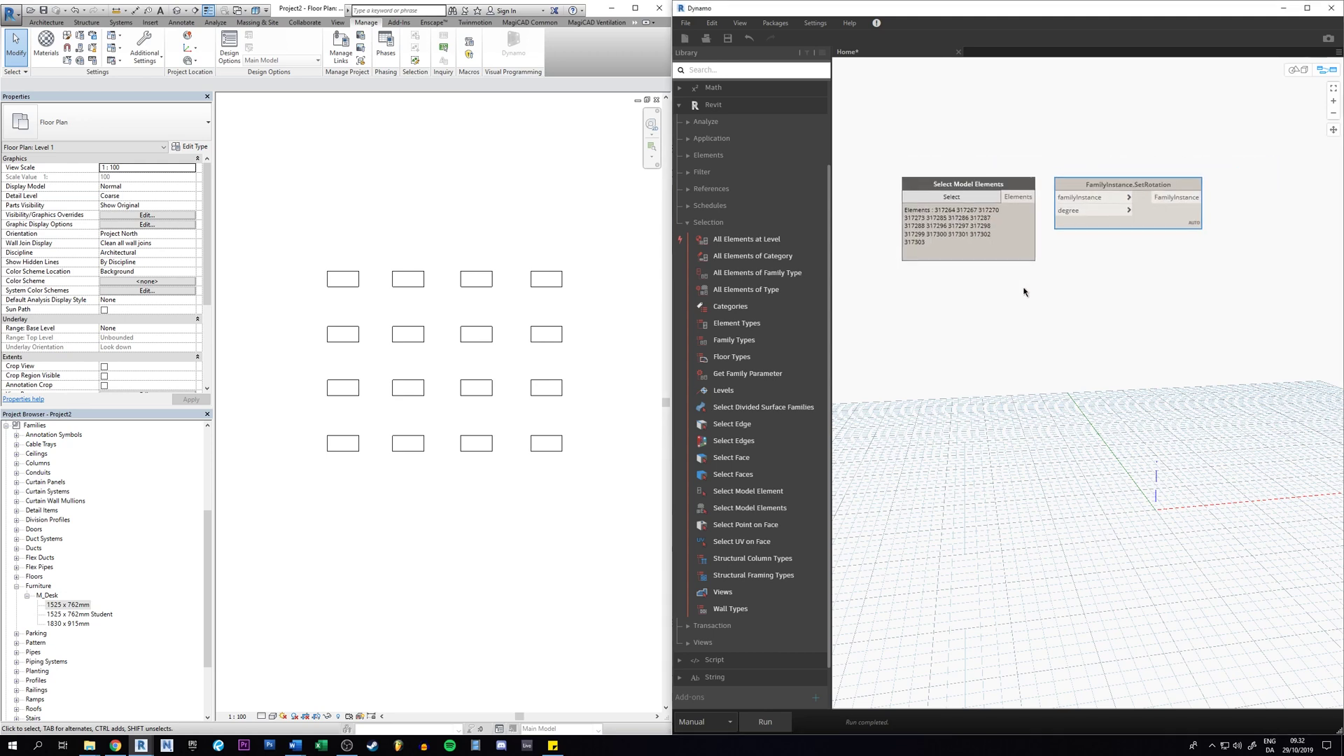
pyautogui.moveTo(1018, 221); pyautogui.dragTo(999, 219)
pyautogui.moveTo(1077, 190); pyautogui.dragTo(1094, 190)
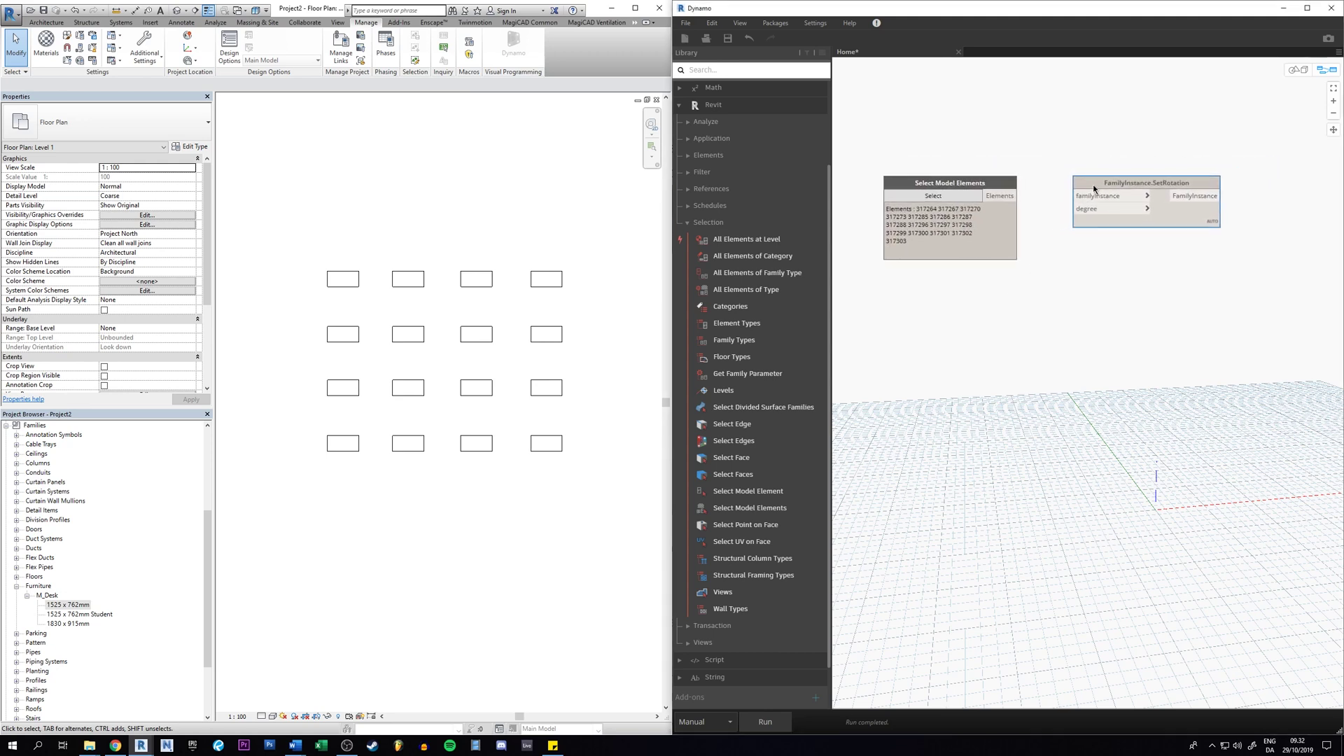
pyautogui.moveTo(963, 182); pyautogui.dragTo(953, 184)
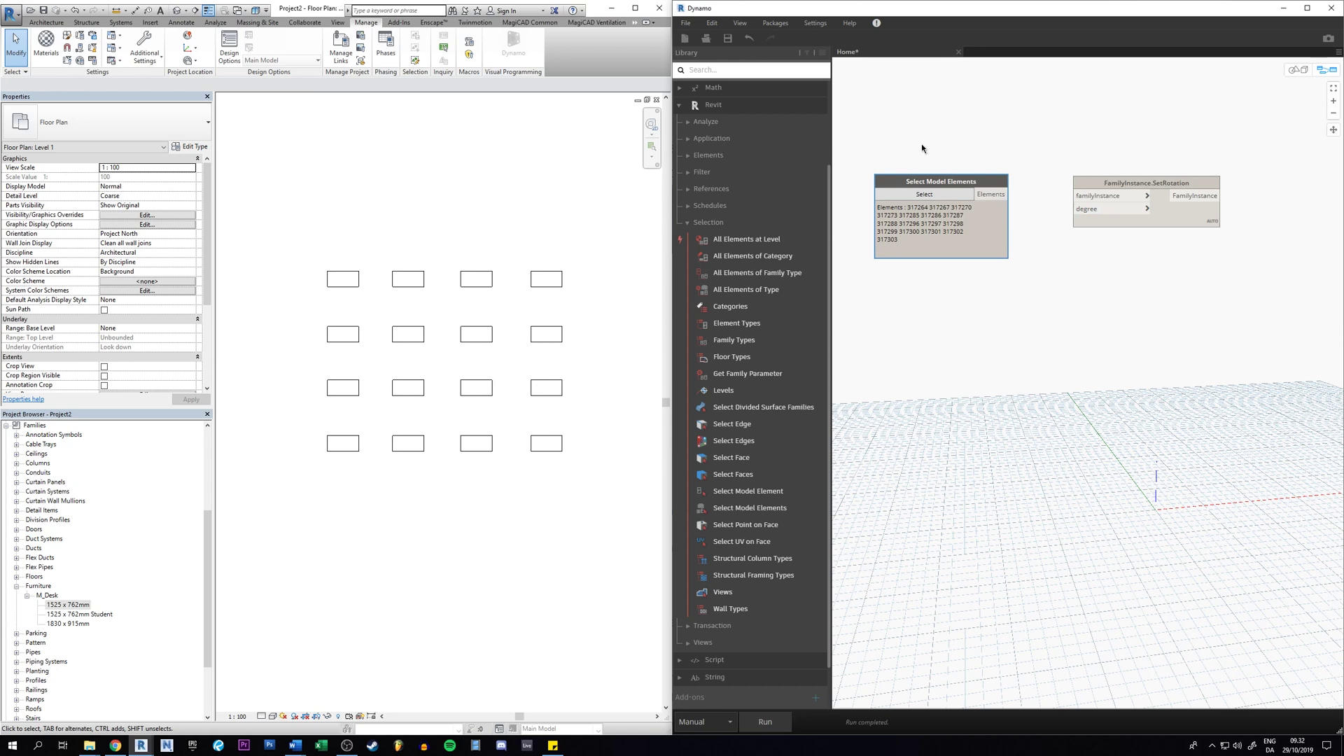
pyautogui.click(991, 196)
pyautogui.click(1086, 197)
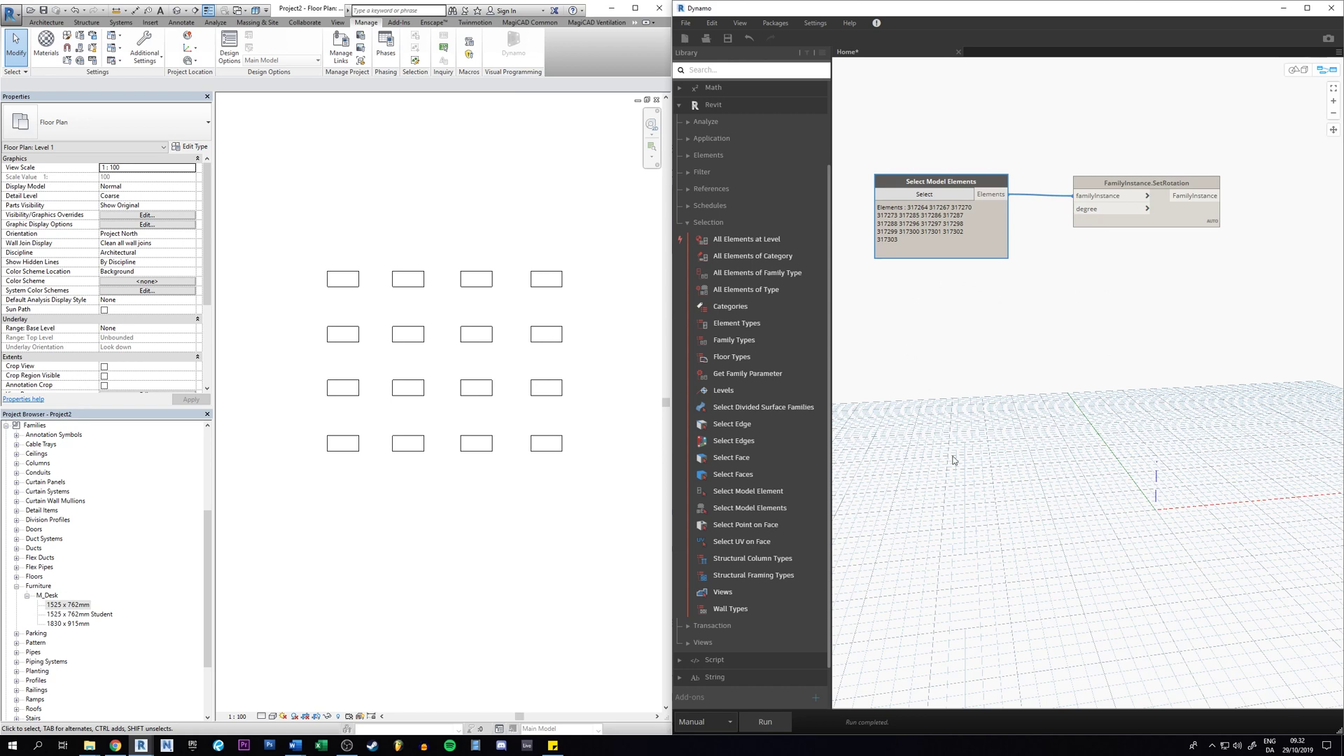
# Add a Code Block beside the rotation node holding the value 40.
pyautogui.doubleClick(963, 306)
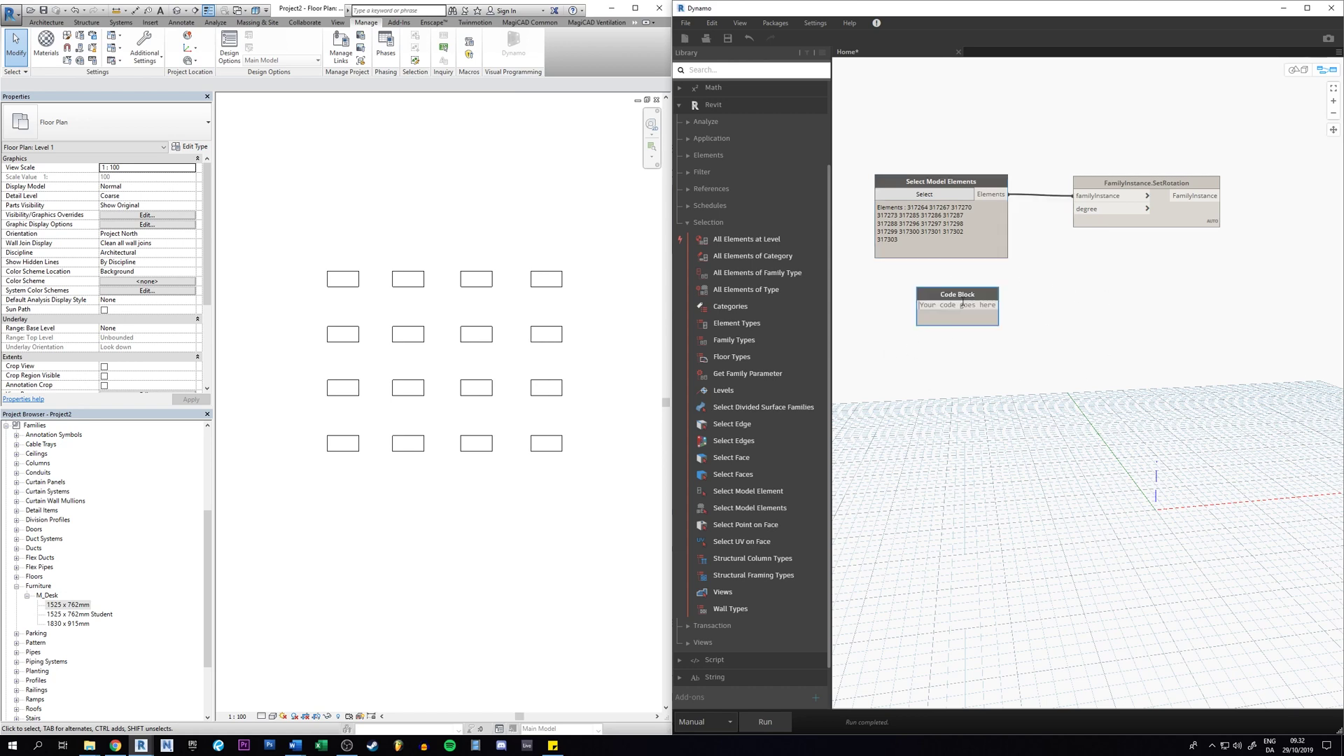
pyautogui.scroll(1, 948, 308)
pyautogui.scroll(2, 947, 309)
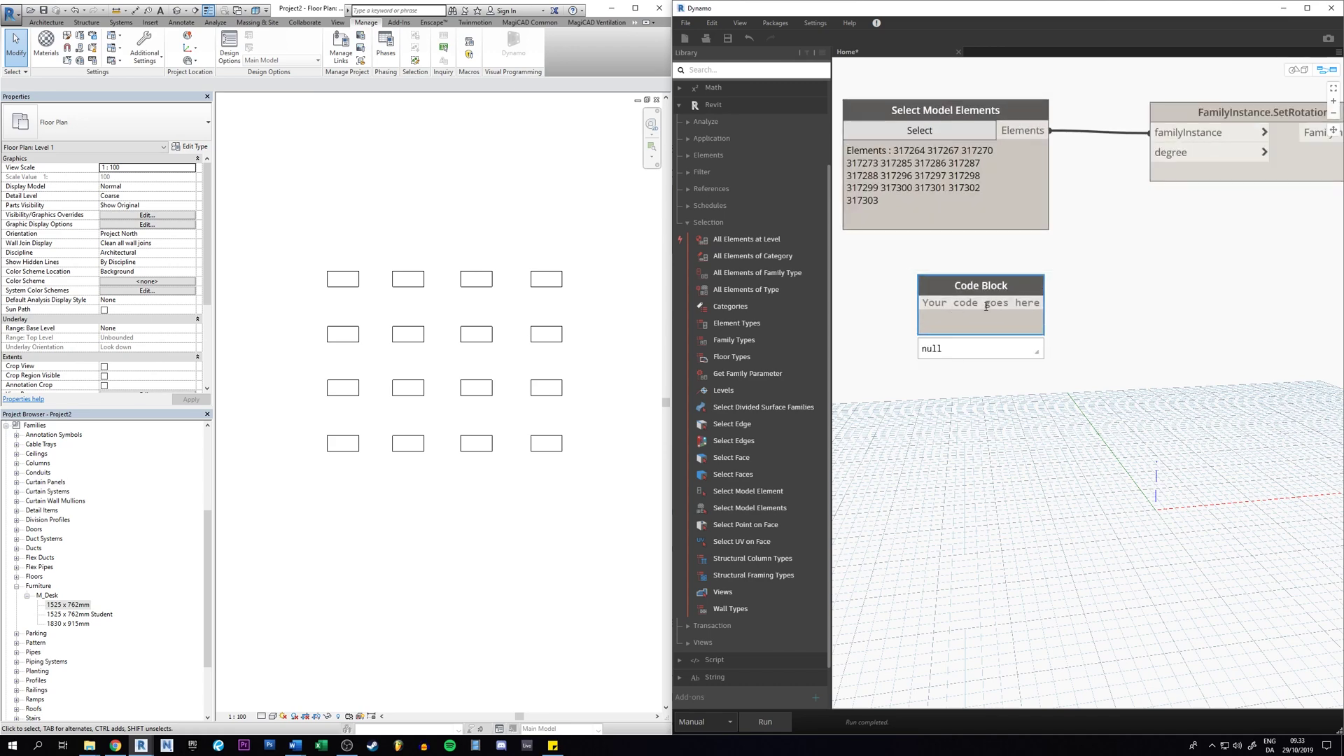
pyautogui.moveTo(976, 285); pyautogui.dragTo(979, 280)
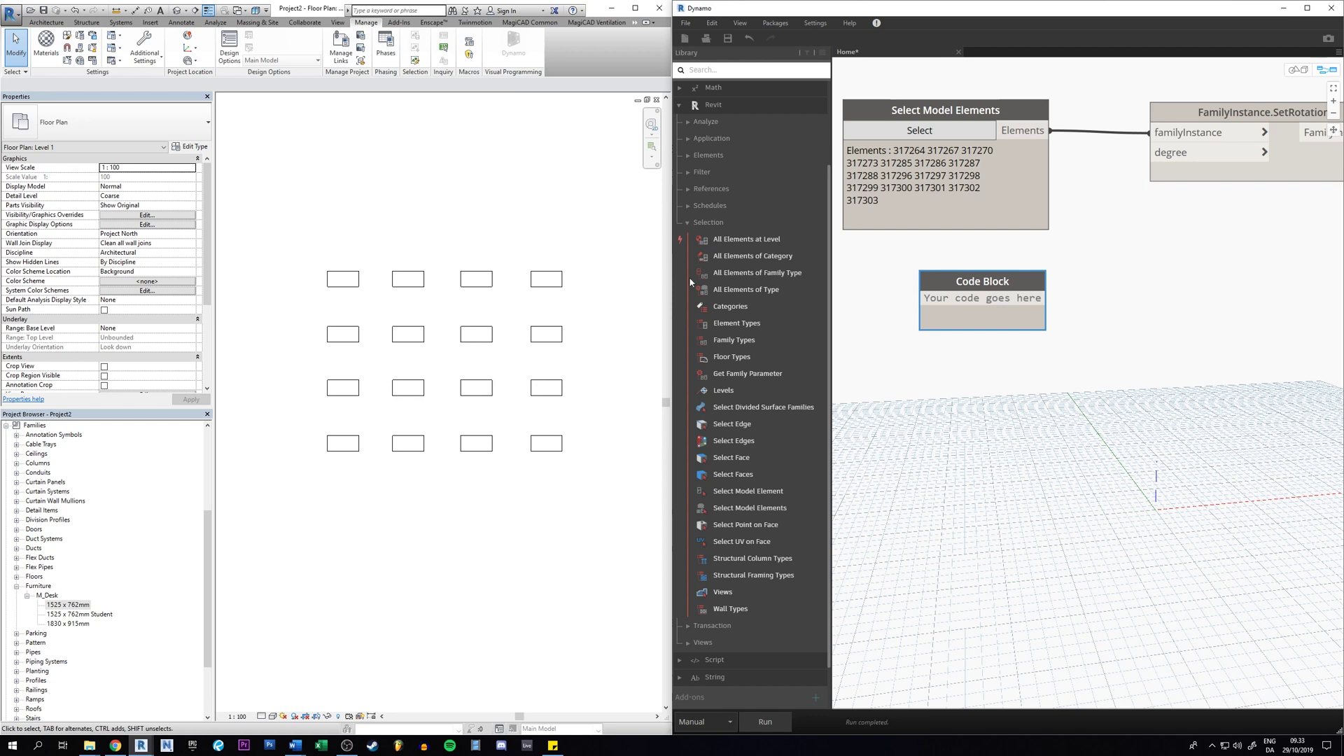
pyautogui.click(980, 297)
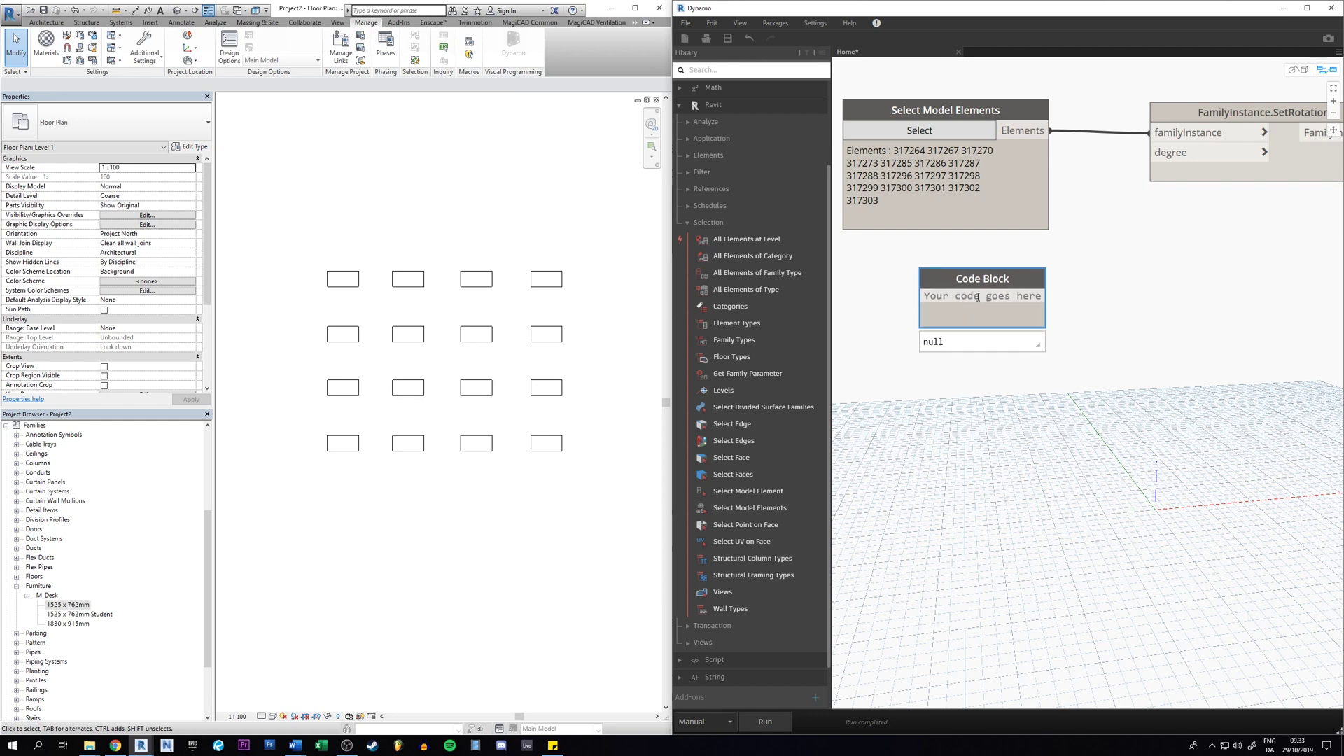
pyautogui.write('40')
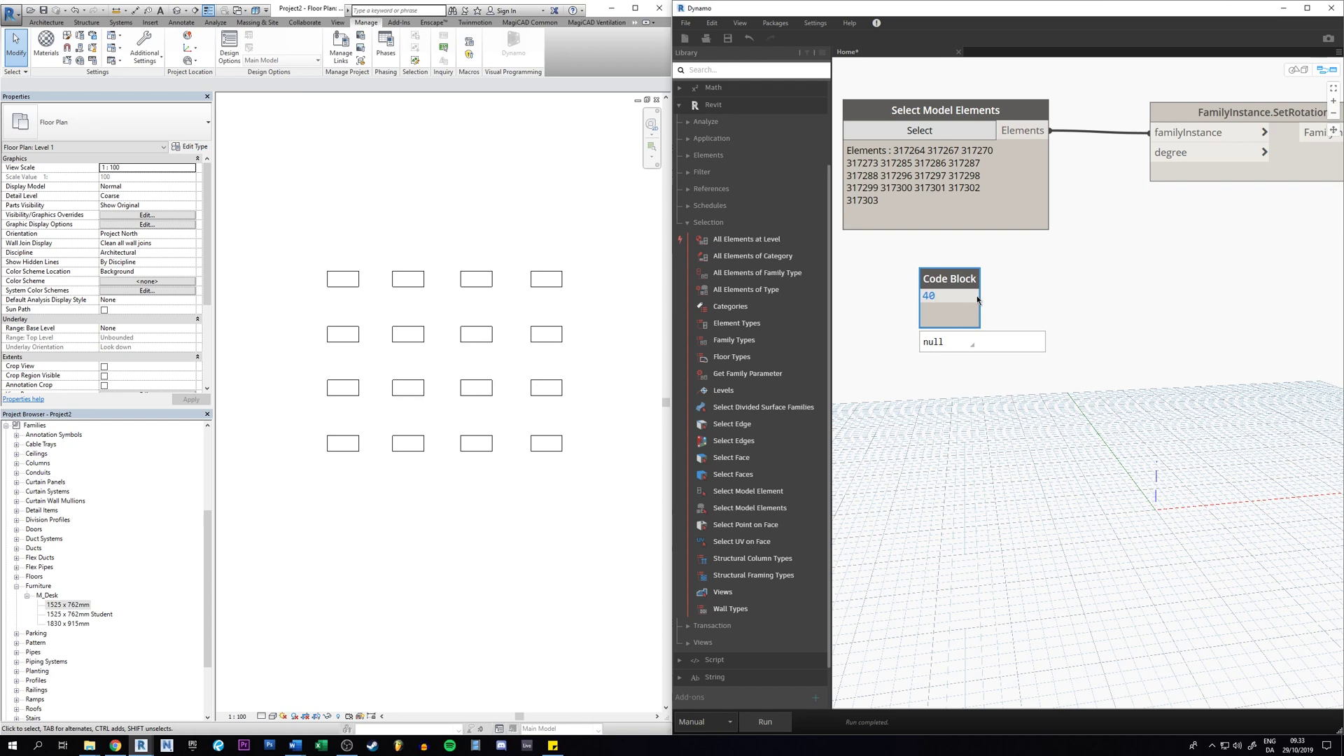
pyautogui.click(1071, 287)
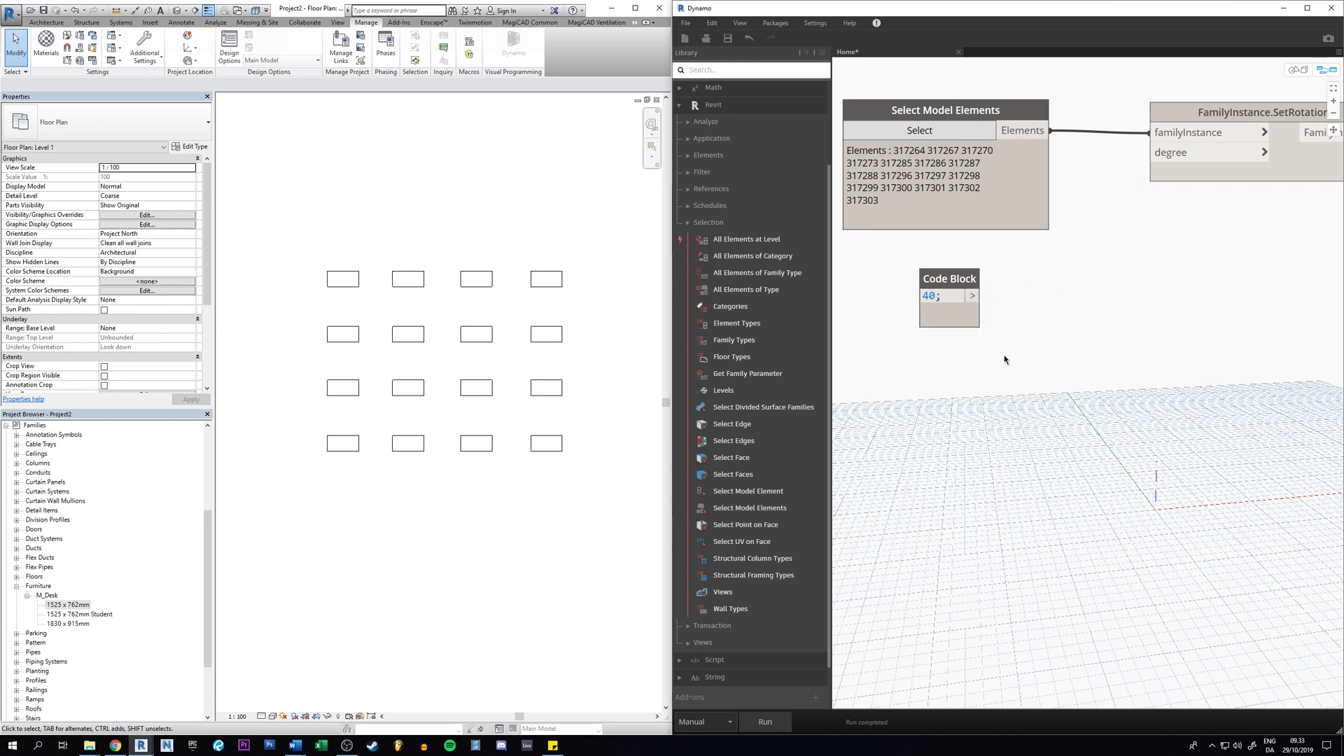
# Wire the Code Block's output into the degree input of FamilyInstance.SetRotation.
pyautogui.moveTo(943, 282); pyautogui.dragTo(1011, 284)
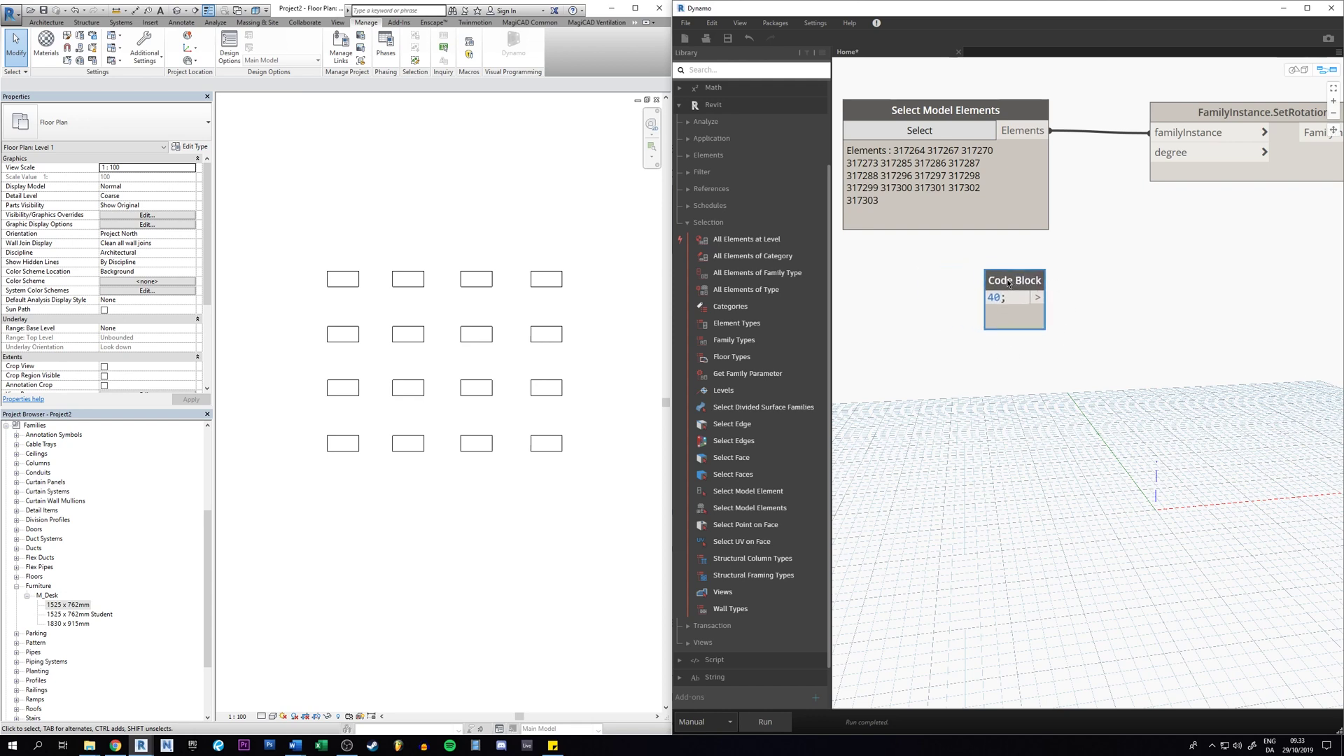
pyautogui.moveTo(1018, 300)
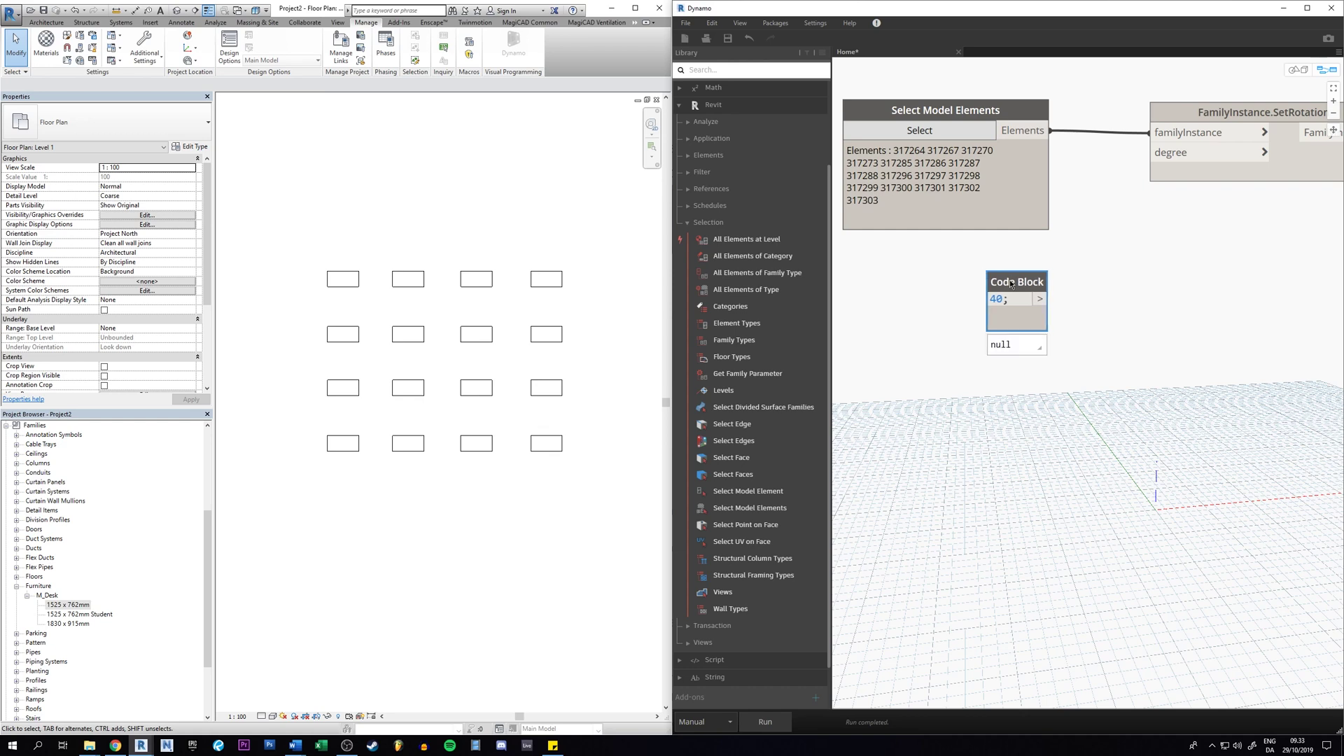
pyautogui.moveTo(1041, 300); pyautogui.dragTo(1162, 153)
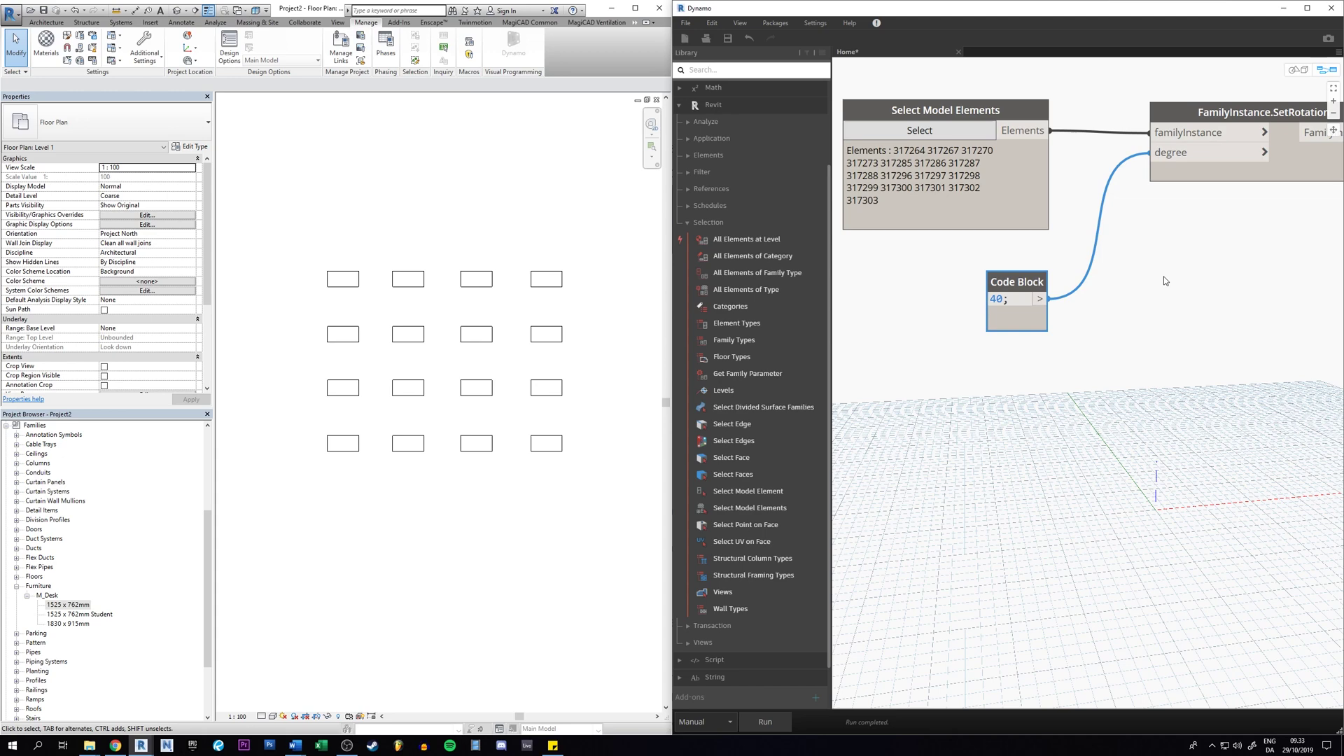
pyautogui.scroll(-1, 1164, 268)
pyautogui.scroll(-1, 1174, 287)
pyautogui.scroll(-1, 1141, 297)
pyautogui.moveTo(1142, 296); pyautogui.dragTo(1129, 302, button='middle')
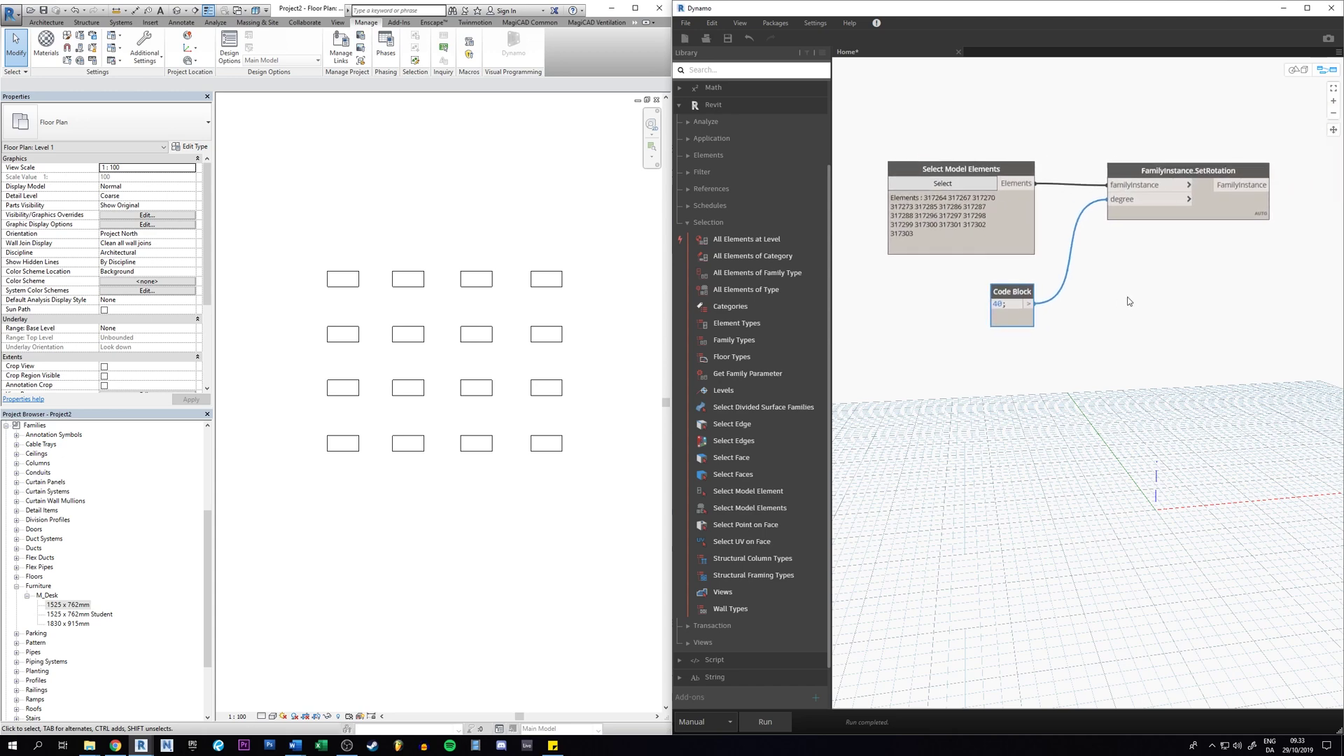
pyautogui.click(1121, 190)
pyautogui.click(730, 723)
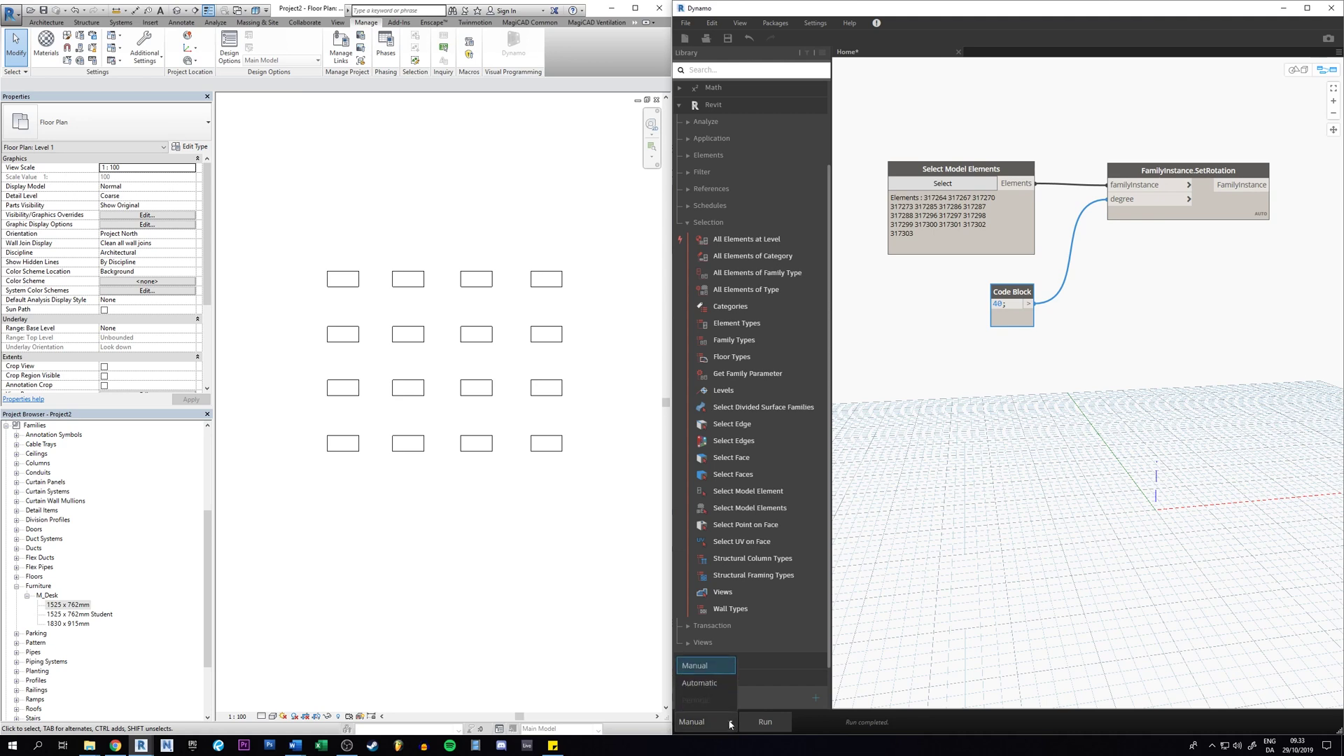
pyautogui.click(711, 666)
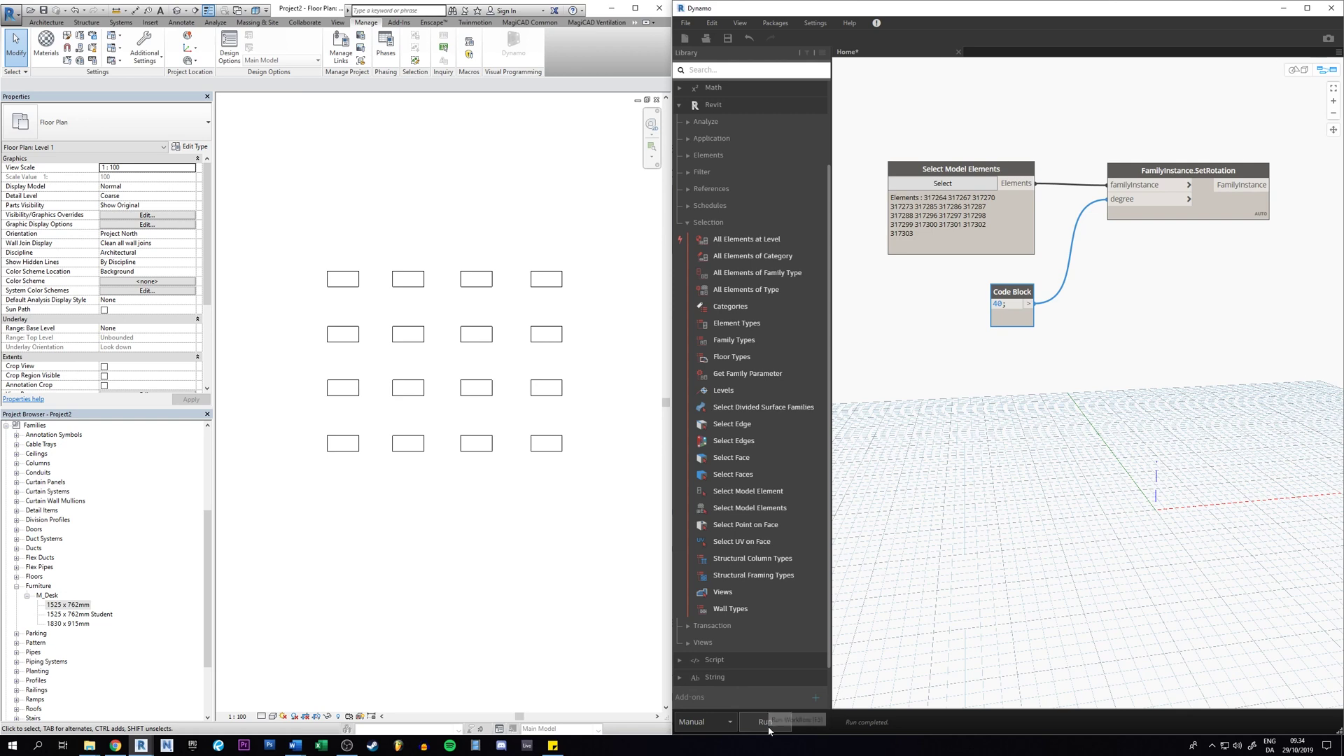
# Run the graph with F5, change the angle to 90 and rerun so all sixteen desks stand upright.
pyautogui.click(770, 723)
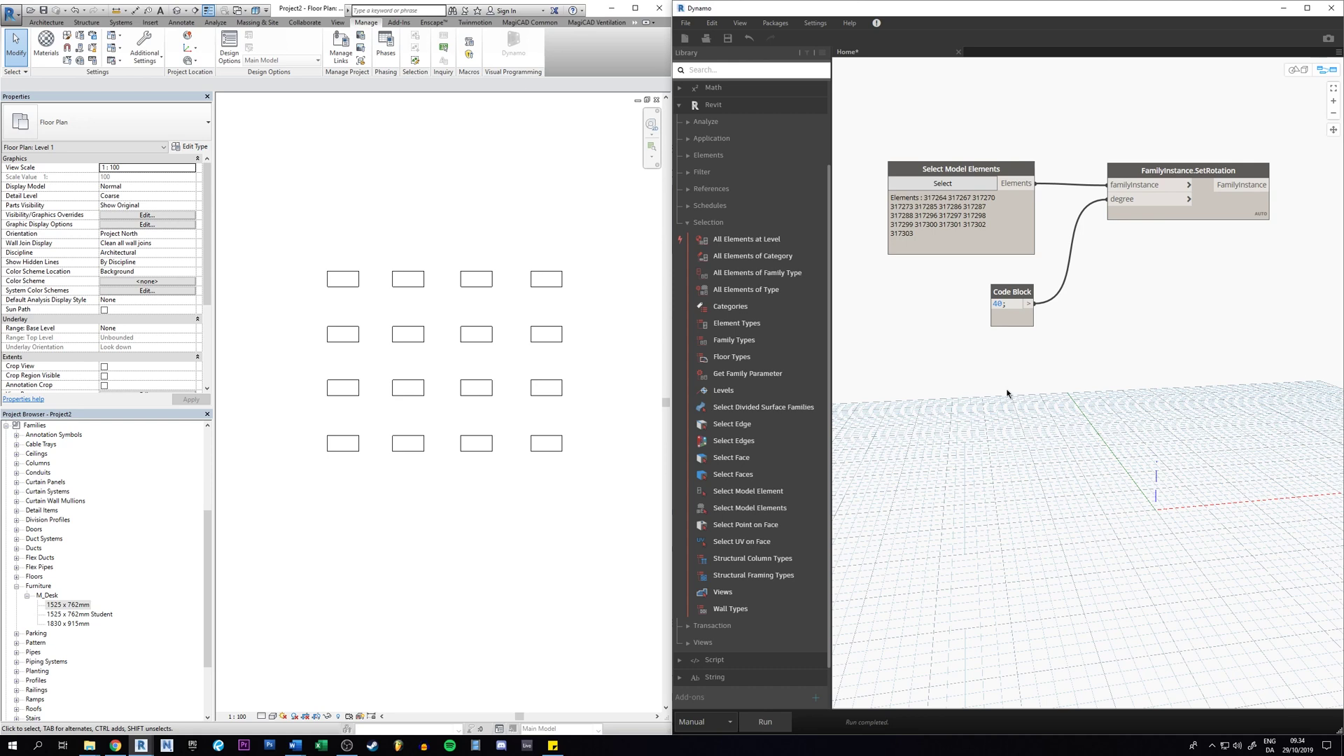
pyautogui.press('F5')
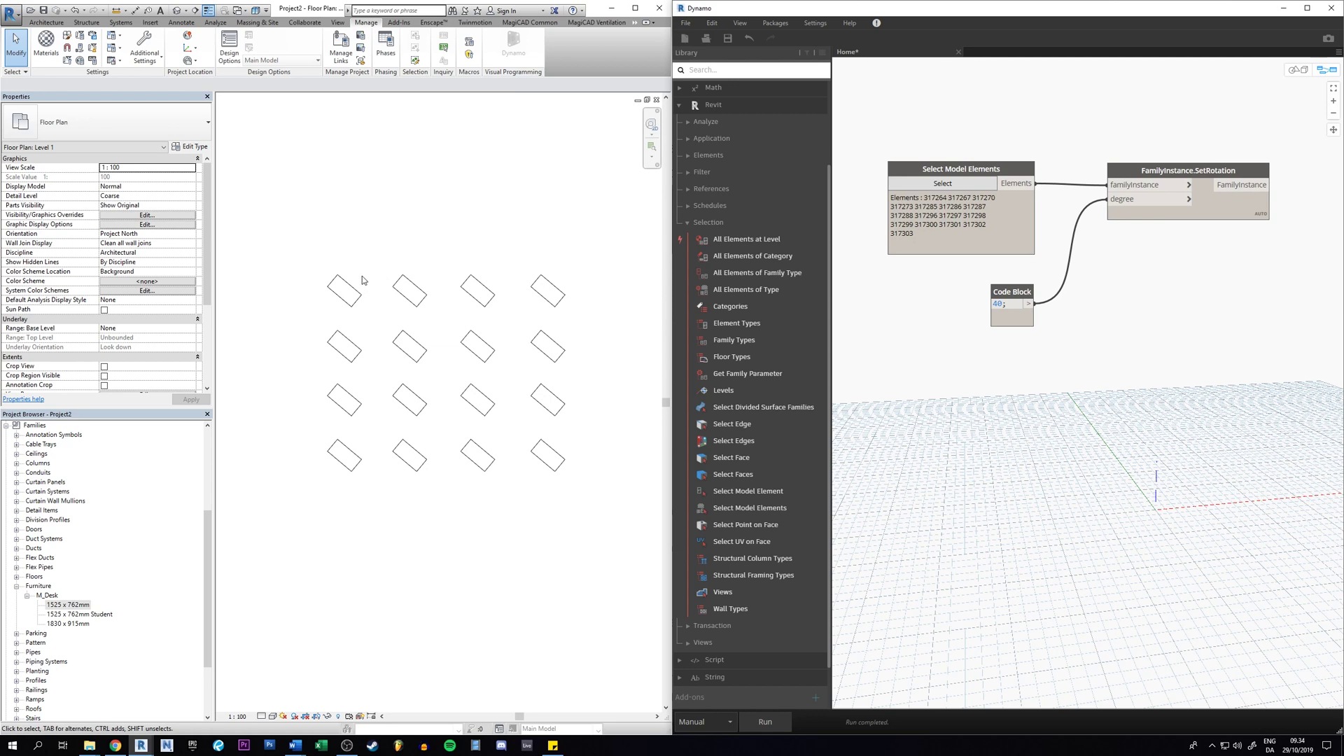
pyautogui.moveTo(353, 275); pyautogui.dragTo(334, 271, button='middle')
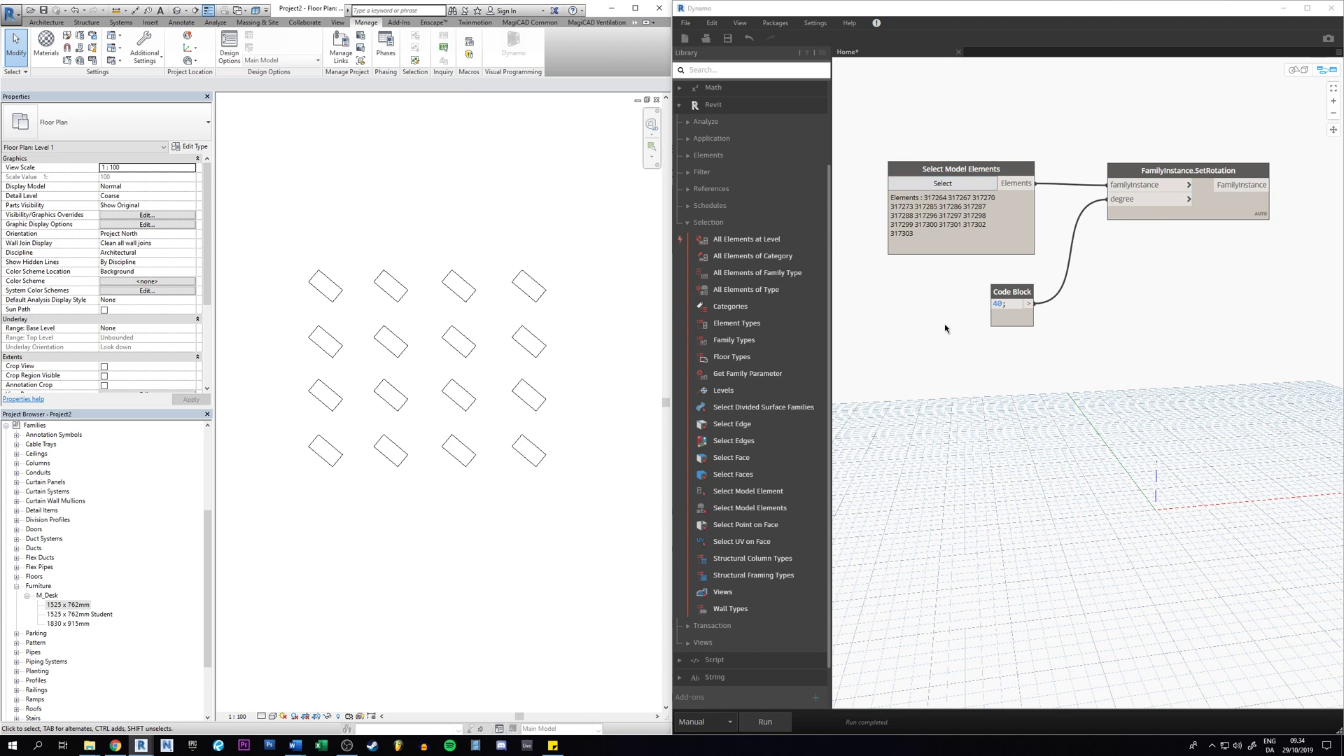
pyautogui.moveTo(1008, 305); pyautogui.dragTo(994, 305)
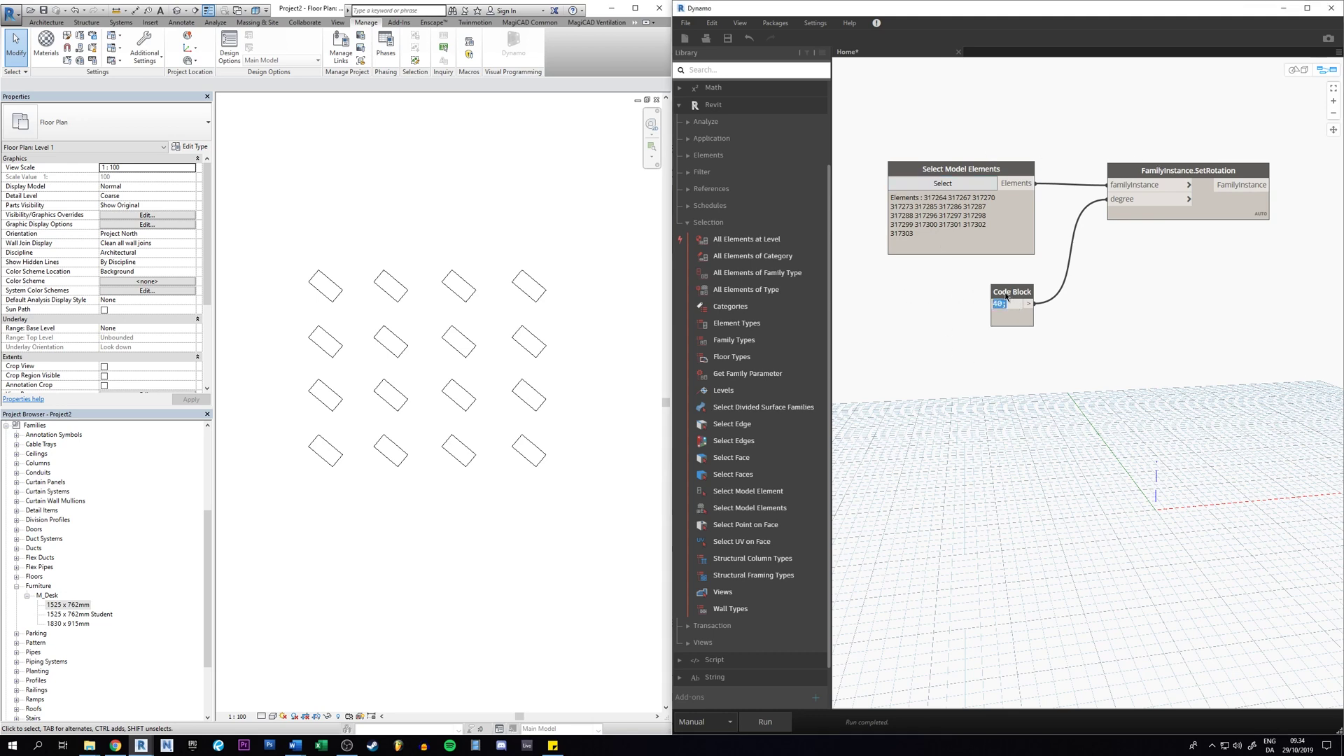
pyautogui.write('9')
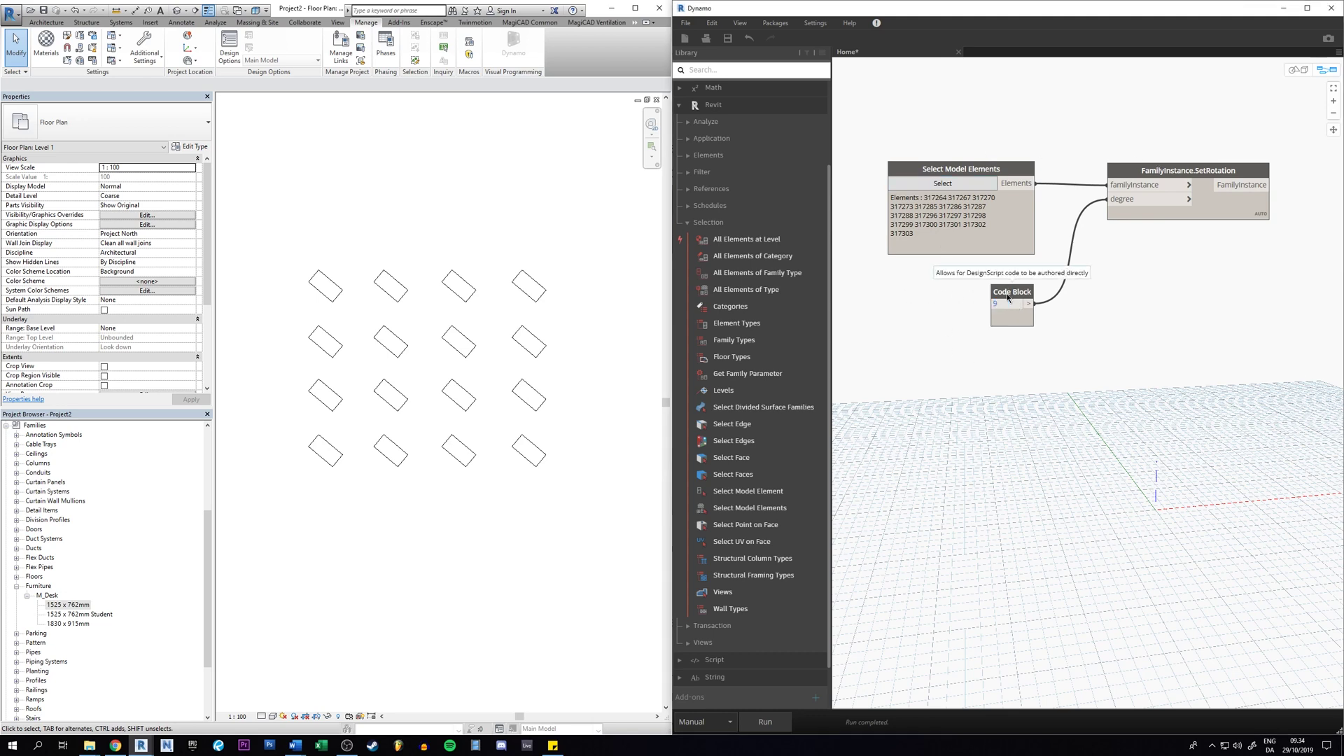
pyautogui.write('0')
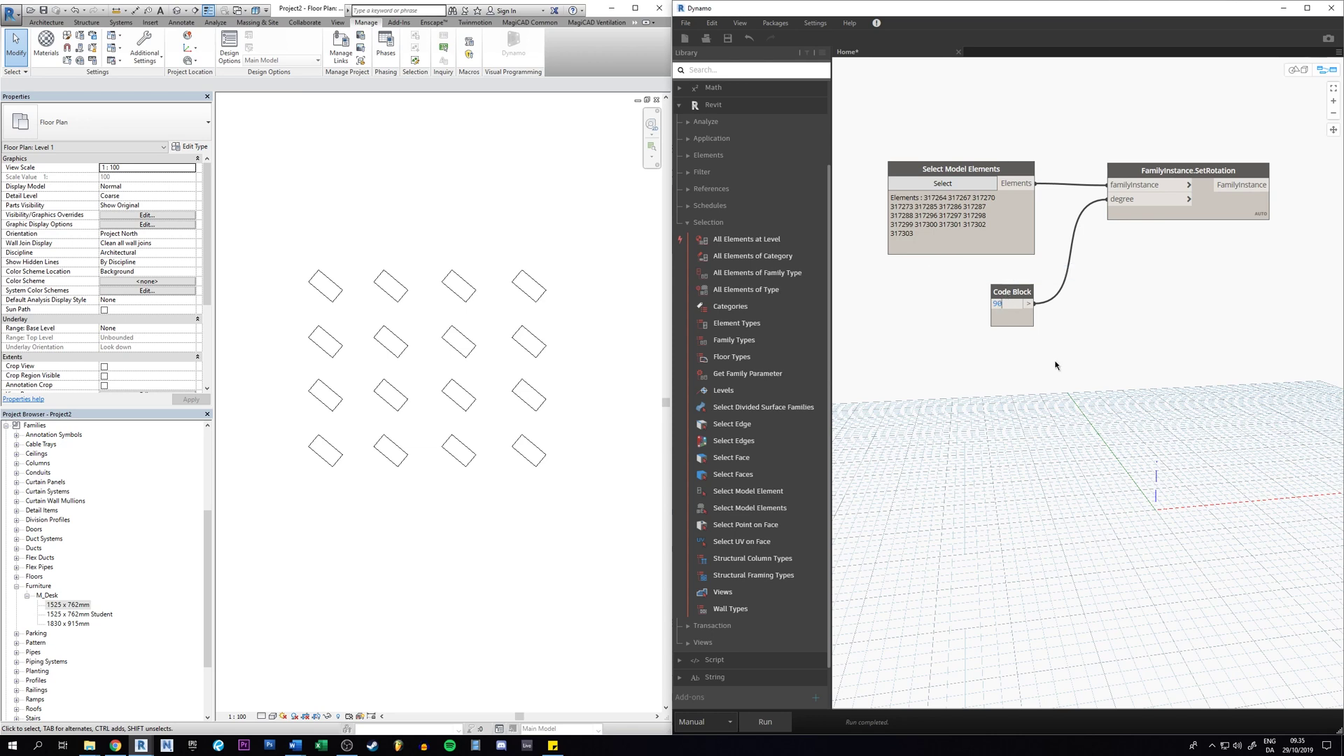
pyautogui.write(';')
pyautogui.press('F5')
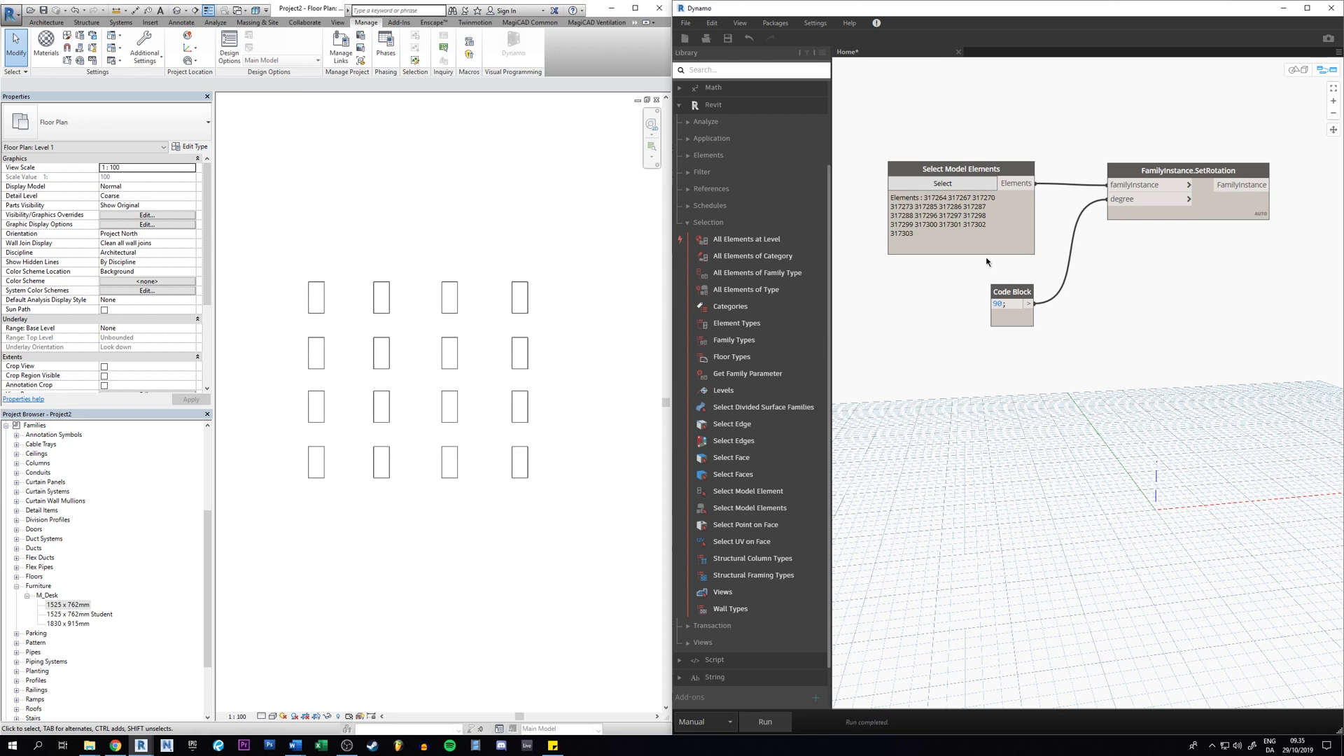
# Re-pick only the four bottom-right desks in the plan via Select Model Elements.
pyautogui.click(989, 175)
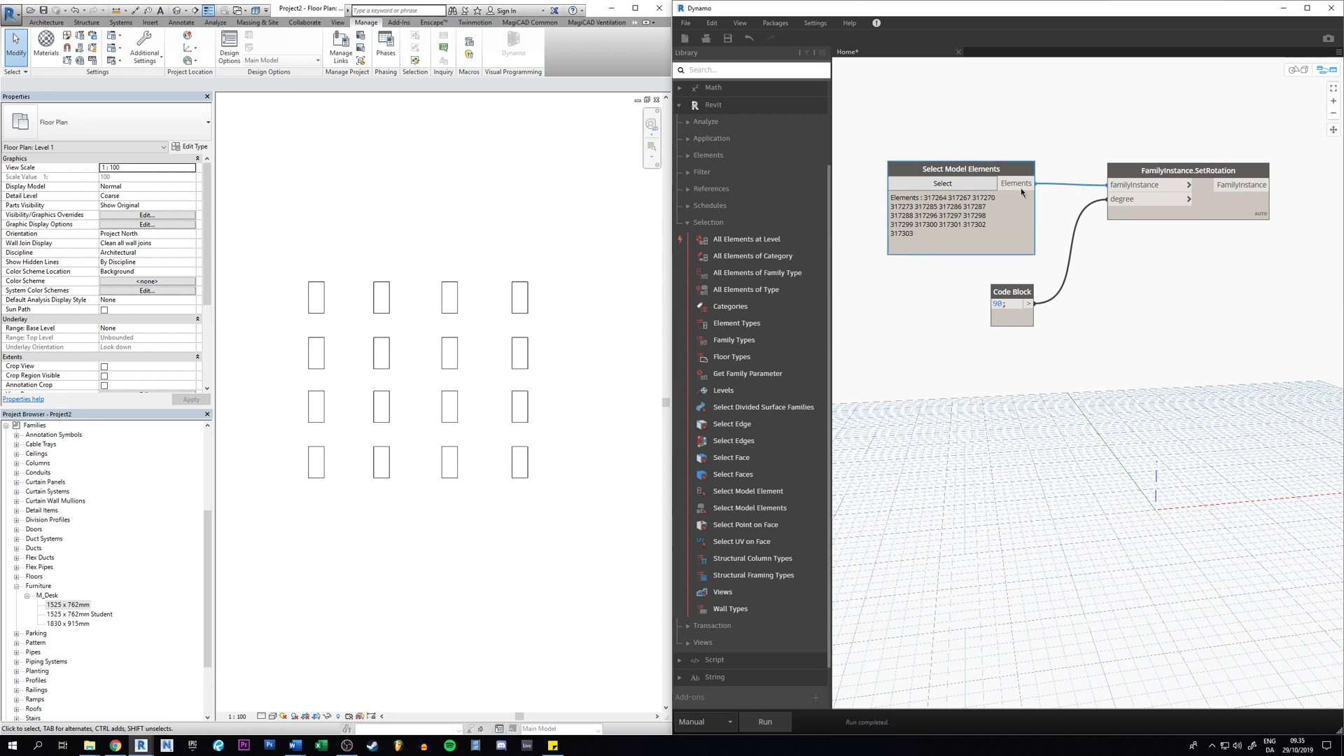
pyautogui.moveTo(943, 185)
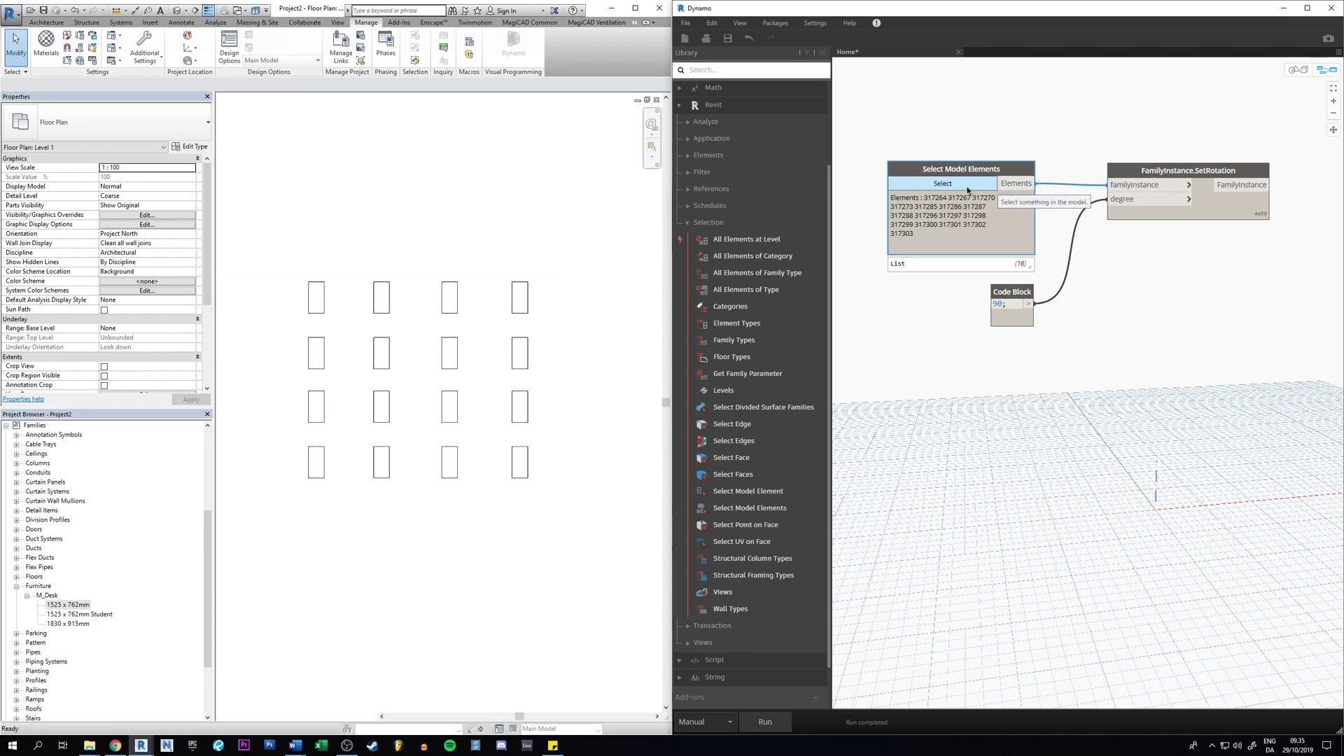
pyautogui.click(968, 190)
pyautogui.moveTo(572, 498); pyautogui.dragTo(426, 400)
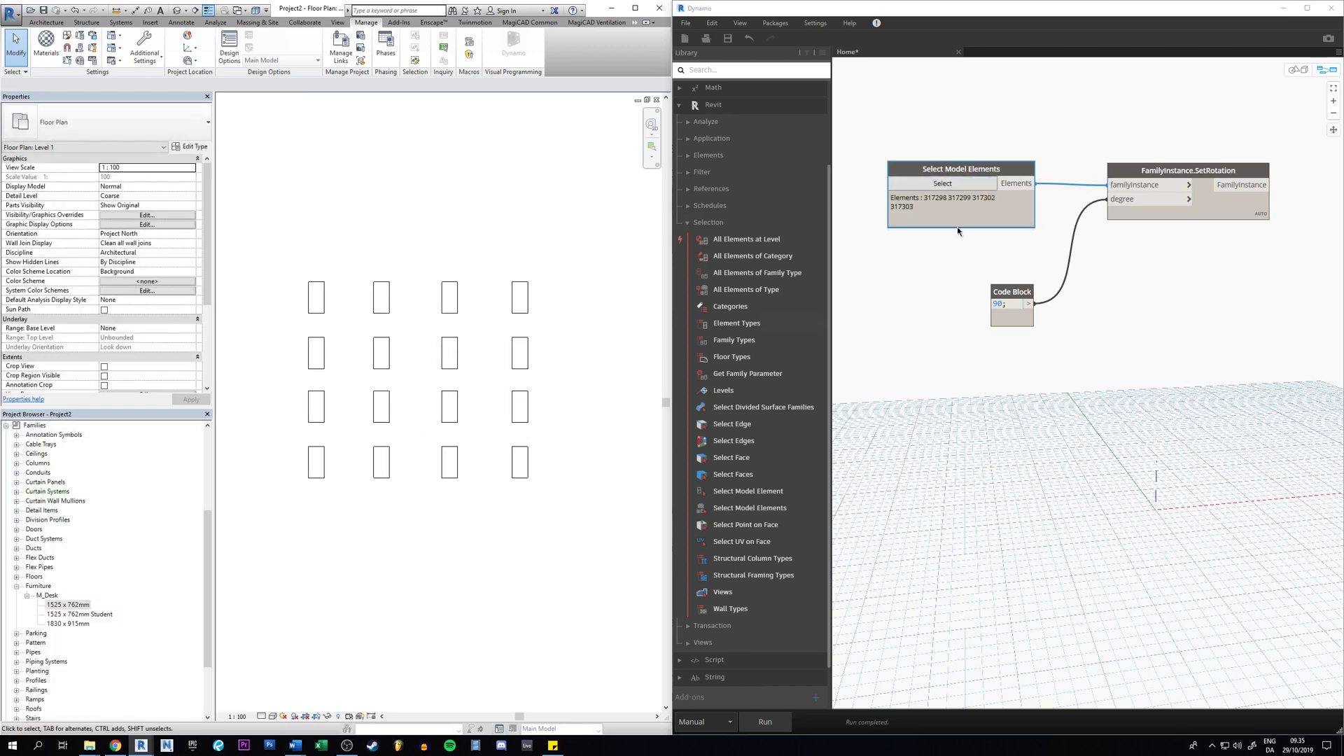
# Change the Code Block angle back to 40 so those four desks turn diagonally.
pyautogui.doubleClick(1003, 303)
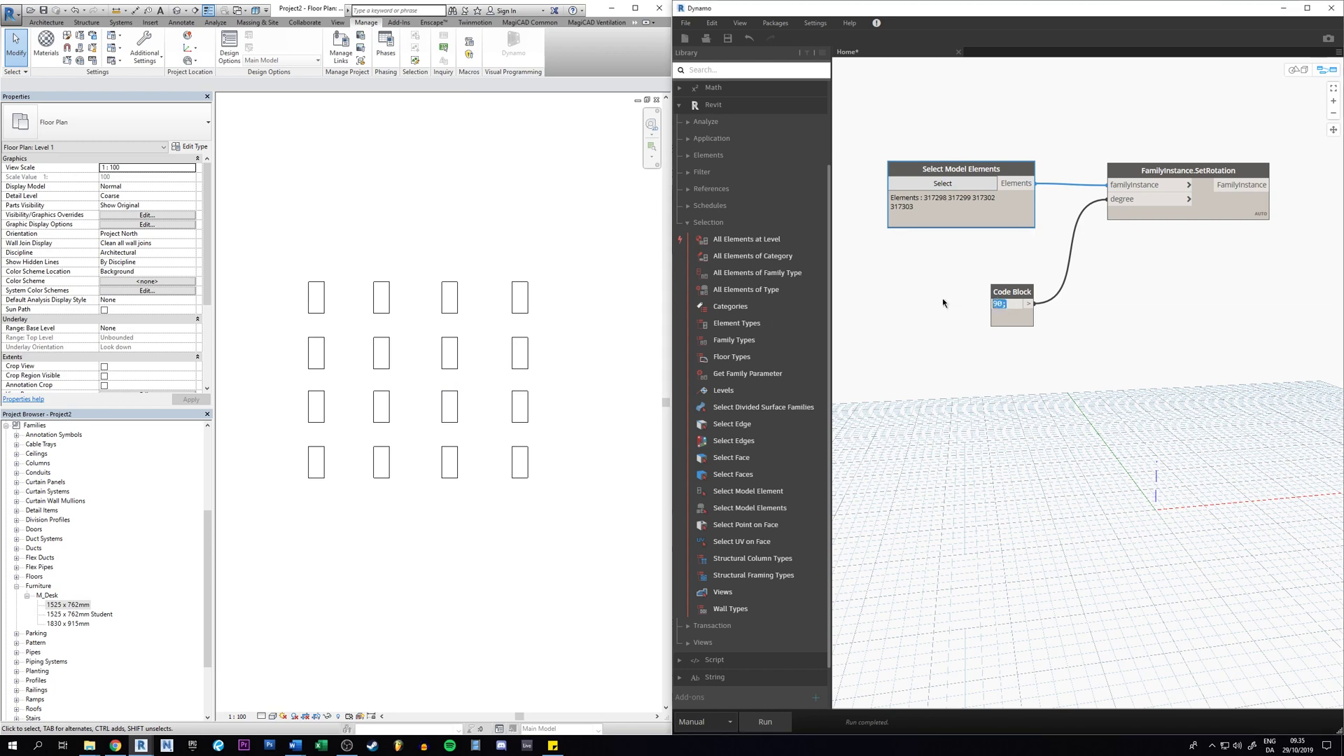
pyautogui.write('9')
pyautogui.write('0')
pyautogui.click(976, 344)
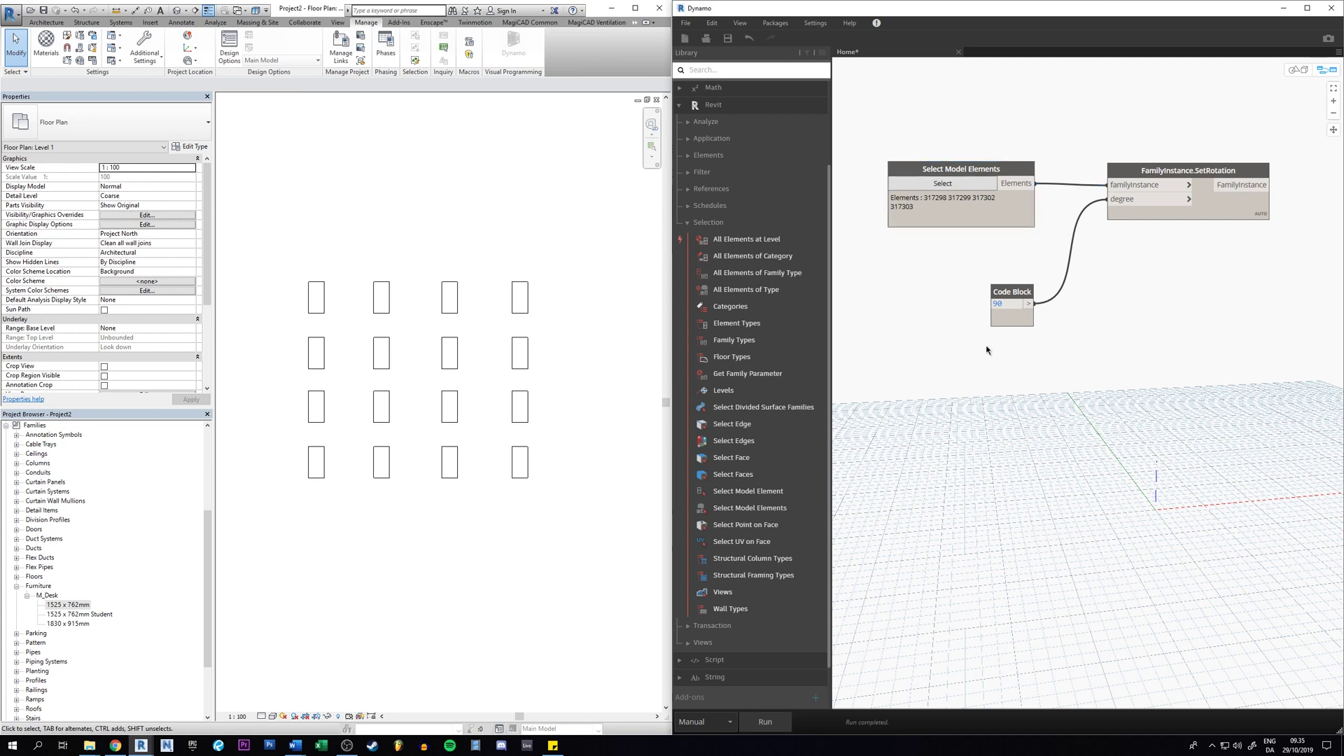
pyautogui.moveTo(1016, 304); pyautogui.dragTo(926, 303)
pyautogui.write('40;')
pyautogui.click(949, 351)
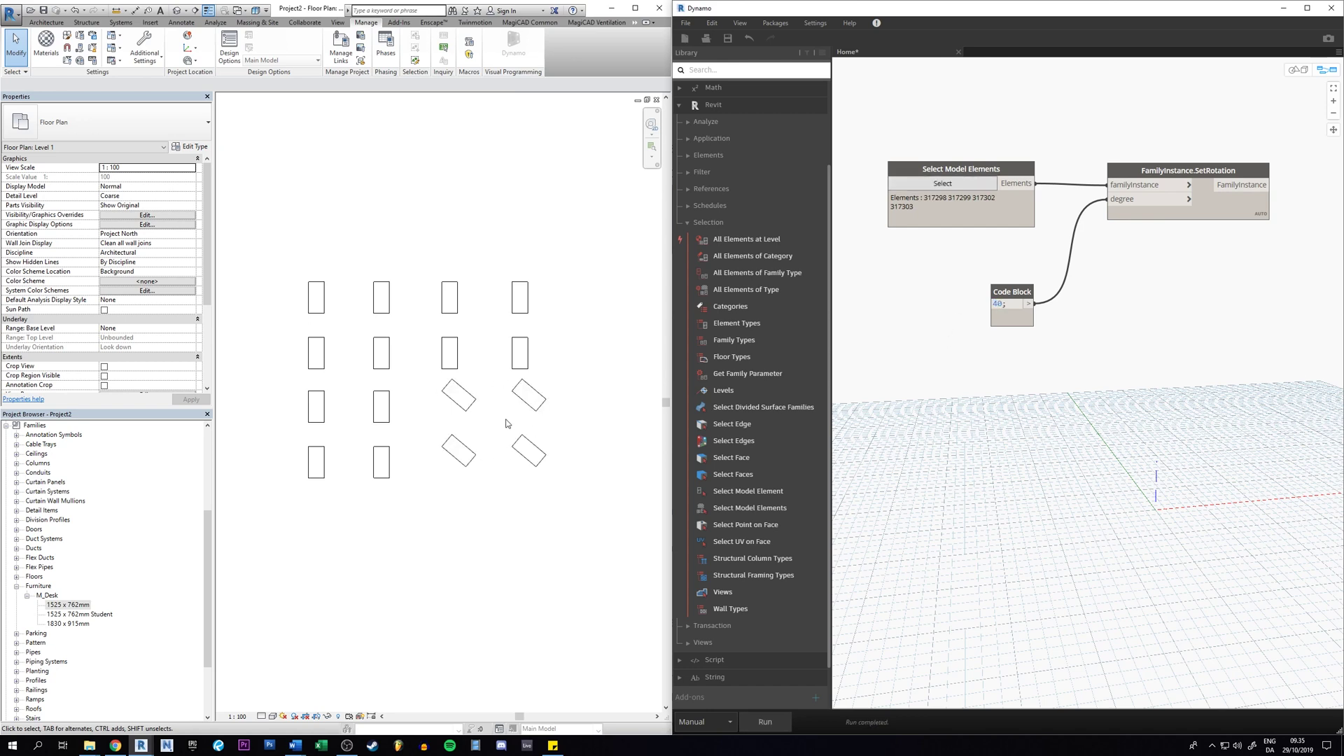
pyautogui.scroll(-3, 1124, 306)
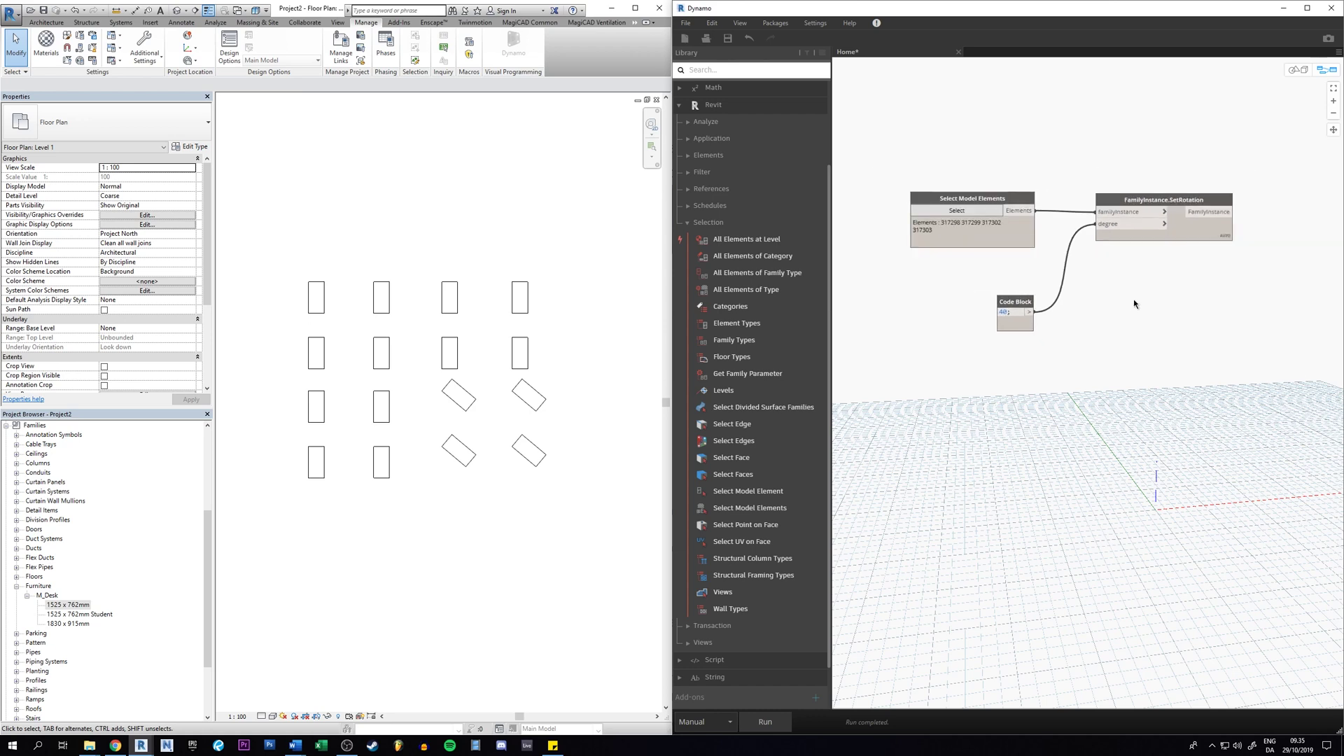
pyautogui.moveTo(1134, 304); pyautogui.dragTo(1104, 316, button='middle')
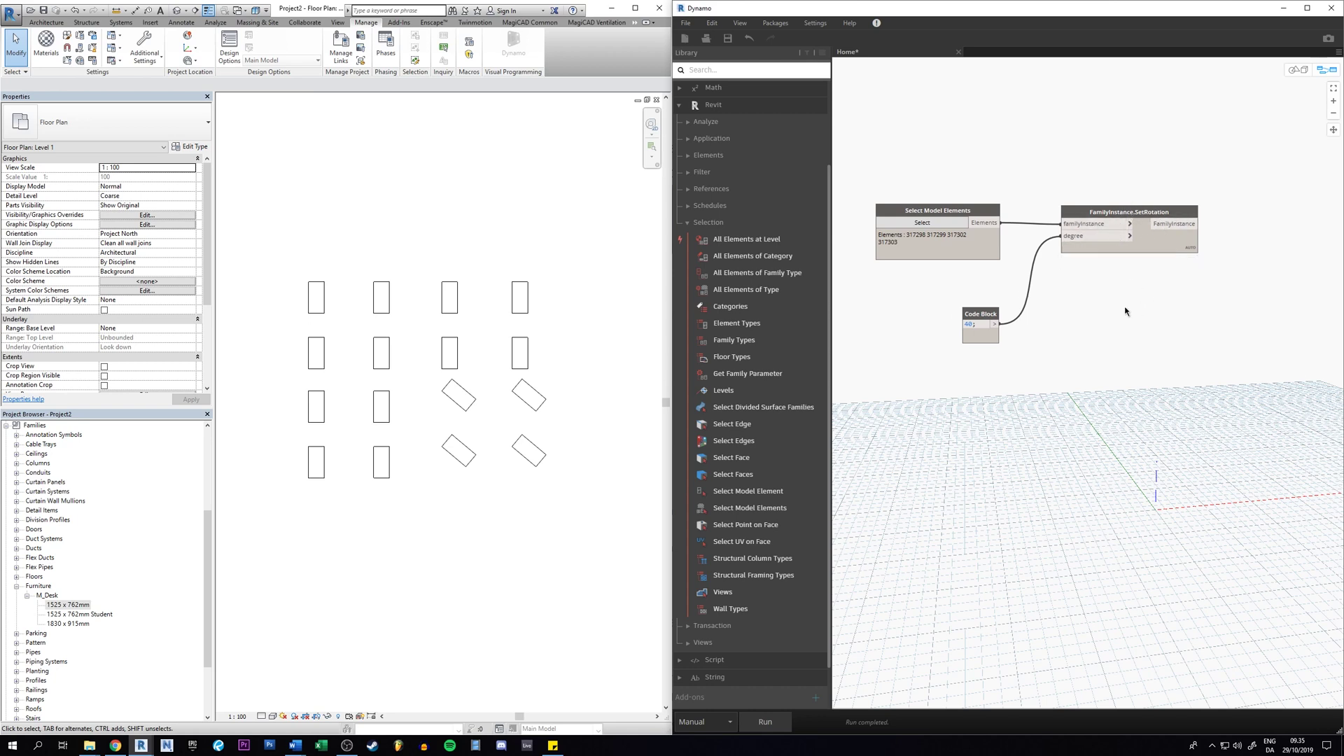
pyautogui.scroll(1, 1113, 316)
pyautogui.scroll(1, 1102, 336)
pyautogui.scroll(1, 1106, 356)
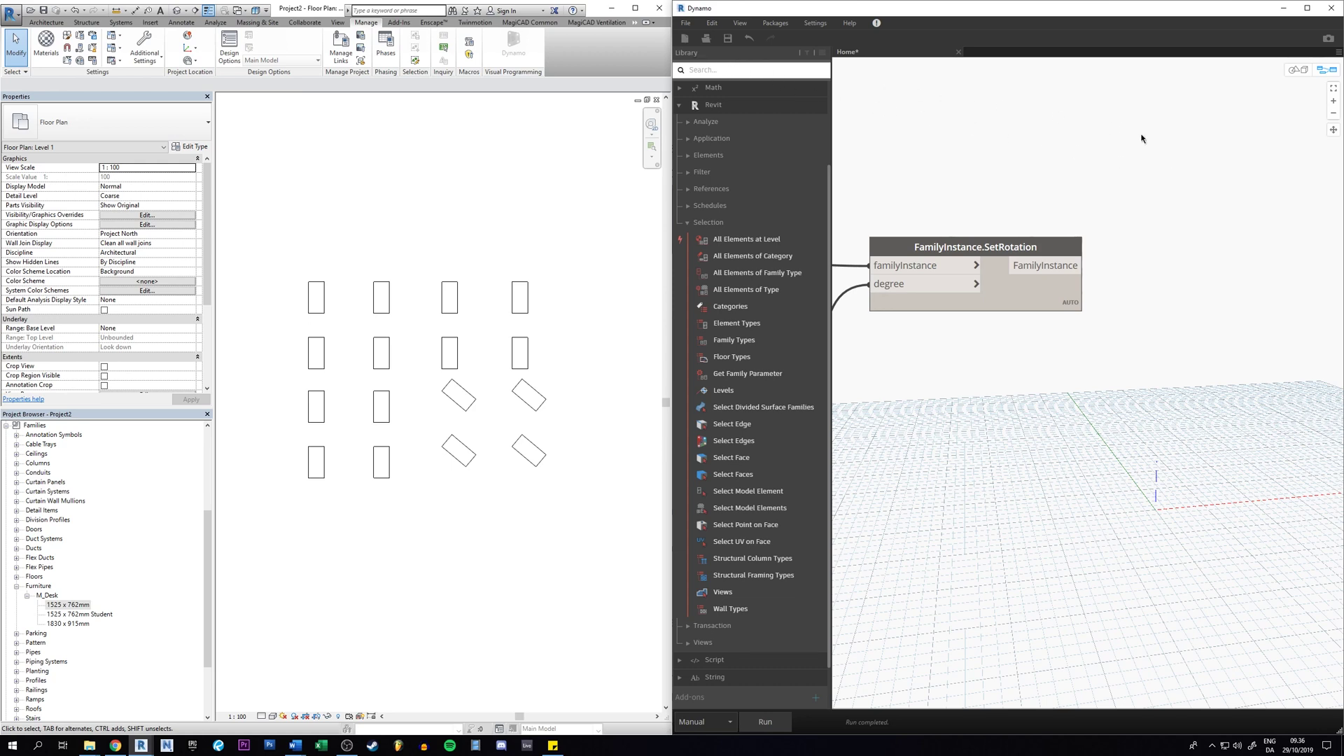
# Place a Watch node from node search, delete it, and search 'watch' again.
pyautogui.rightClick(1158, 156)
pyautogui.write('w')
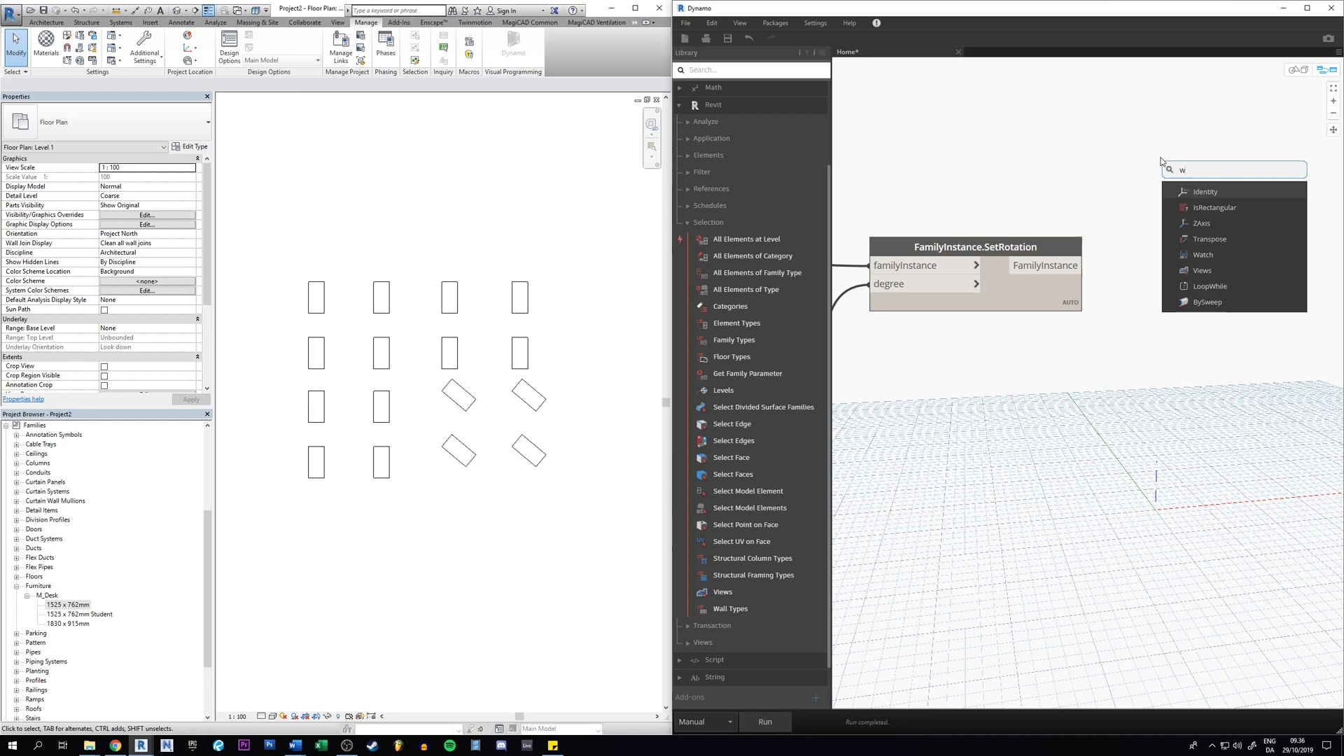
pyautogui.write('atch')
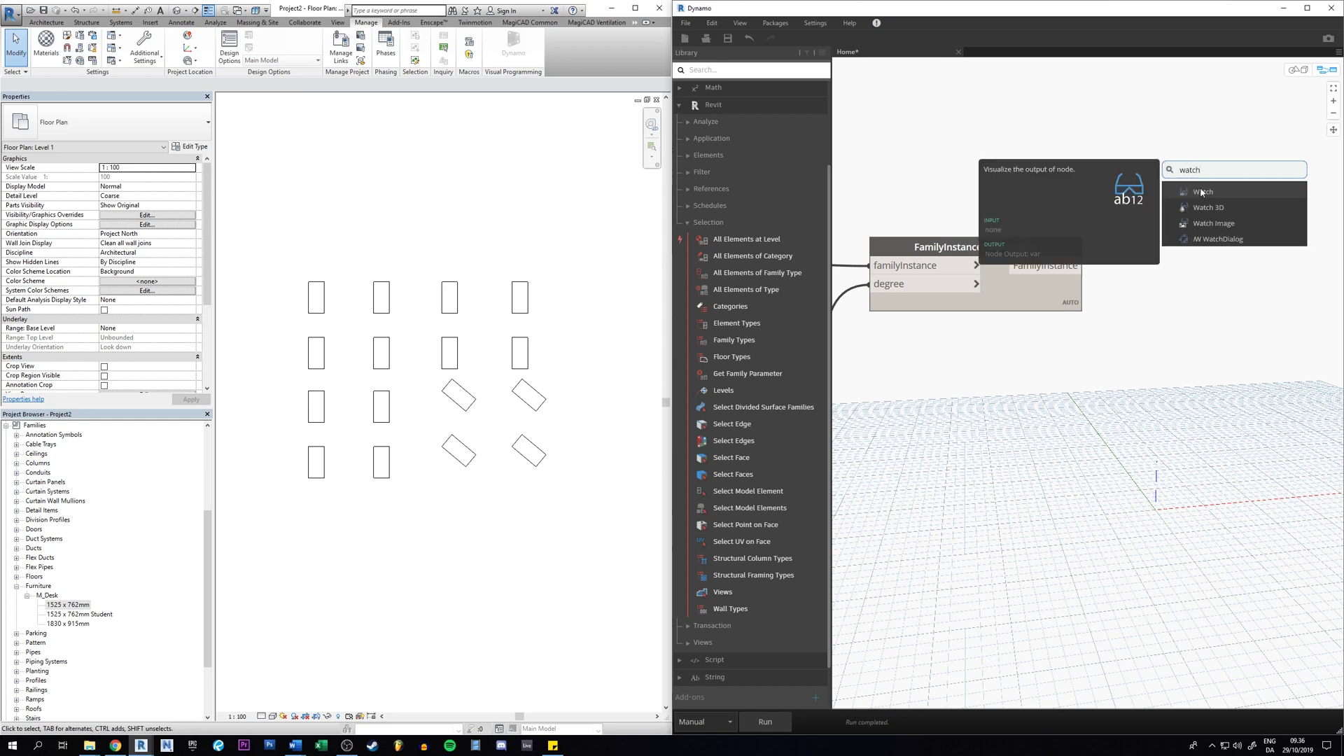
pyautogui.click(1204, 192)
pyautogui.moveTo(1229, 203); pyautogui.dragTo(1199, 204)
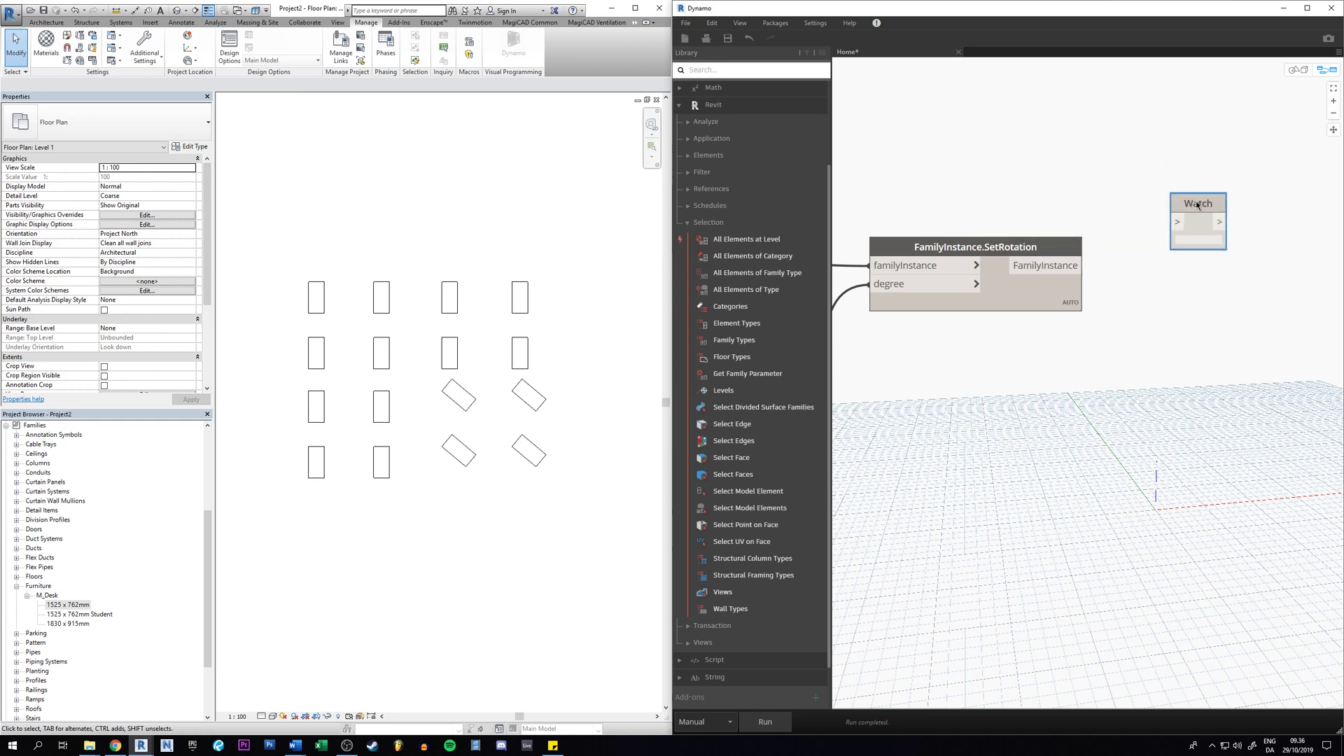
pyautogui.press('Delete')
pyautogui.rightClick(1181, 202)
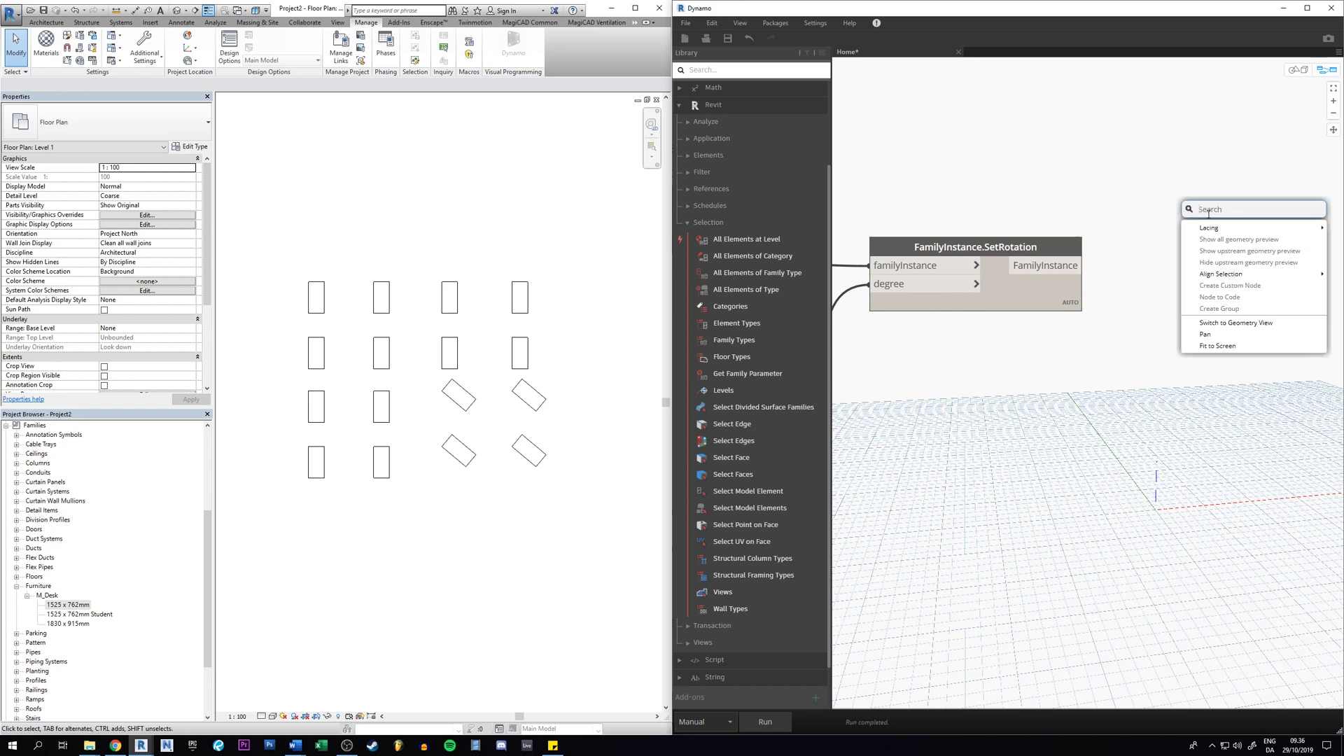
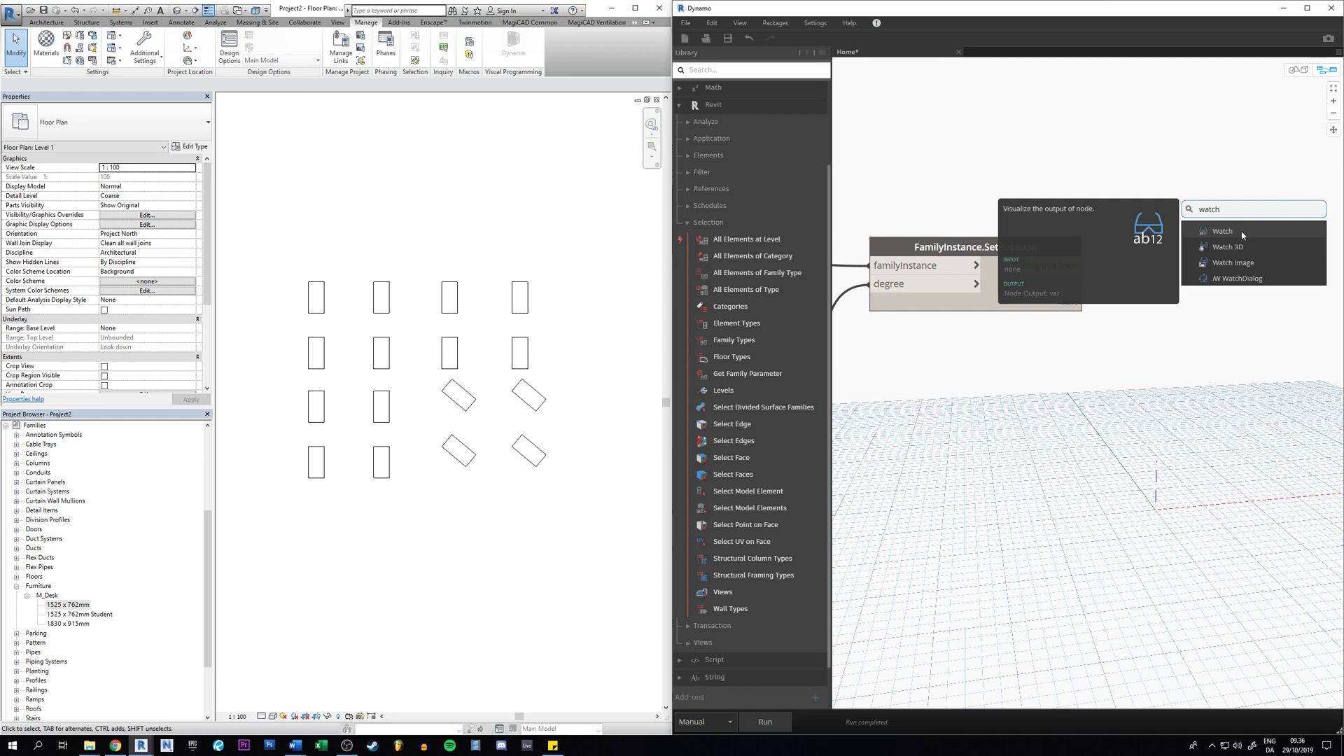
# Place a Watch node beside SetRotation and wire the rotated desk instances into it.
pyautogui.click(1242, 233)
pyautogui.moveTo(1268, 234)
pyautogui.mouseDown()
pyautogui.moveTo(1211, 234)
pyautogui.moveTo(1235, 242)
pyautogui.mouseUp()
pyautogui.click(1069, 265)
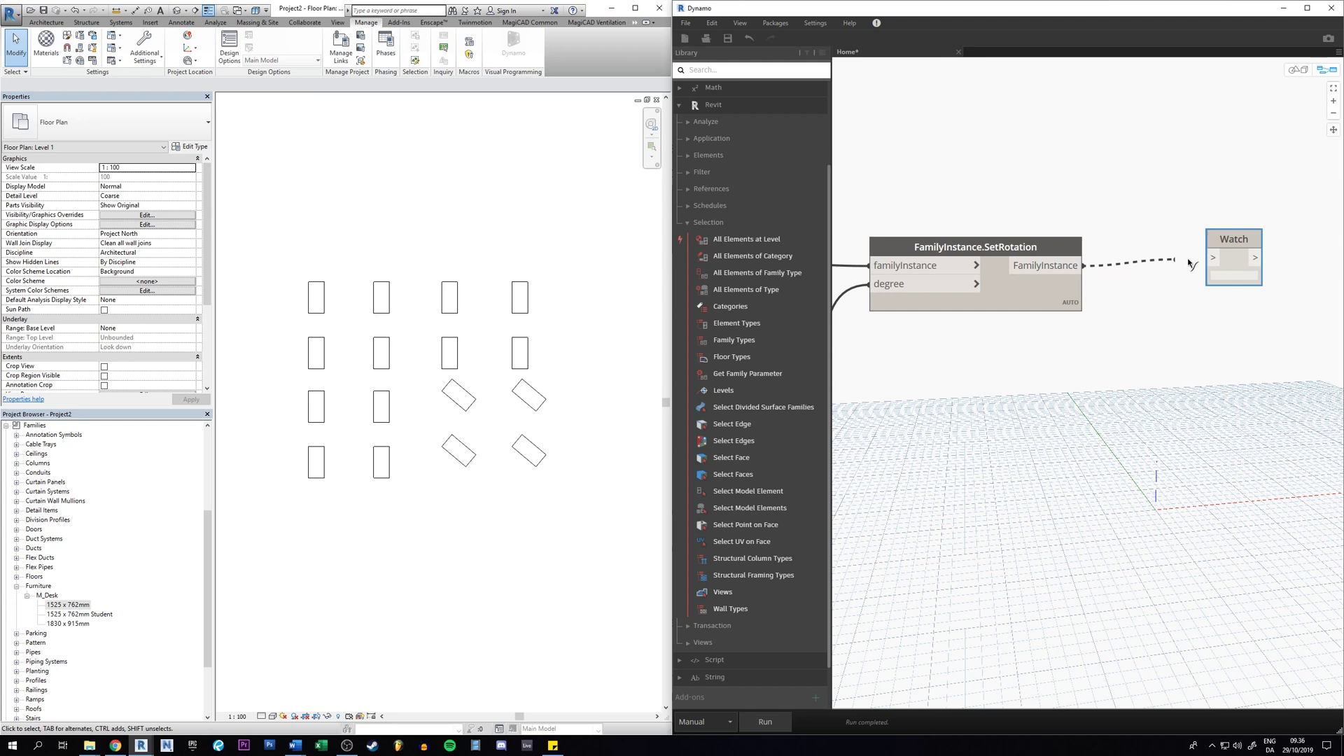
pyautogui.click(1212, 259)
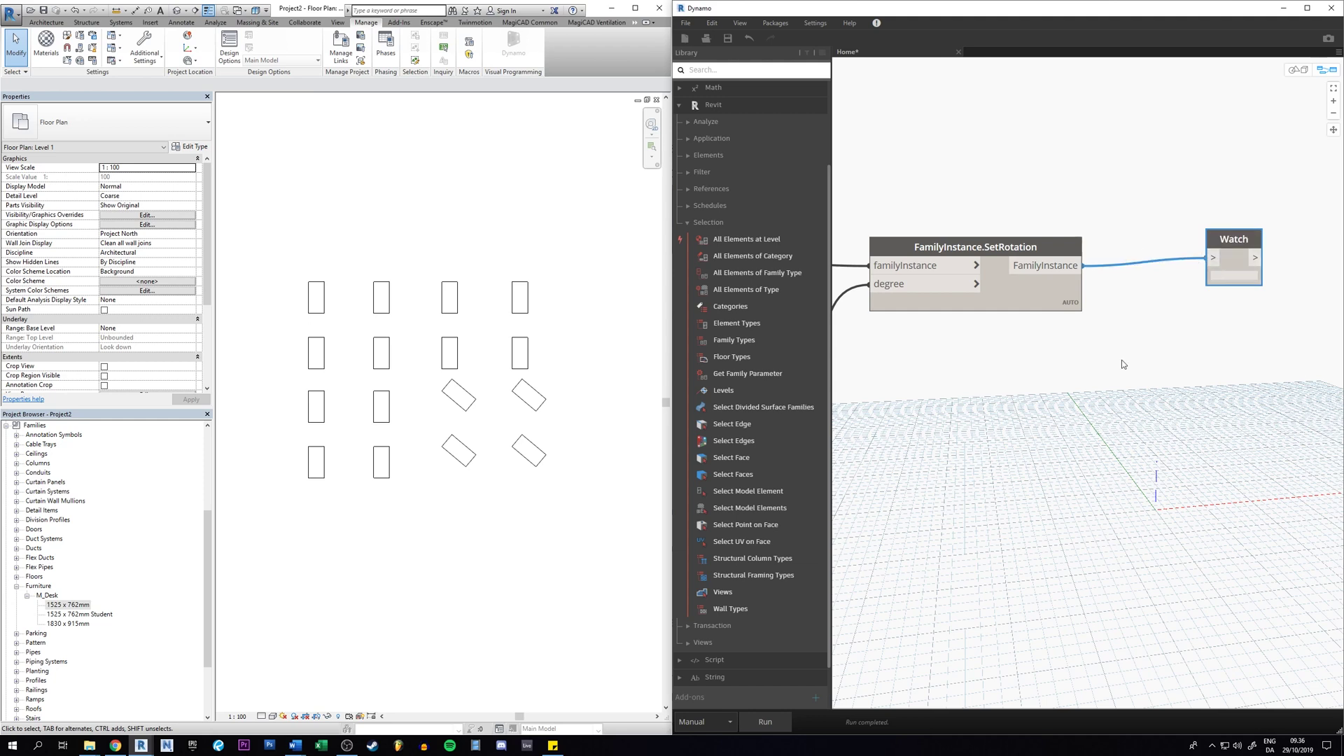
# Run the graph, view the Watch list of four desk instances, and fit the graph.
pyautogui.press('F5')
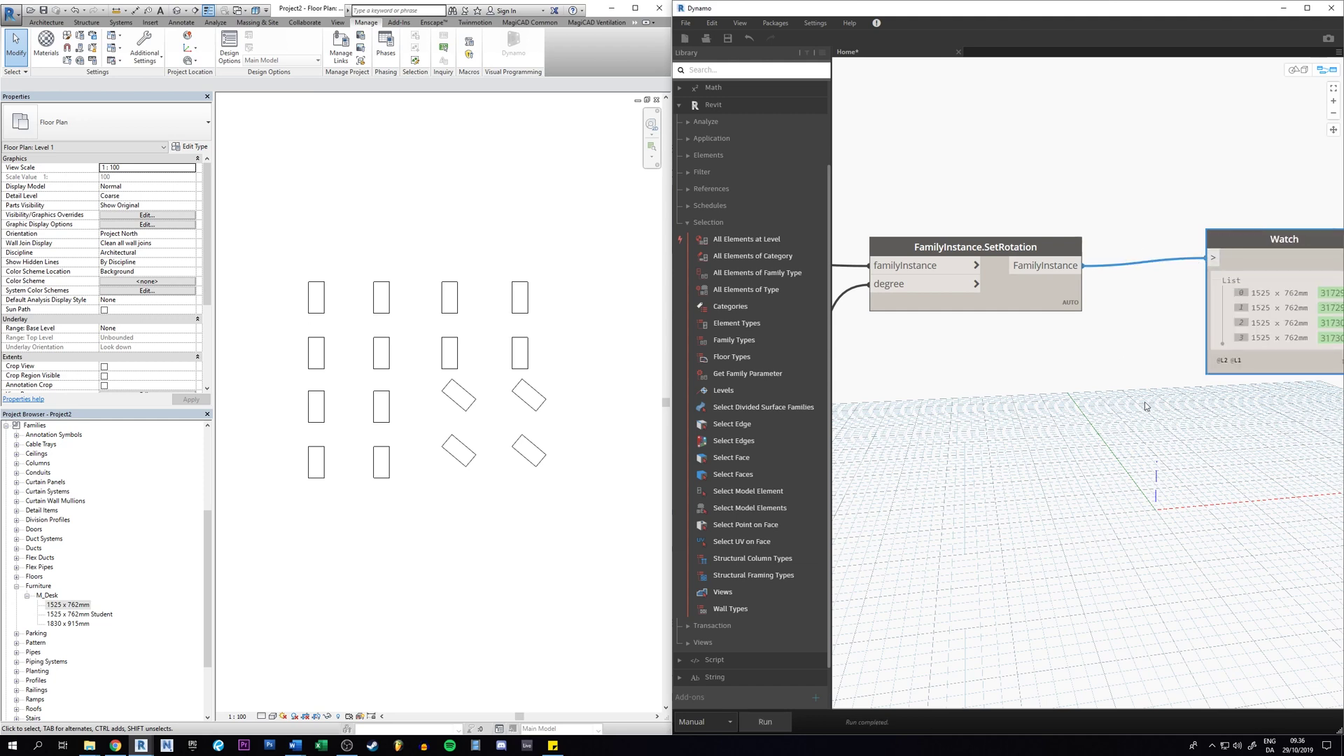
pyautogui.moveTo(1137, 387); pyautogui.dragTo(1034, 377, button='middle')
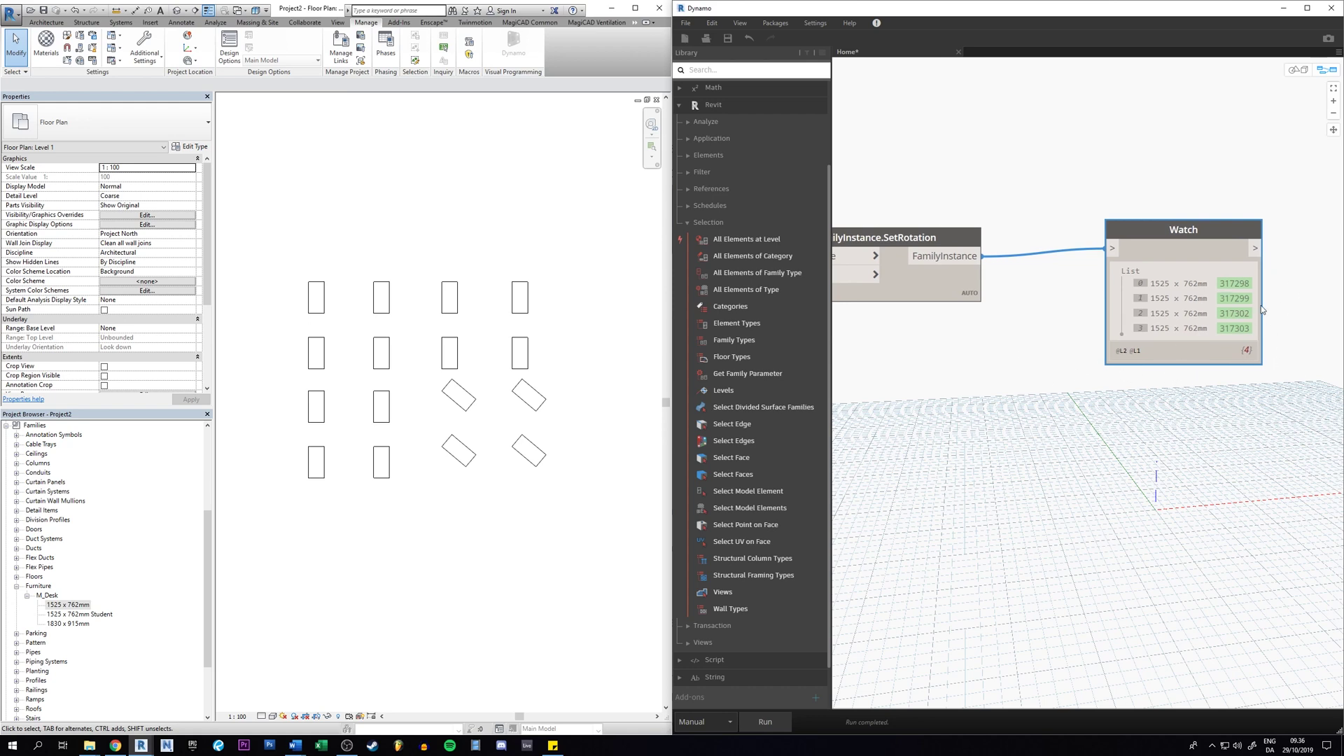
pyautogui.hotkey('ctrl', 'shift', 'f')
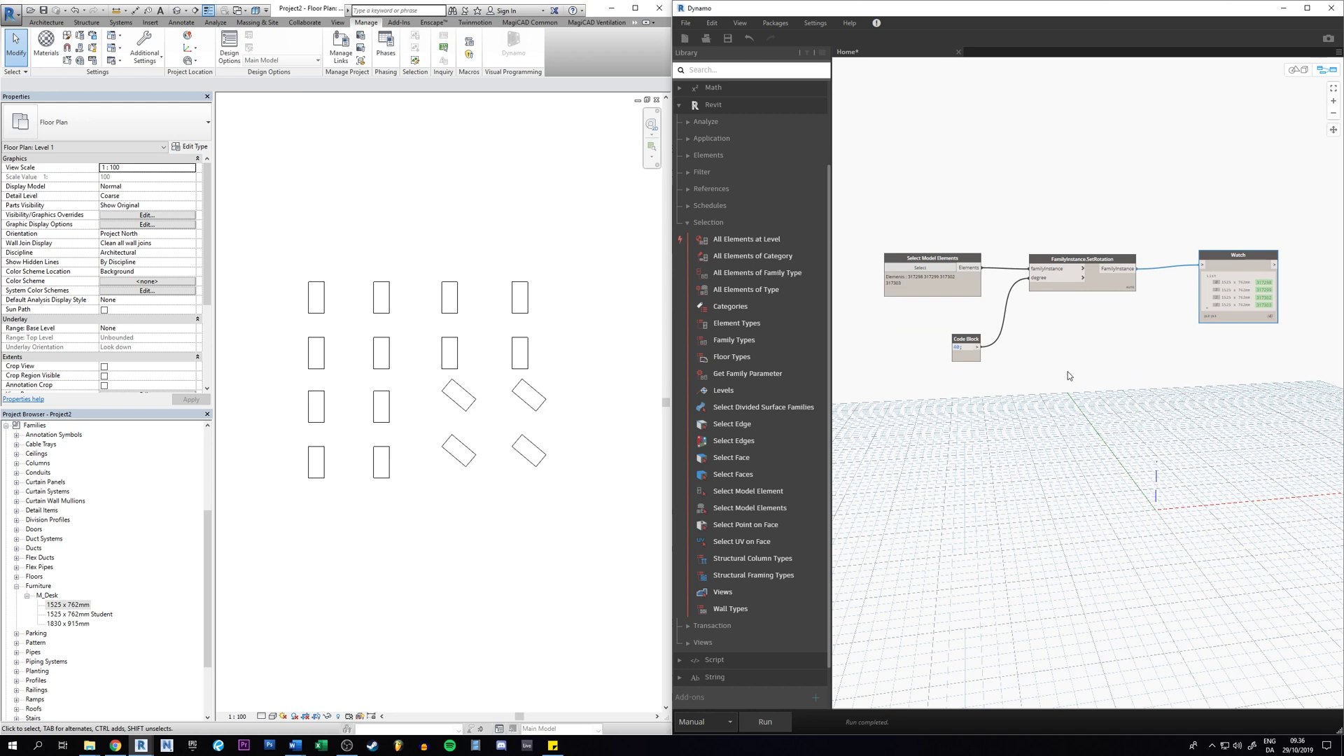
pyautogui.scroll(1, 1072, 373)
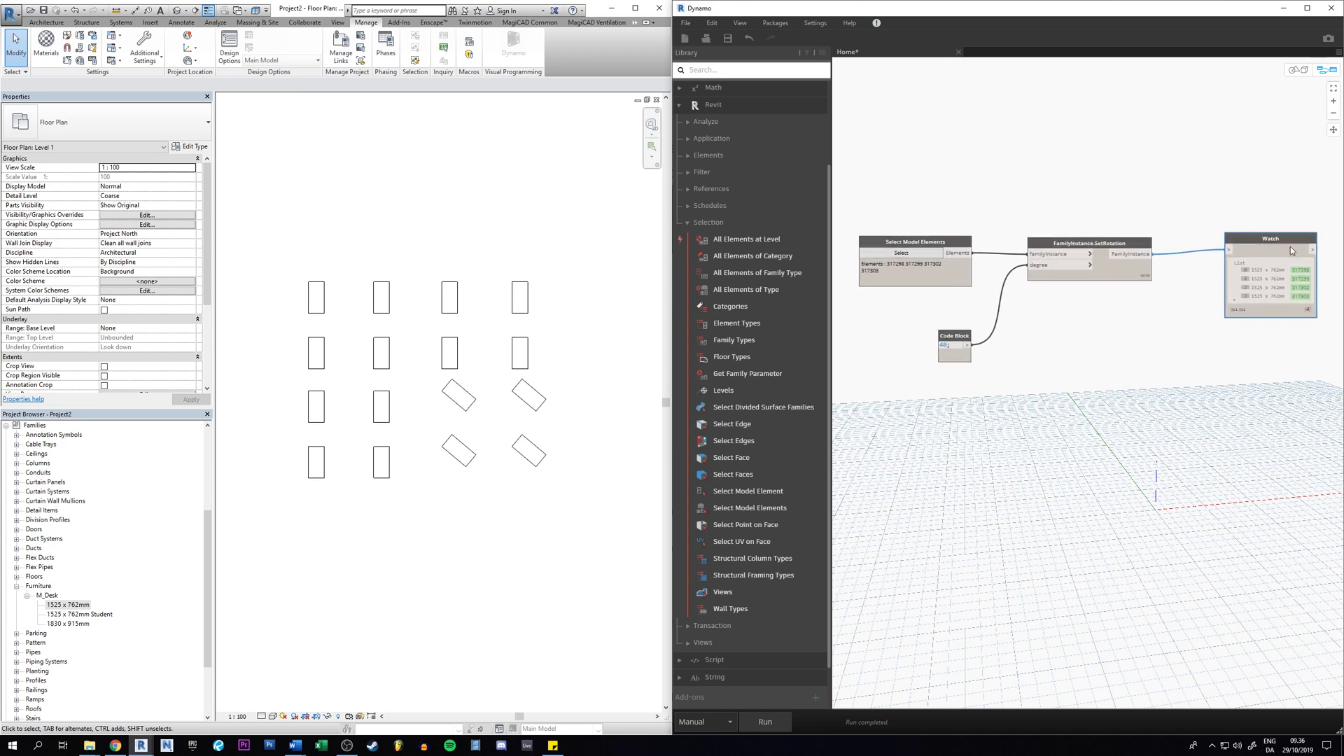
# Delete the Watch node so the graph ends at SetRotation again.
pyautogui.moveTo(1291, 247)
pyautogui.mouseDown()
pyautogui.moveTo(1277, 227)
pyautogui.moveTo(1215, 210)
pyautogui.moveTo(1227, 202)
pyautogui.mouseUp()
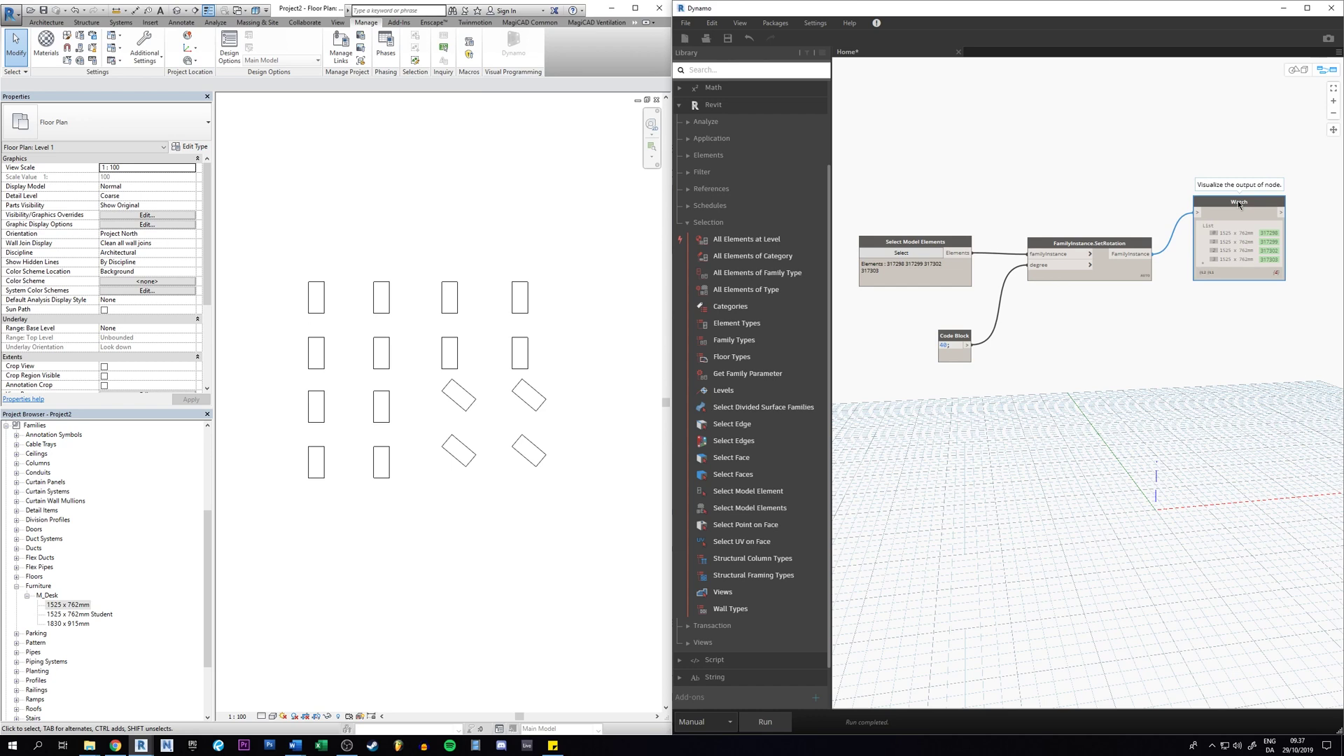
pyautogui.press('Delete')
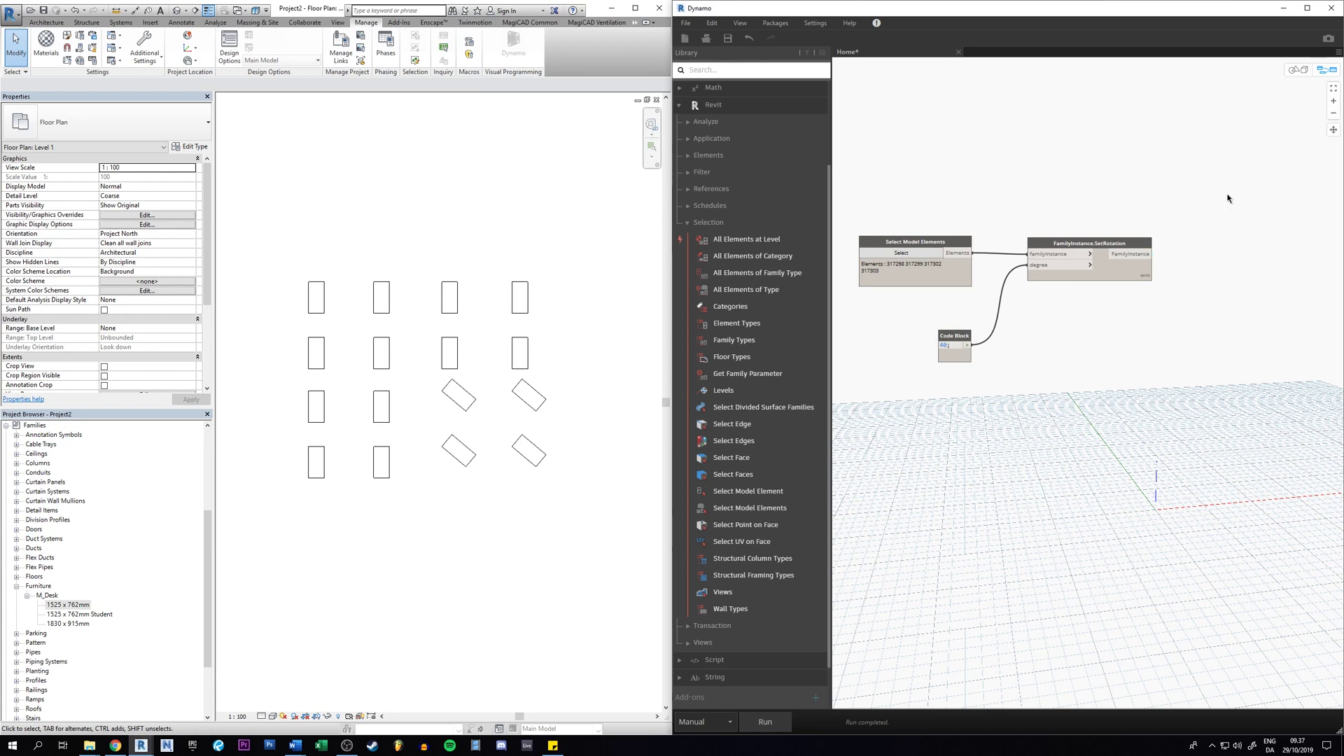
pyautogui.moveTo(1111, 324); pyautogui.dragTo(1155, 321, button='middle')
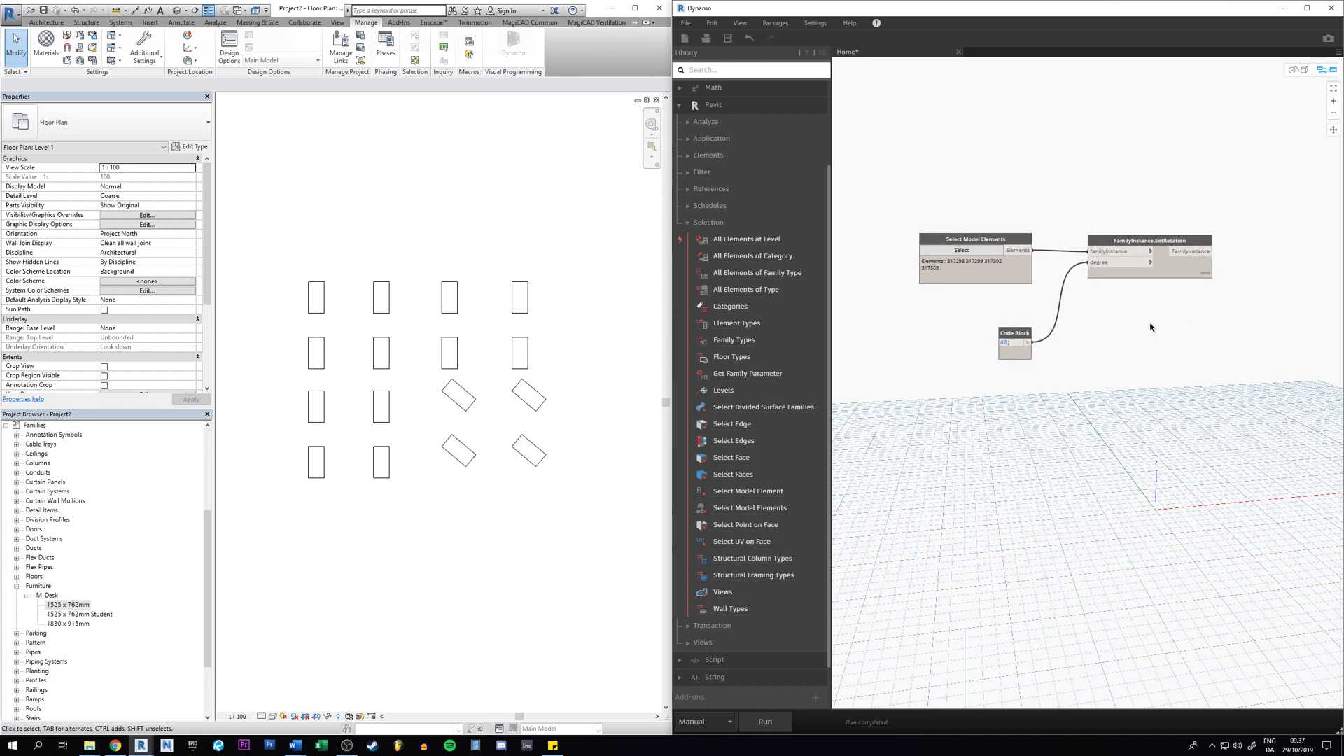